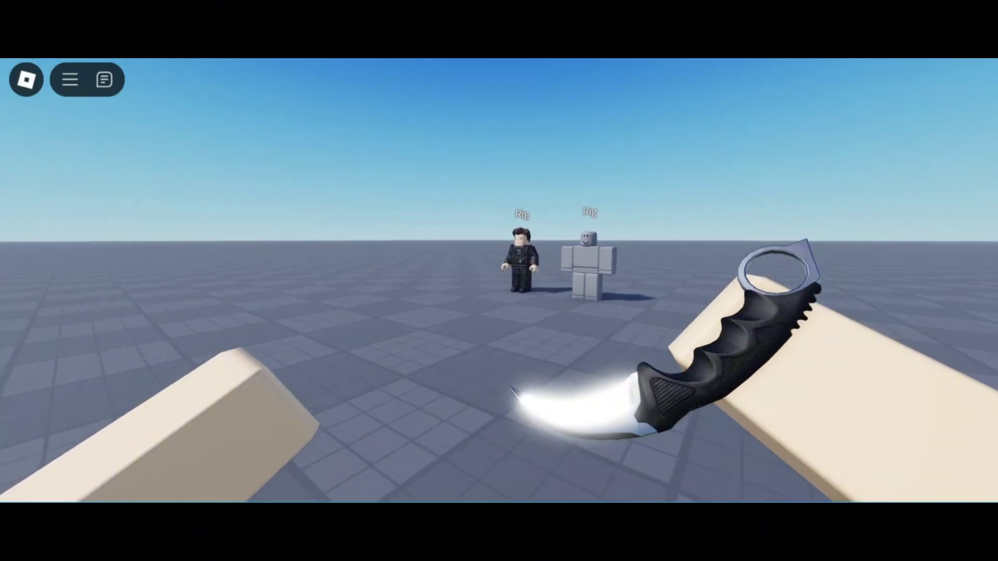
pyautogui.press('w')
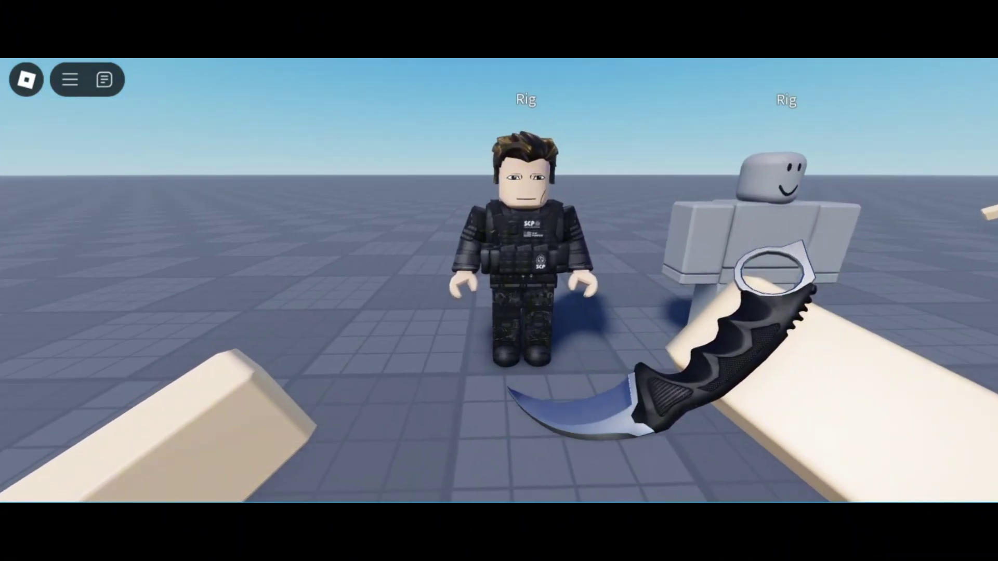
pyautogui.click(499, 281)
pyautogui.press('s')
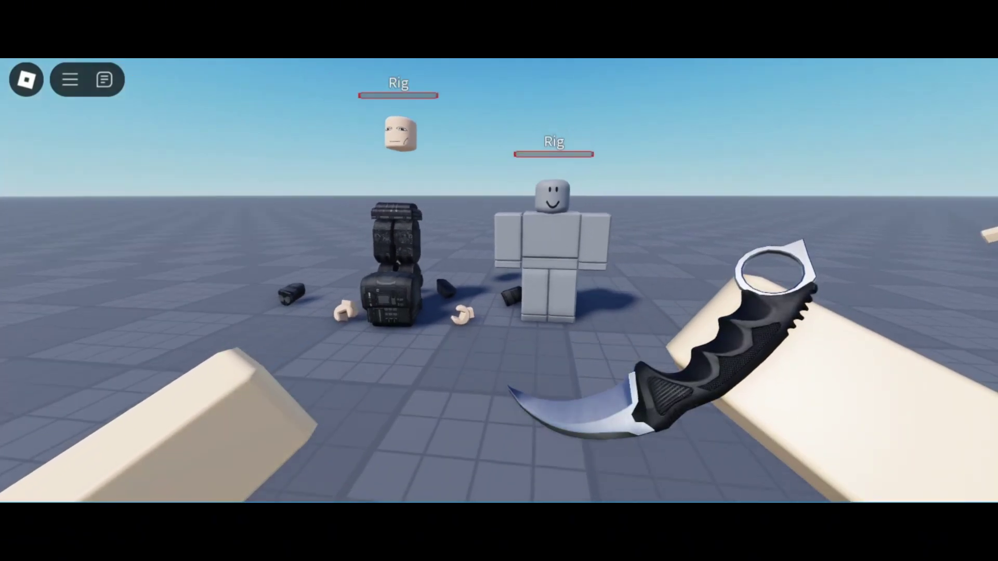
pyautogui.click(499, 280)
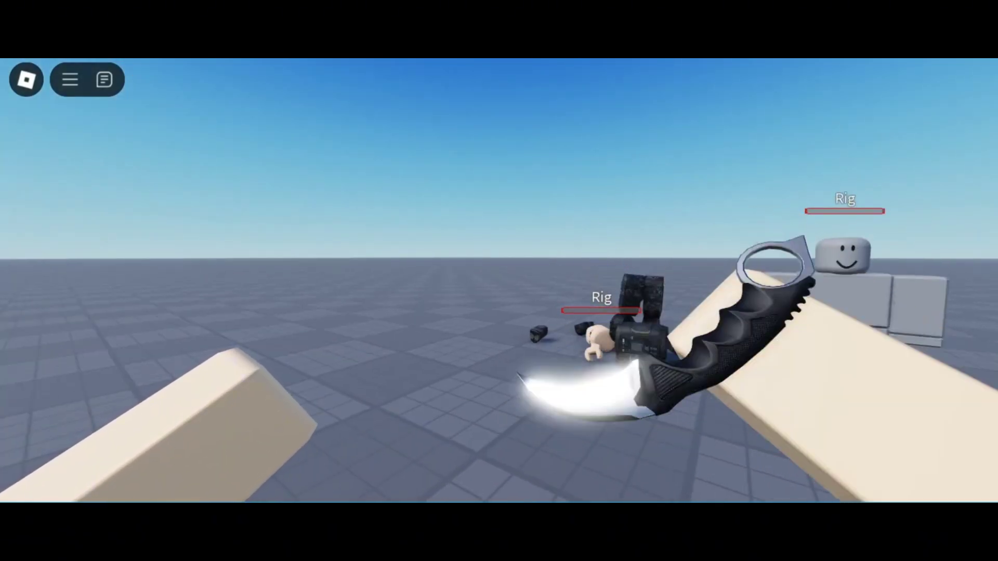
pyautogui.press('s')
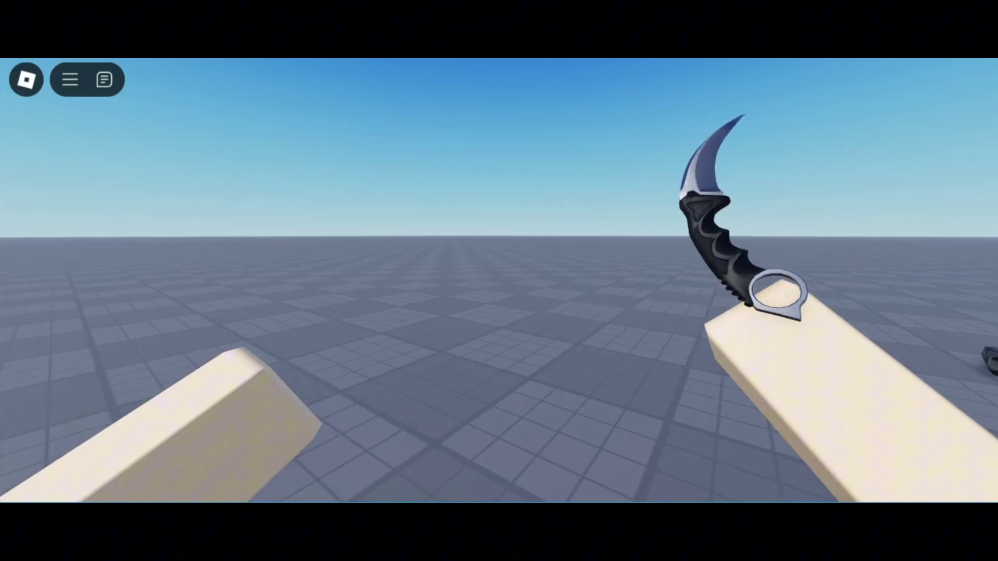
pyautogui.click(499, 281)
pyautogui.press('s')
pyautogui.press('w')
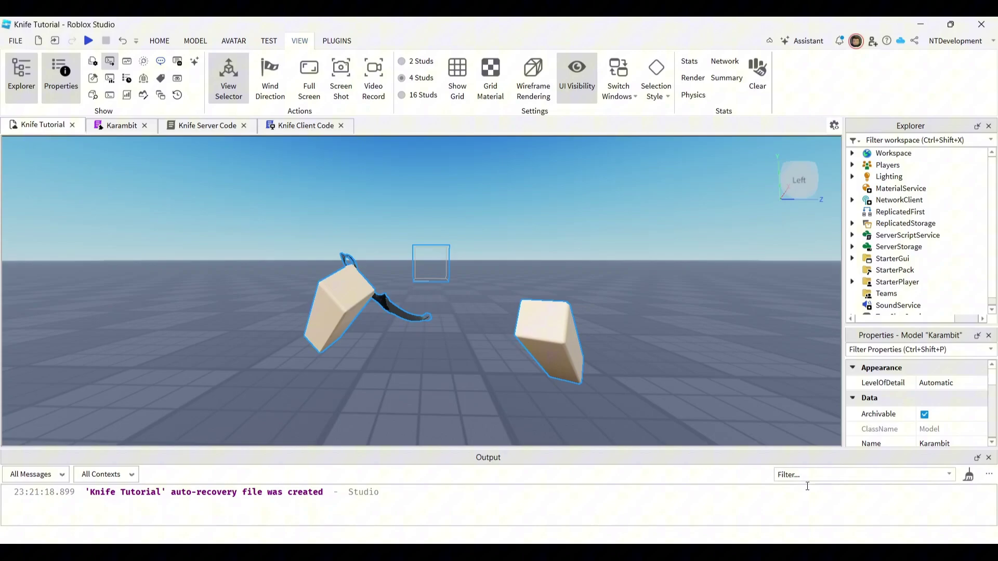
# Collapse the Output window and look over the Karambit viewmodel's arms and knife from several angles.
pyautogui.click(978, 460)
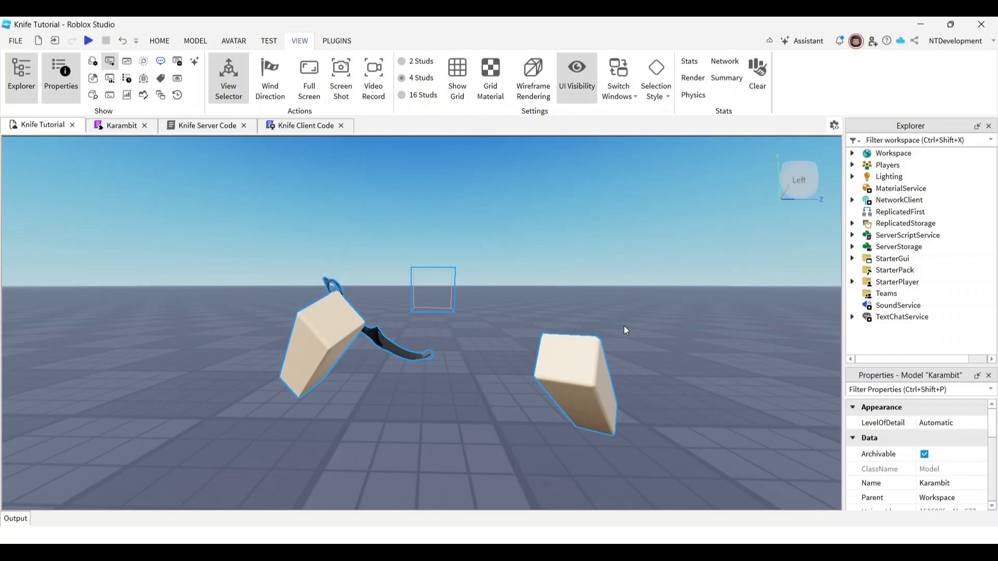
pyautogui.moveTo(634, 295); pyautogui.dragTo(635, 295, button='right')
pyautogui.press('w')
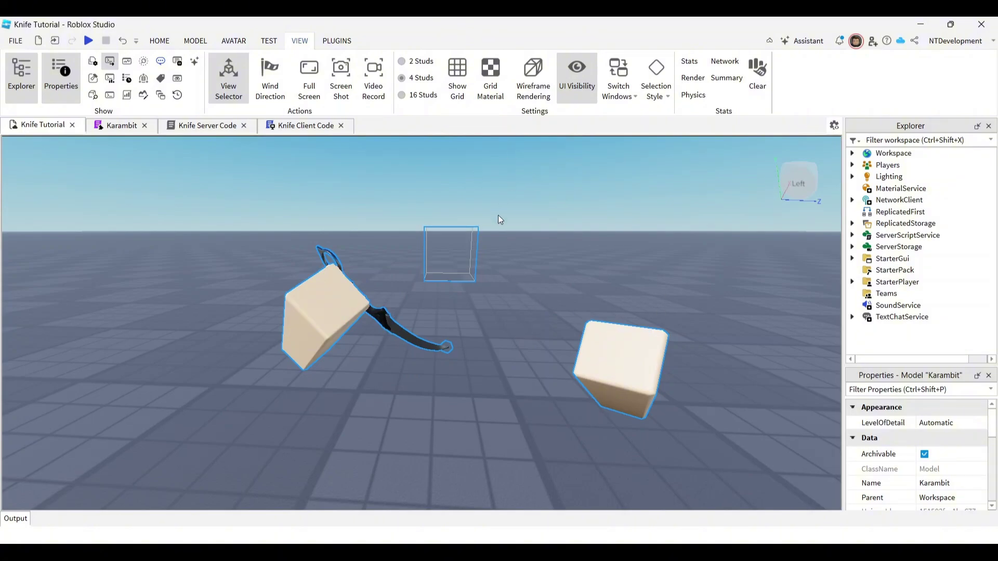
pyautogui.moveTo(481, 268); pyautogui.dragTo(501, 259, button='right')
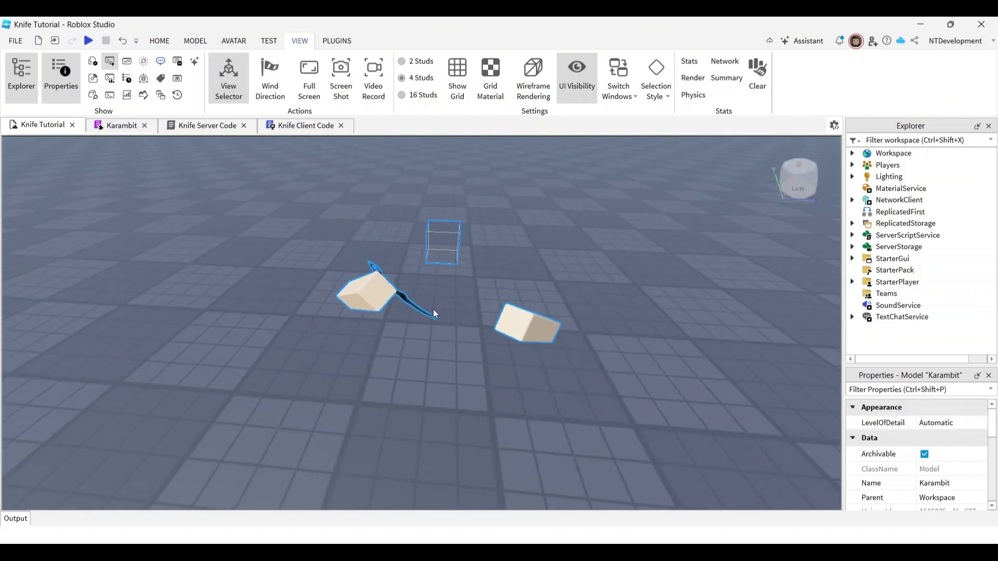
# Open the Karambit script and locate its module in the Modules folder of ReplicatedStorage.
pyautogui.click(130, 130)
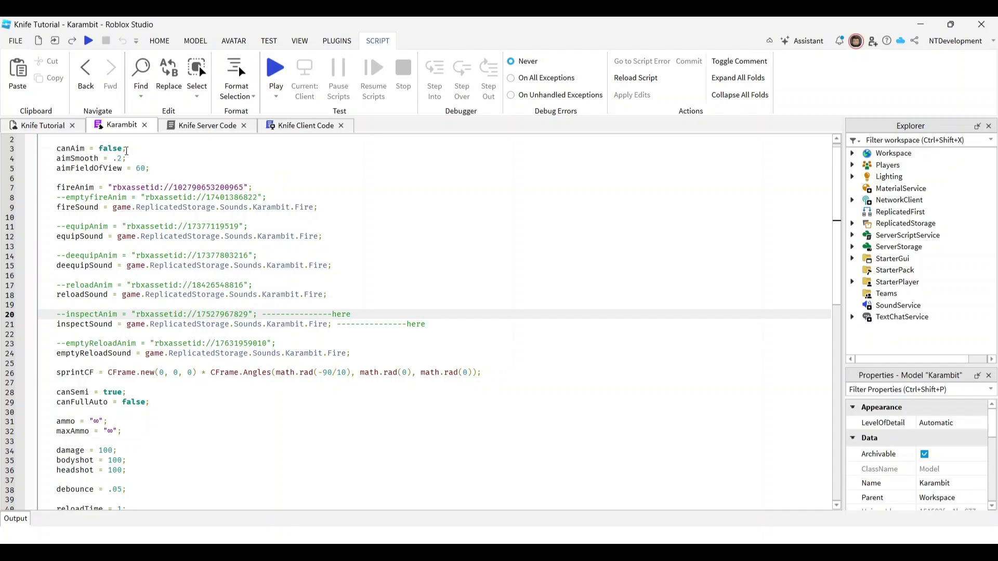
pyautogui.click(38, 127)
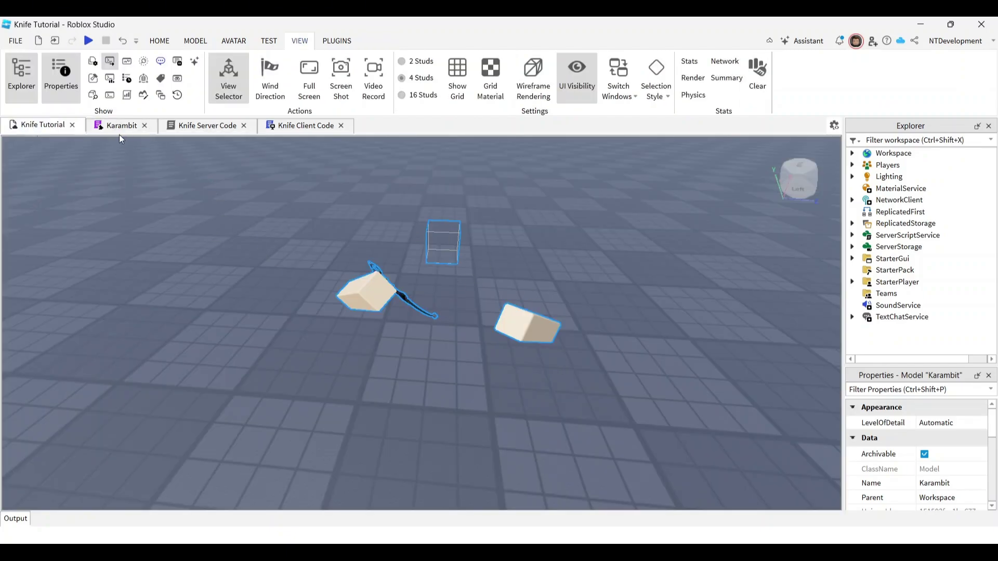
pyautogui.click(119, 130)
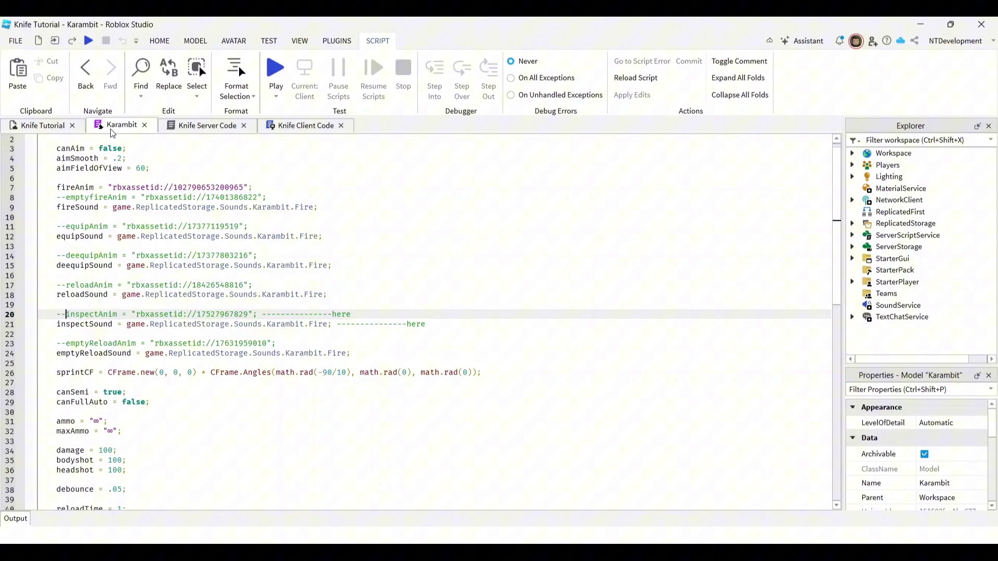
pyautogui.click(852, 223)
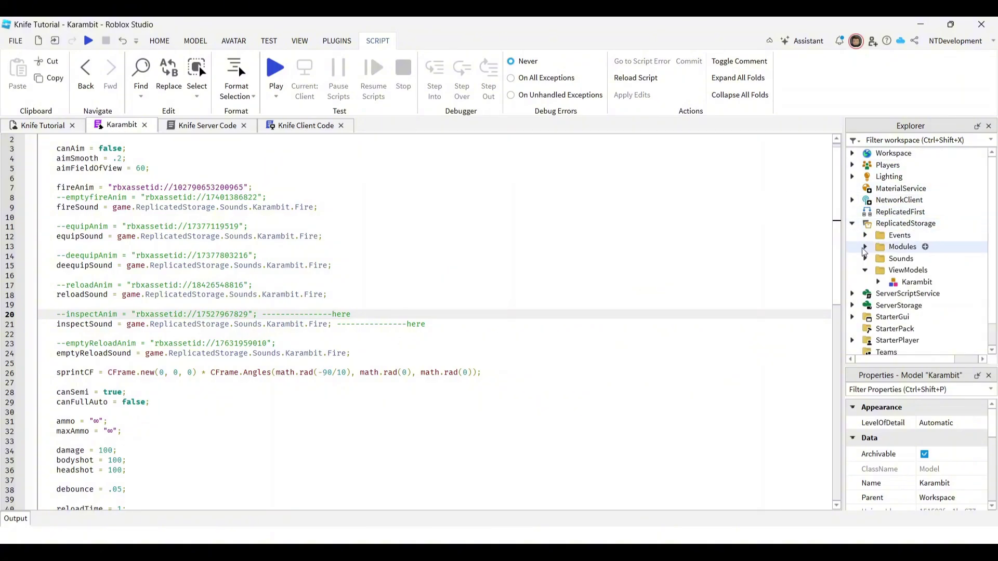
pyautogui.click(865, 248)
pyautogui.click(912, 259)
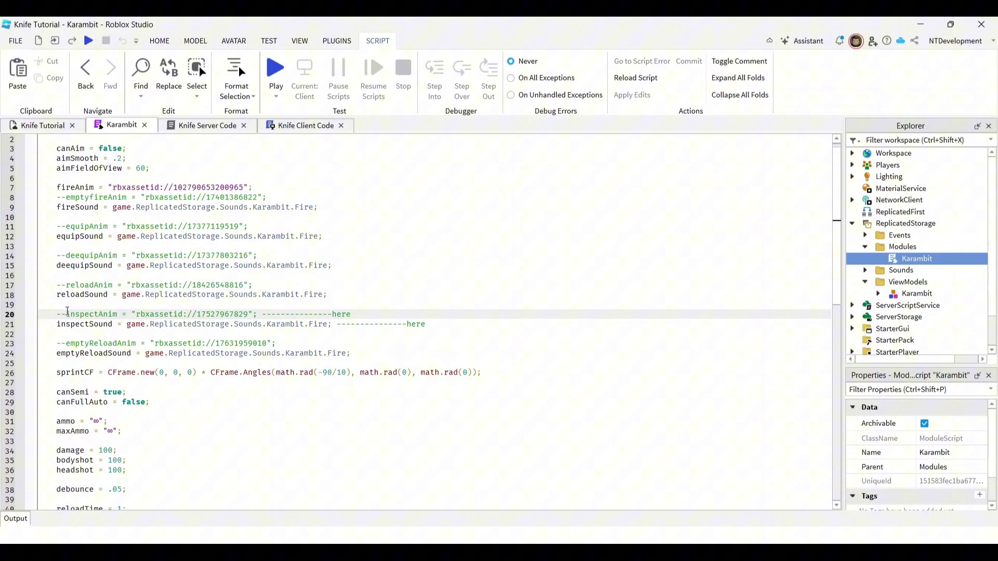
pyautogui.click(67, 314)
pyautogui.press('BackSpace')
pyautogui.press('BackSpace')
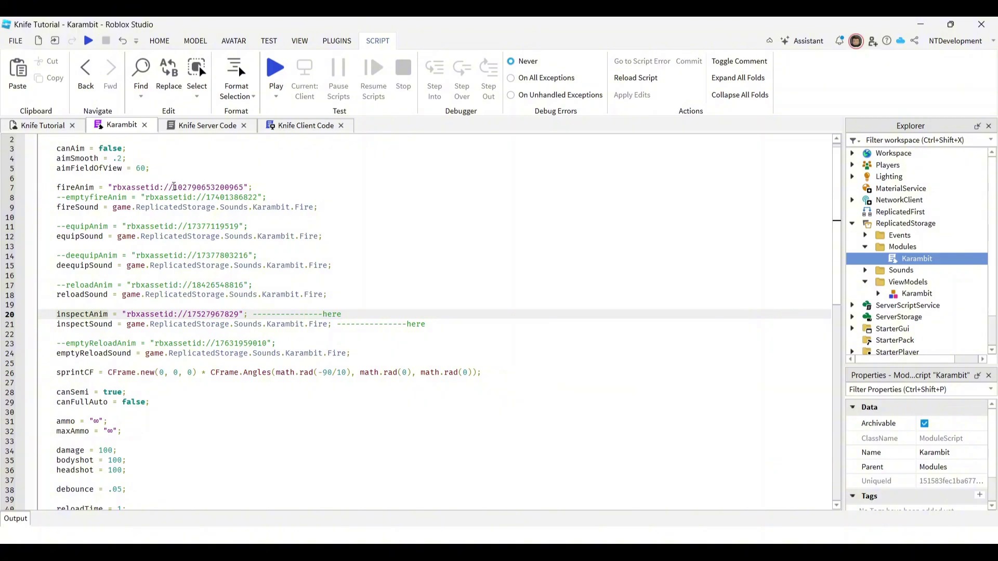
pyautogui.moveTo(173, 187); pyautogui.dragTo(245, 188)
pyautogui.hotkey('ctrl', 'c')
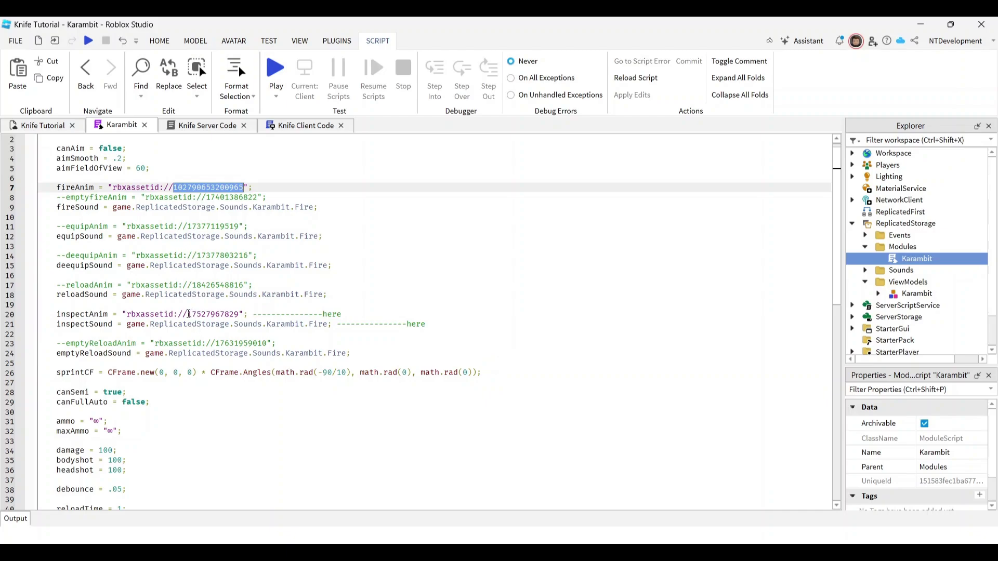
pyautogui.moveTo(187, 314); pyautogui.dragTo(239, 310)
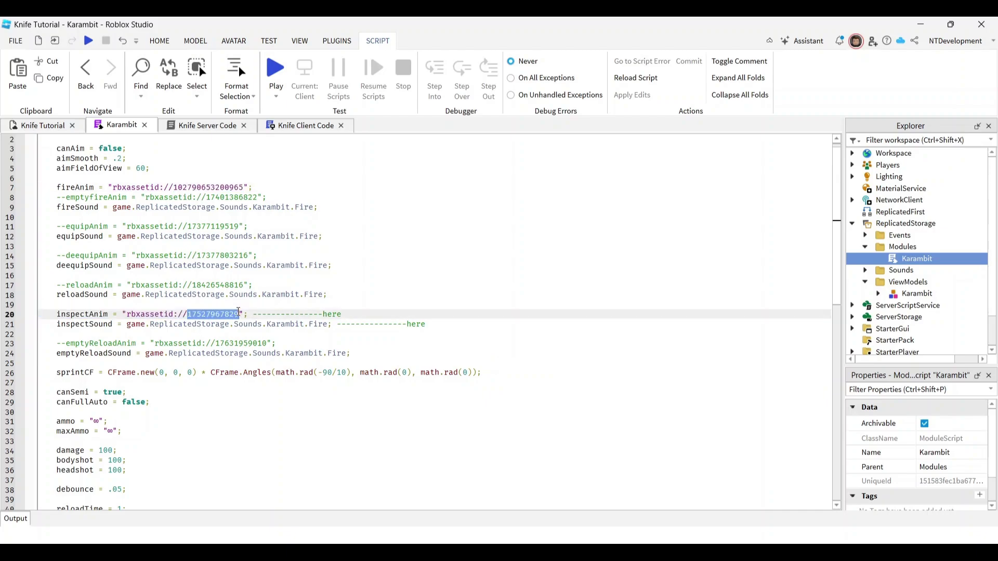
pyautogui.hotkey('ctrl', 'v')
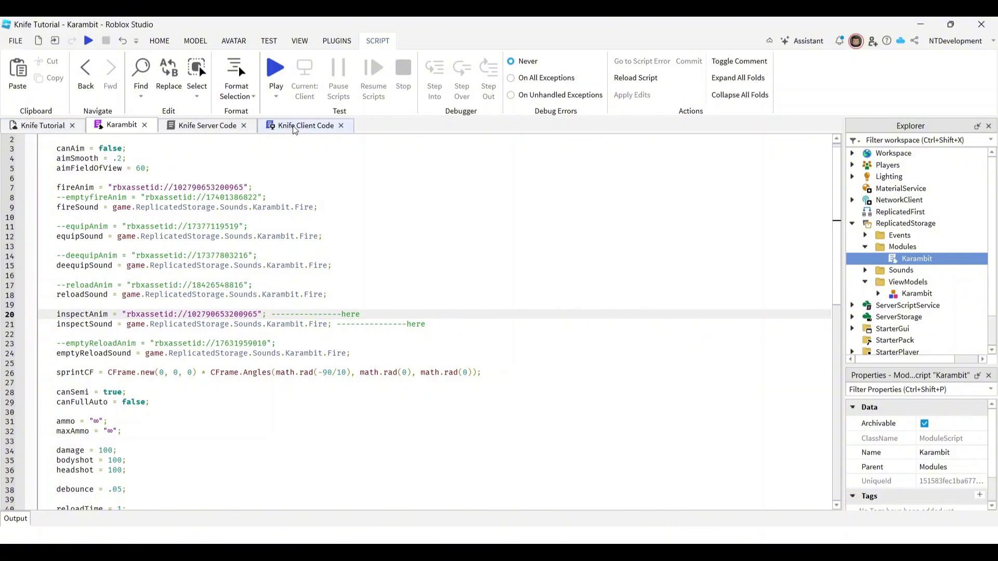
# Open the Knife Client Code script and reveal its location in StarterPlayerScripts under StarterPlayer.
pyautogui.click(310, 127)
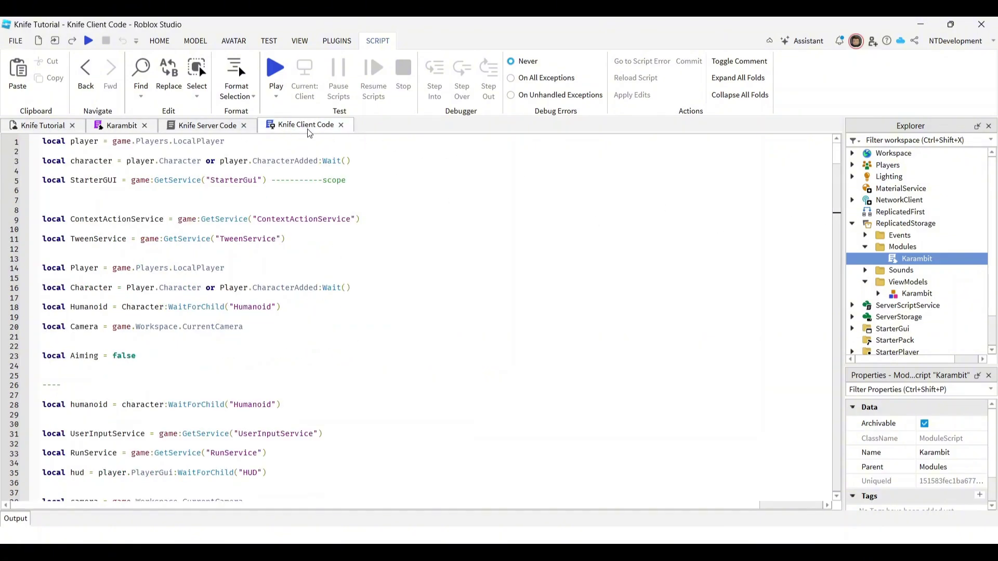
pyautogui.scroll(-1, 952, 315)
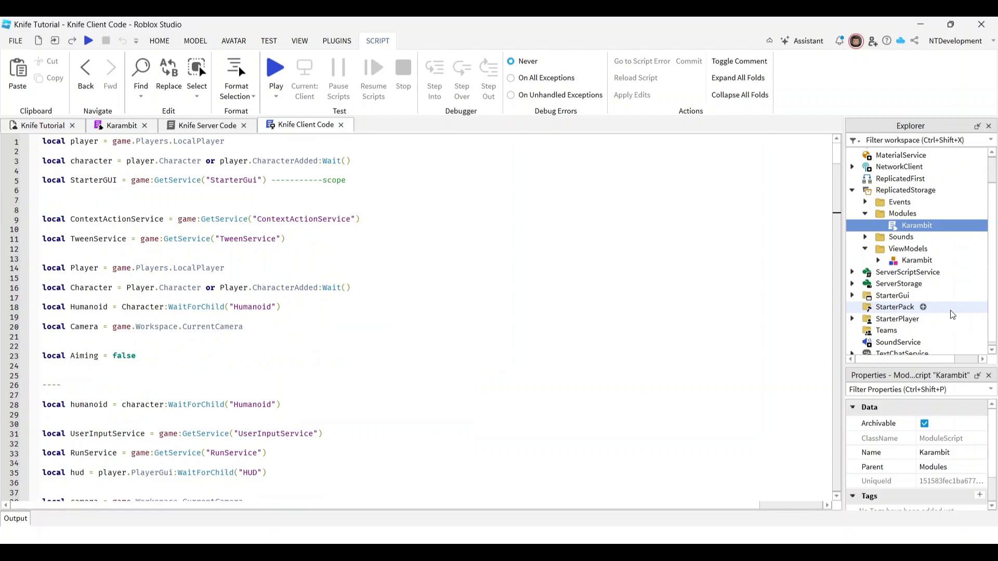
pyautogui.click(852, 319)
pyautogui.scroll(-1, 899, 329)
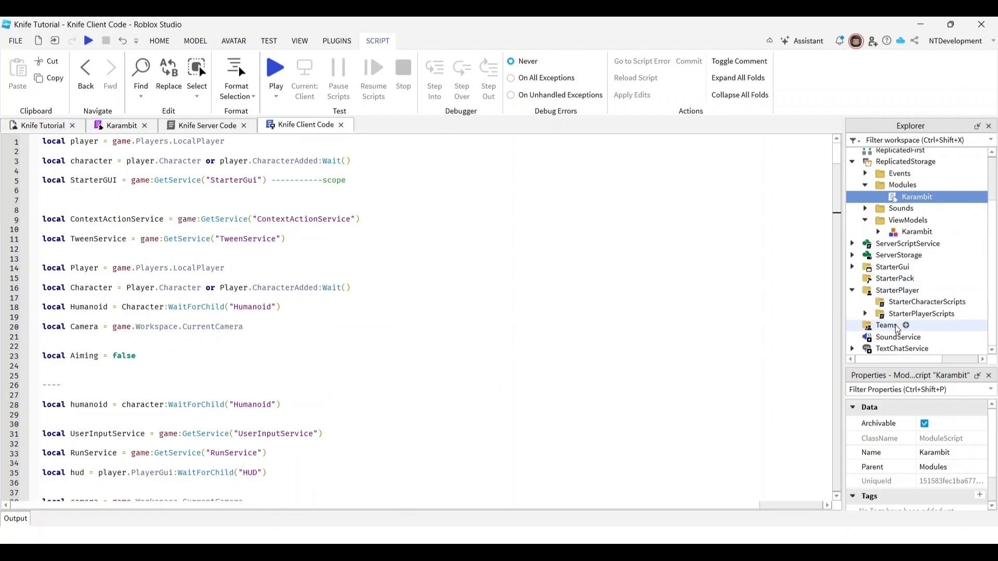
pyautogui.click(866, 314)
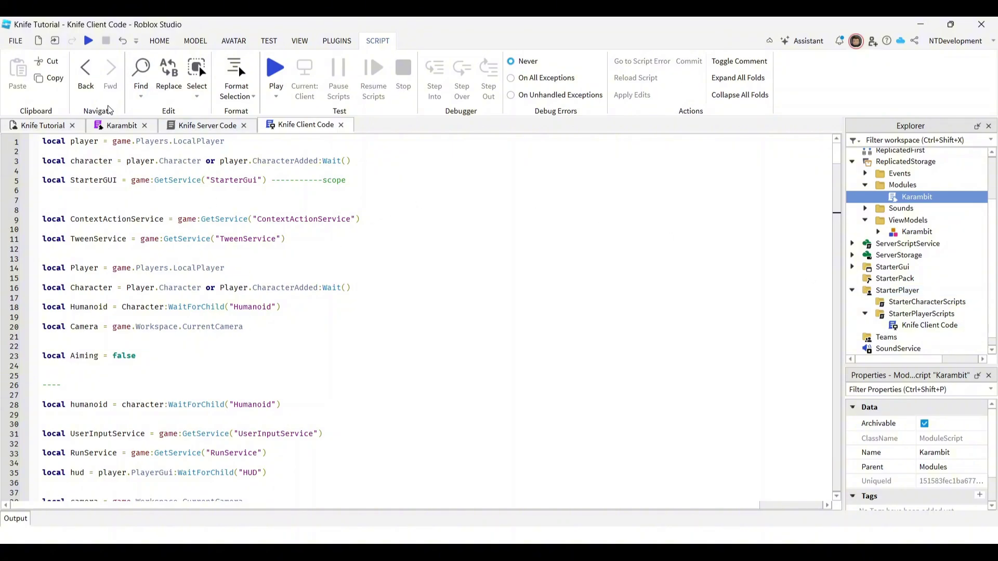
# Uncomment the inspectAnim:Stop() call on line 125 of Knife Client Code, below fireAnim:Stop().
pyautogui.scroll(-1, 240, 268)
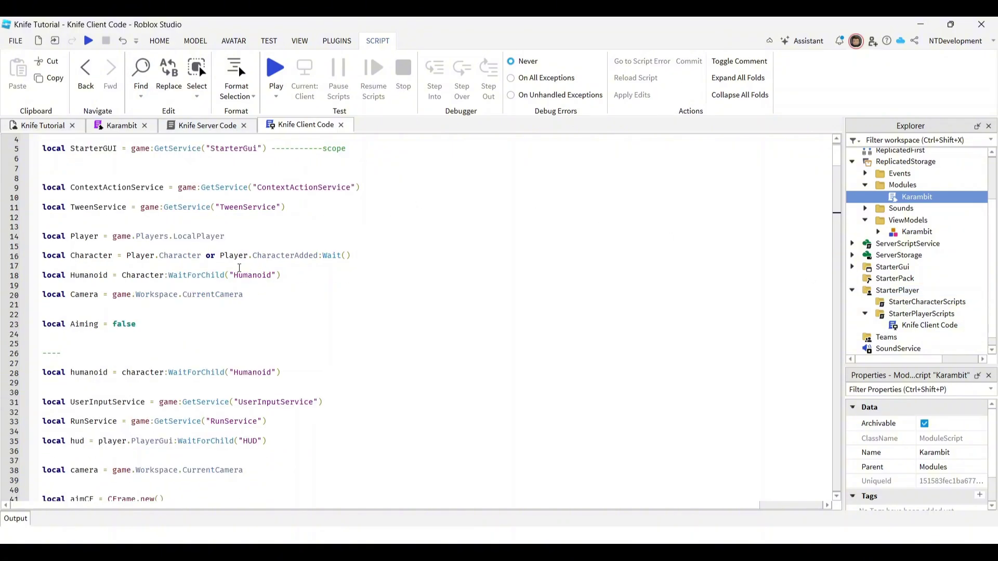
pyautogui.scroll(-20, 239, 268)
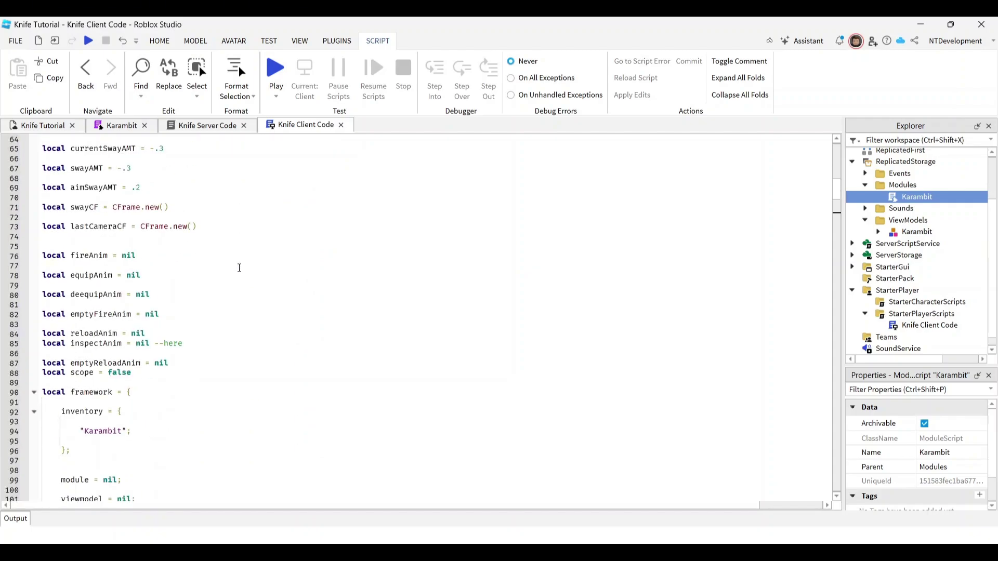
pyautogui.scroll(-16, 240, 269)
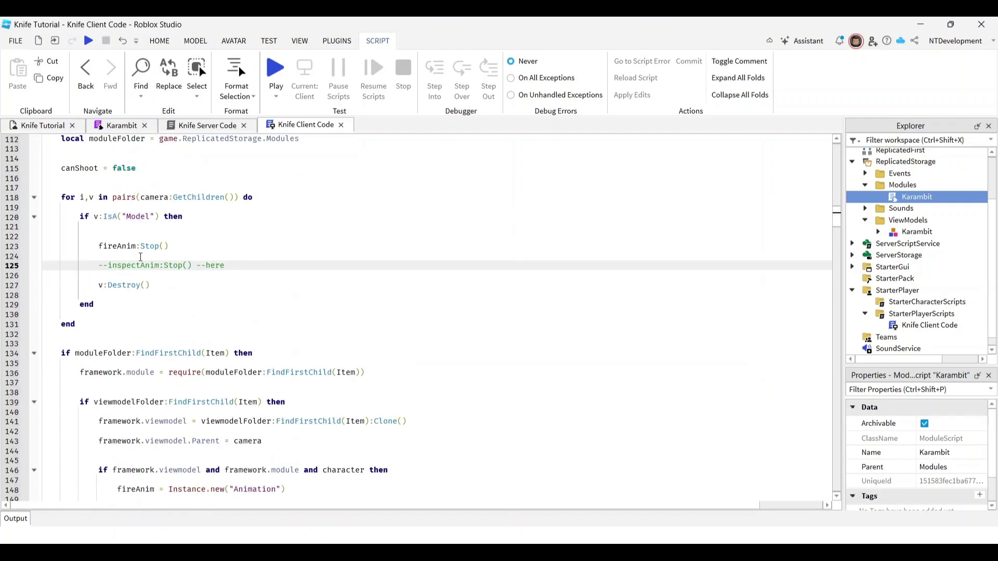
pyautogui.click(114, 265)
pyautogui.press('BackSpace')
pyautogui.press('BackSpace')
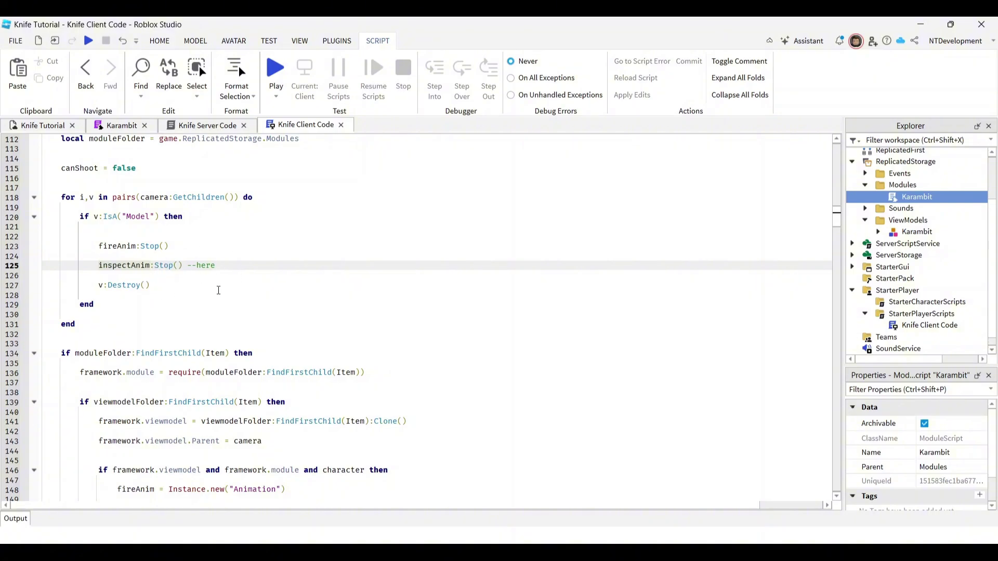
# Uncomment the inspectAnim setup block on lines 159 to 167, from Instance.new("Animation") through LoadAnimation(inspectAnim).
pyautogui.scroll(-6, 319, 328)
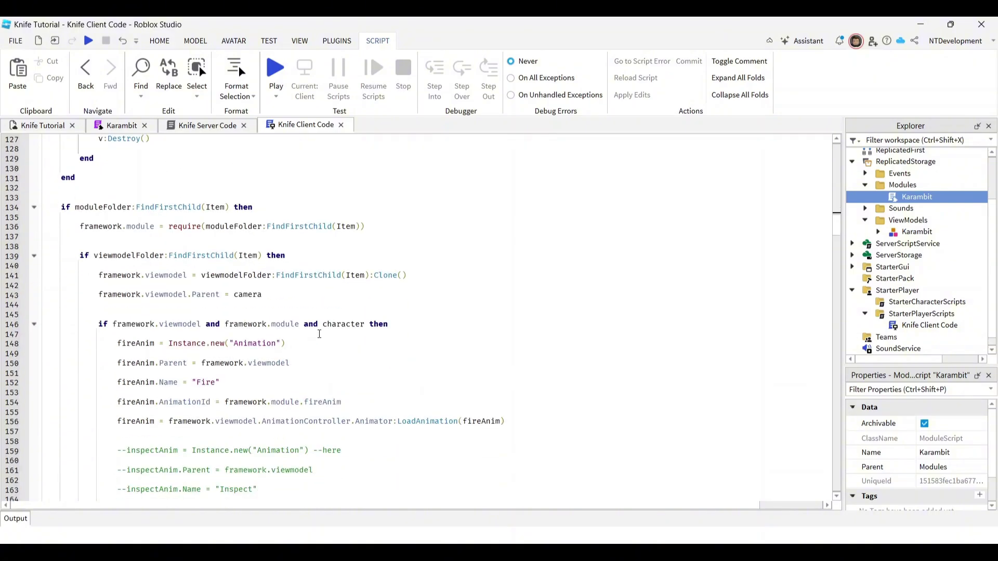
pyautogui.scroll(-4, 319, 334)
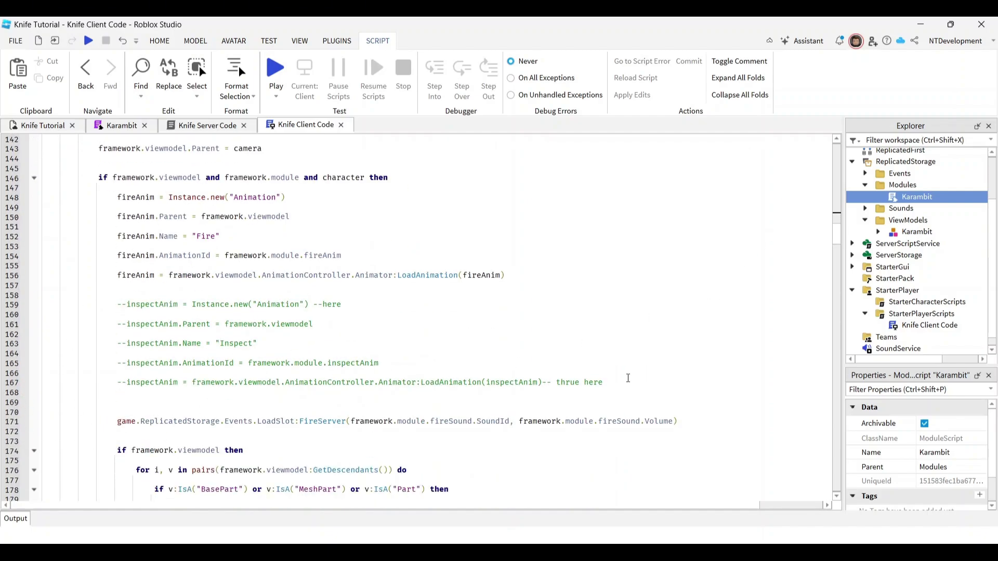
pyautogui.moveTo(607, 383); pyautogui.dragTo(36, 307)
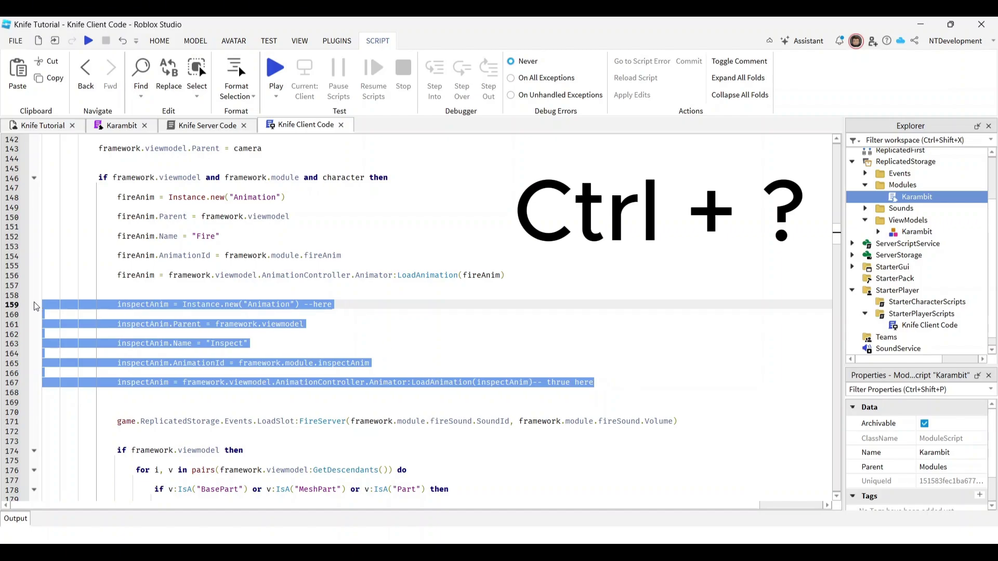
pyautogui.hotkey('ctrl', '/')
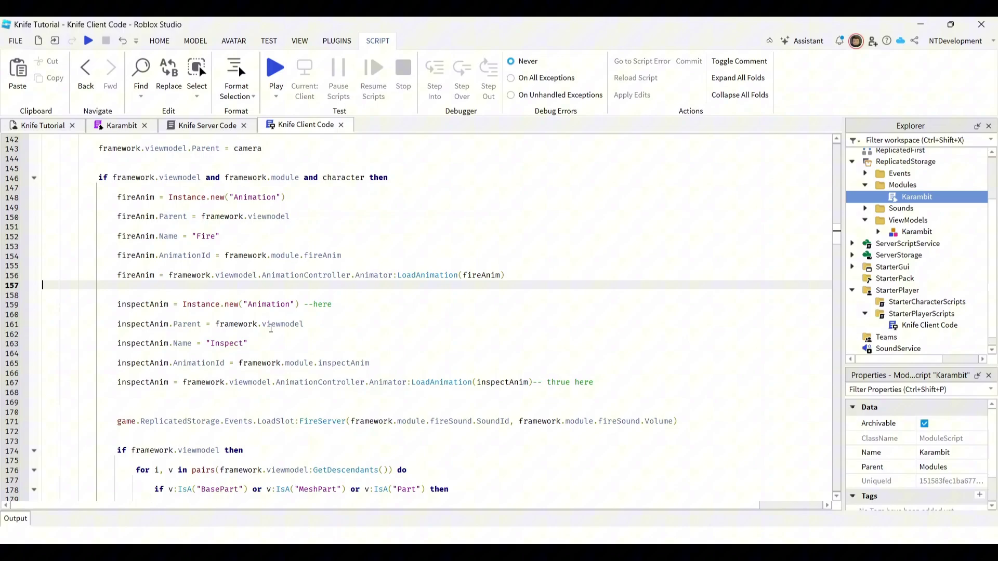
# Comment out the emptyFireAnim:Stop() and equipAnim:Stop() calls inside the Inspect function.
pyautogui.scroll(-20, 276, 330)
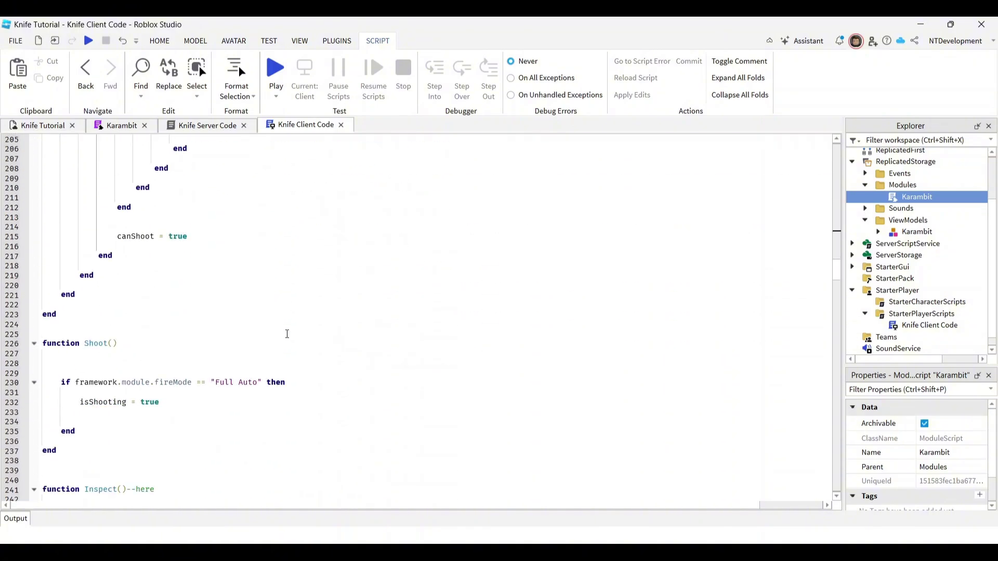
pyautogui.scroll(-14, 287, 334)
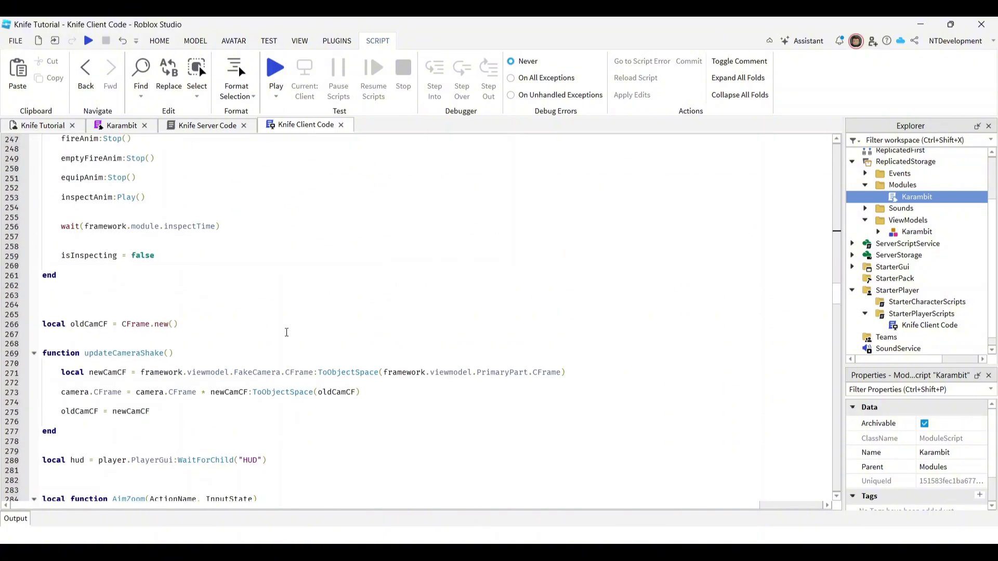
pyautogui.scroll(3, 249, 316)
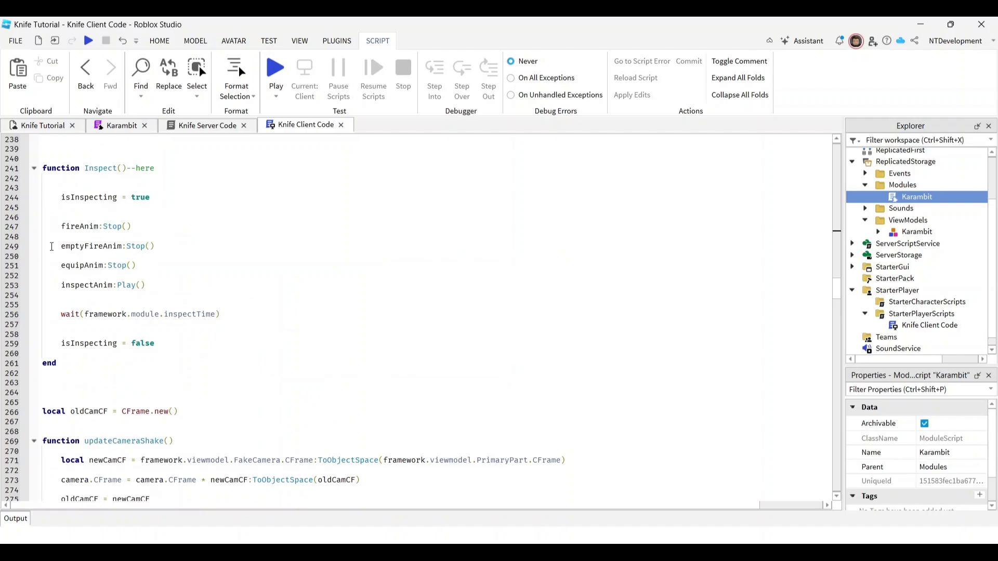
pyautogui.click(151, 249)
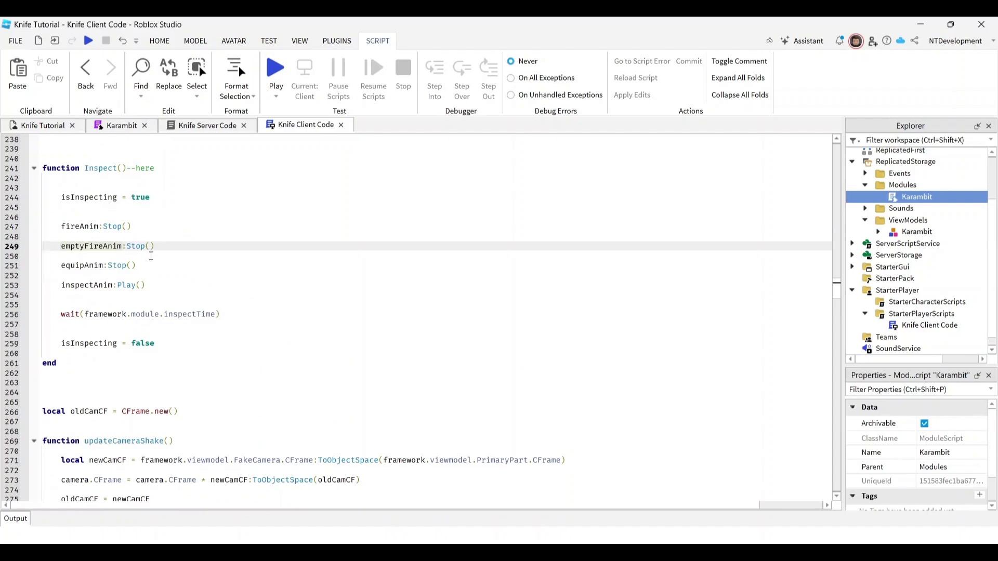
pyautogui.write('--')
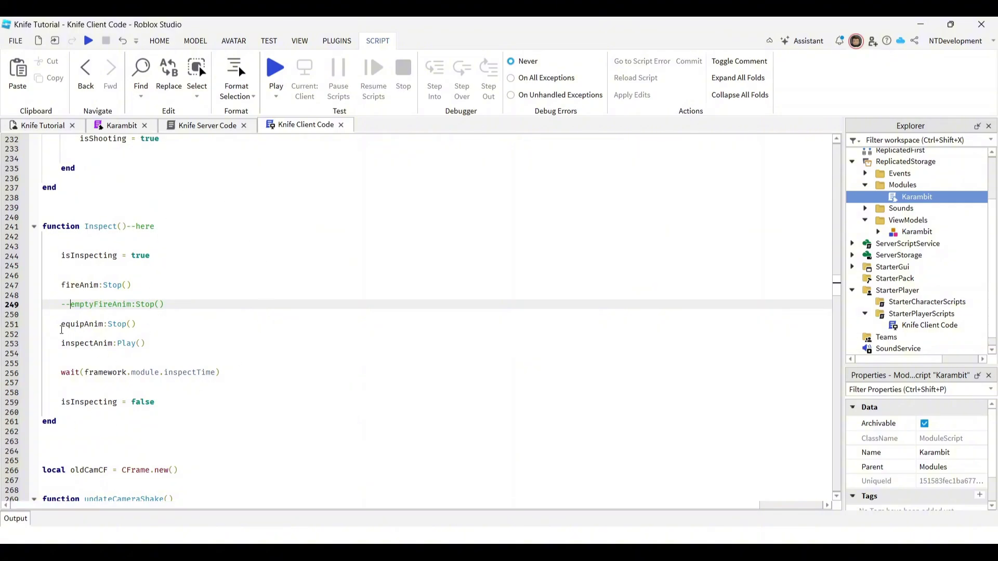
pyautogui.click(61, 331)
pyautogui.click(66, 324)
pyautogui.write('--')
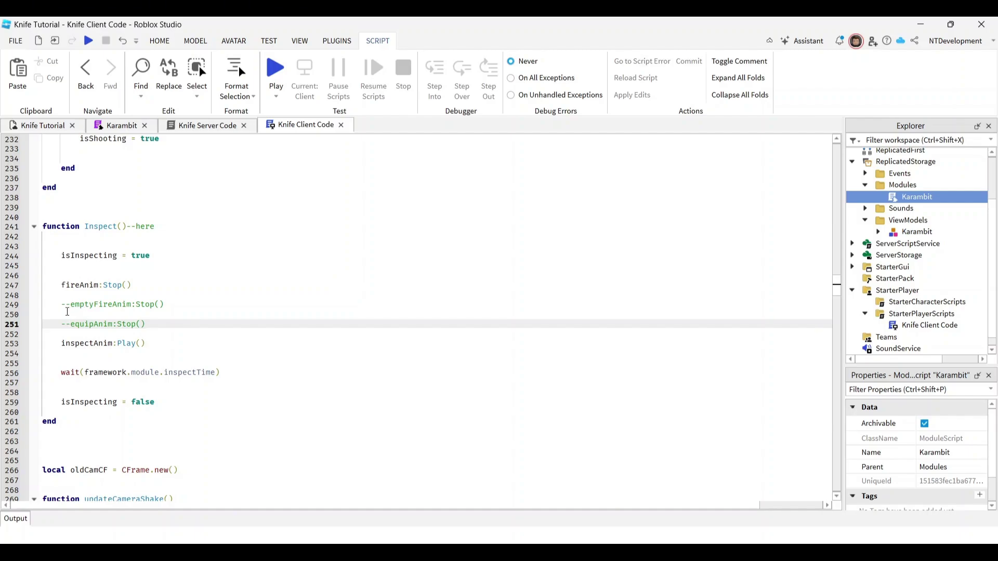
# Playtest the Knife Tutorial place, trigger the knife's inspect action in first person, and end the test.
pyautogui.click(44, 127)
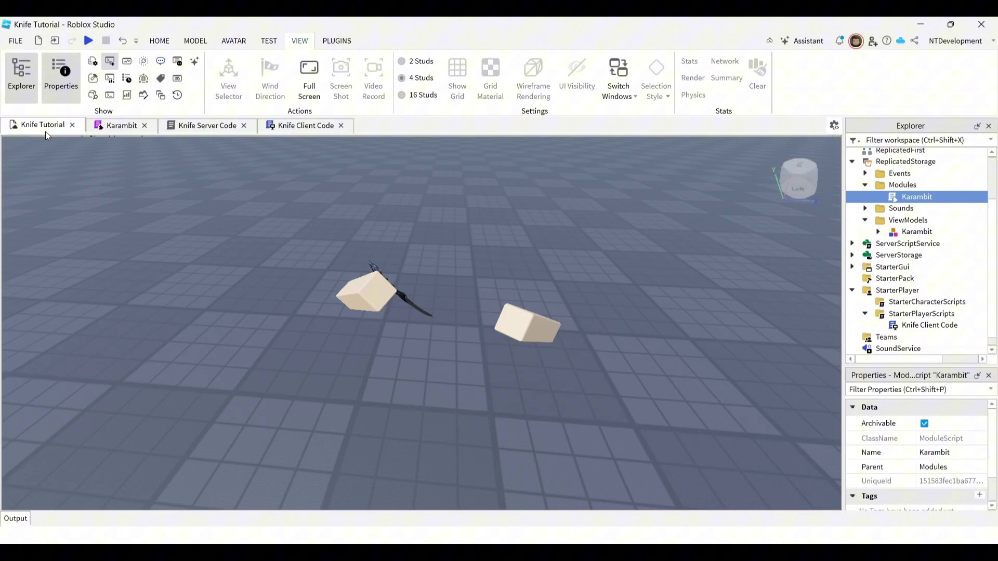
pyautogui.click(88, 41)
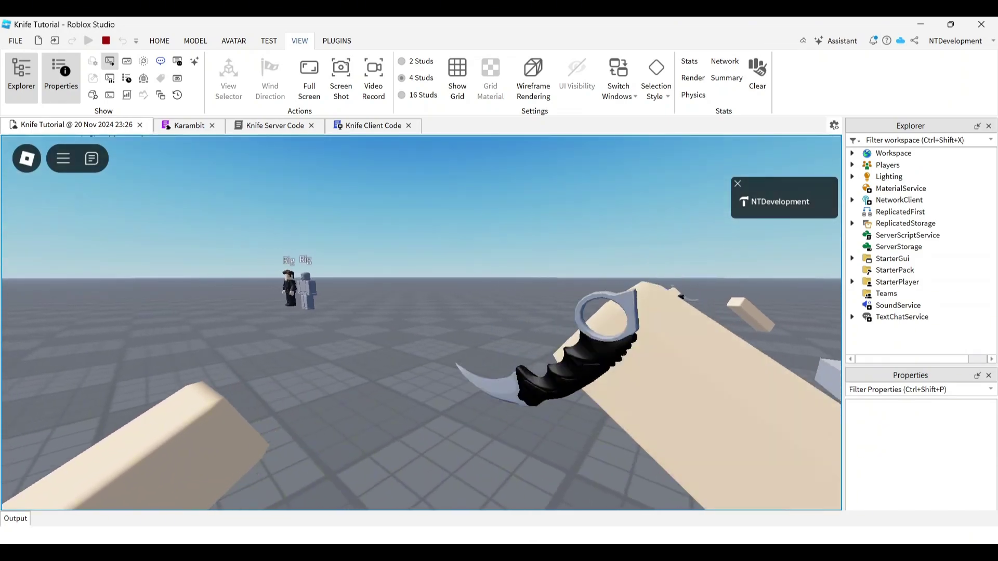
pyautogui.press('f')
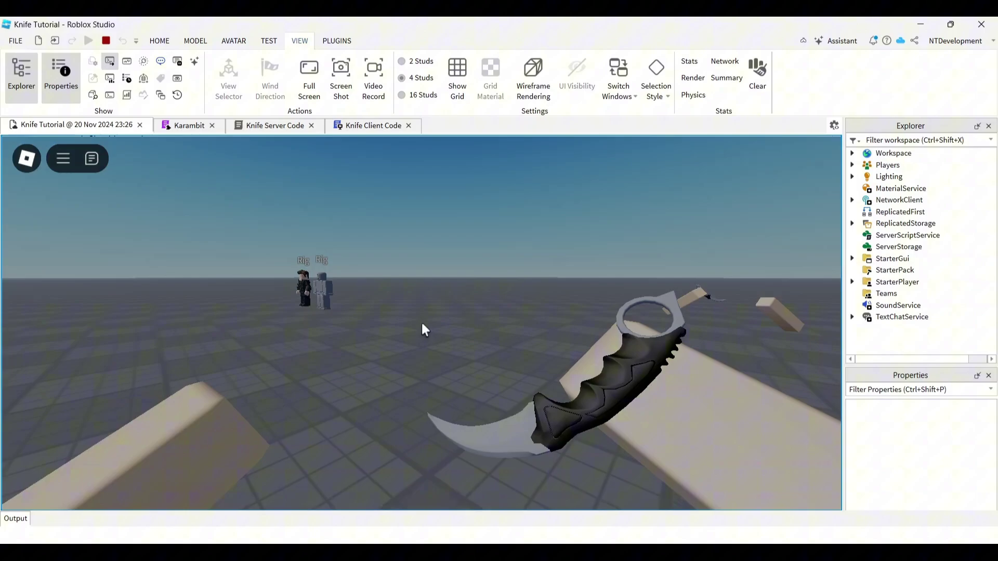
pyautogui.press('Escape')
pyautogui.click(103, 42)
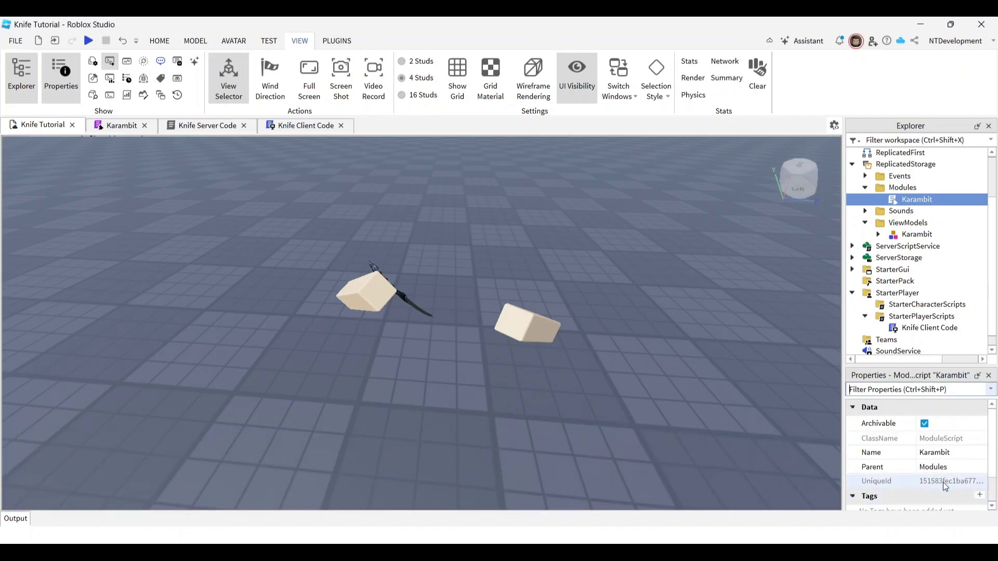
# Expand the Karambit model in ReplicatedStorage's ViewModels folder and select its AnimationController.
pyautogui.moveTo(599, 331); pyautogui.dragTo(598, 329, button='right')
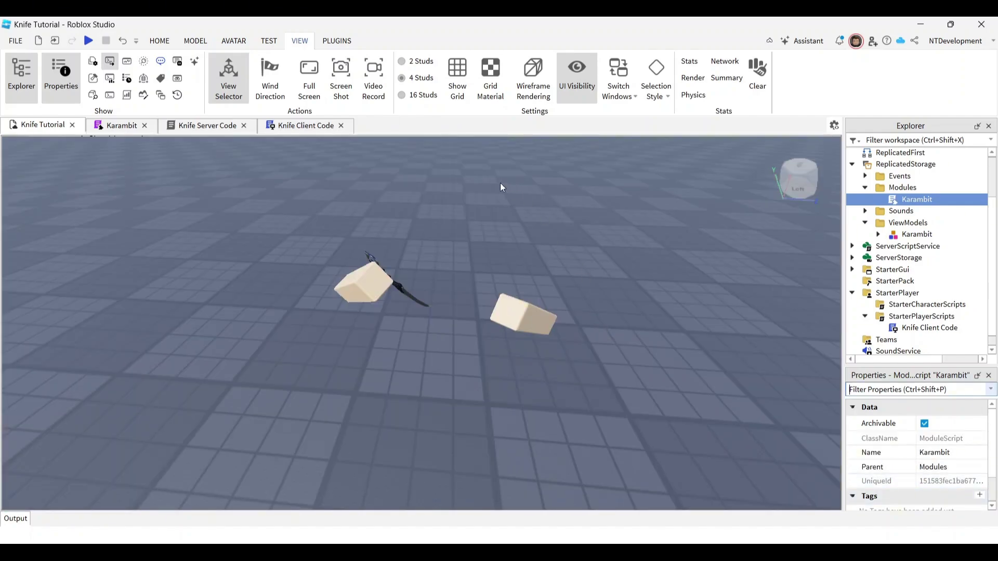
pyautogui.moveTo(659, 251); pyautogui.dragTo(659, 251, button='right')
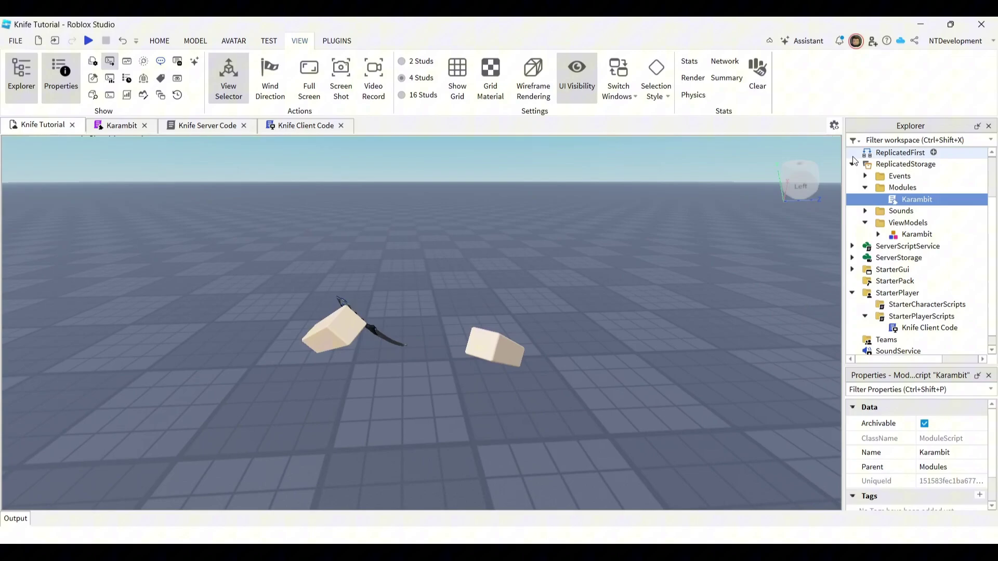
pyautogui.click(852, 165)
pyautogui.click(852, 282)
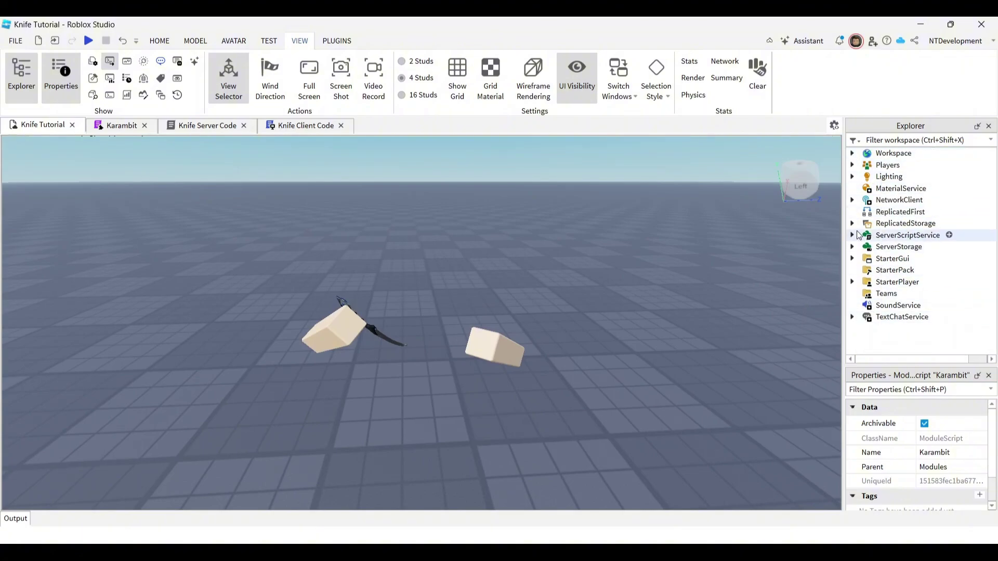
pyautogui.click(853, 224)
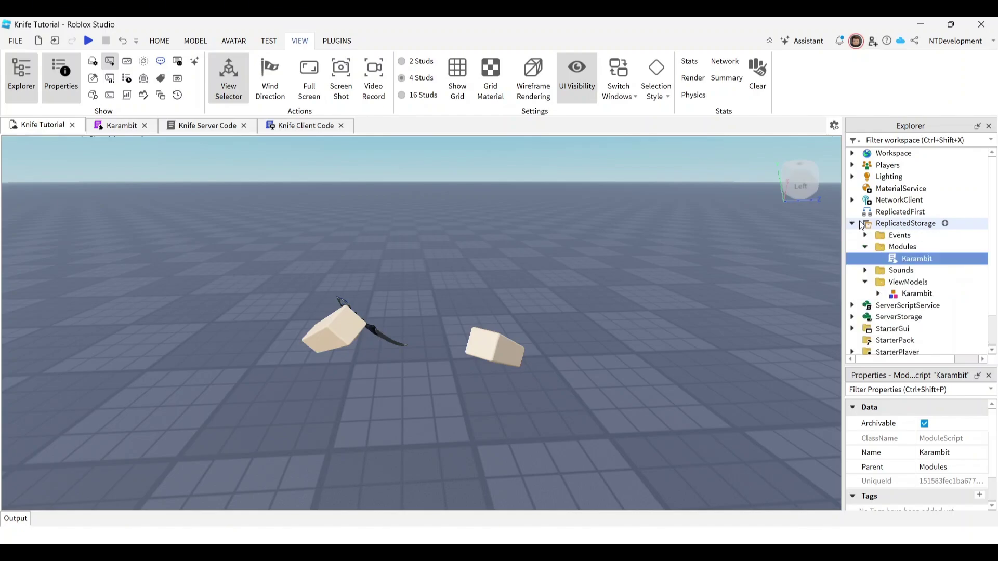
pyautogui.click(861, 225)
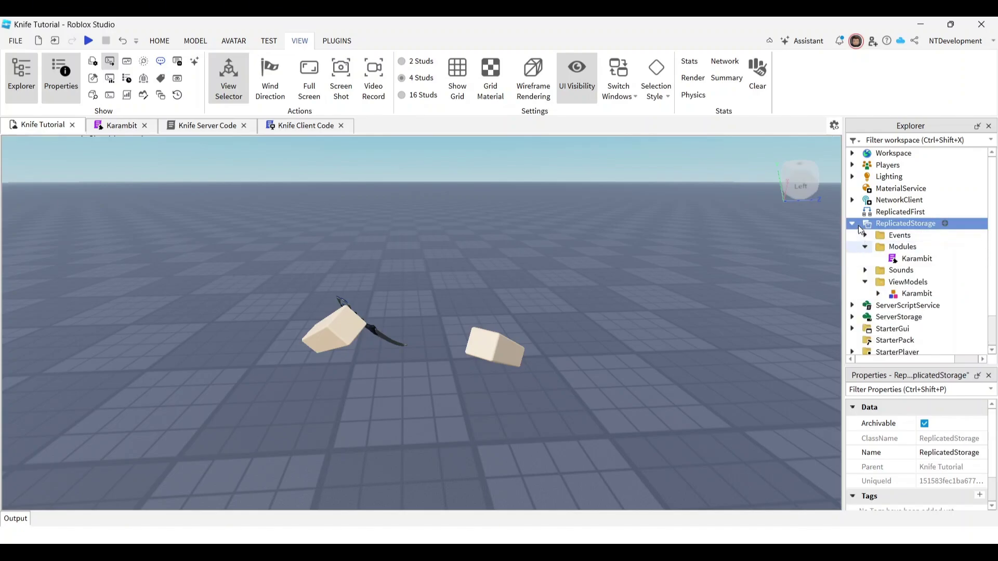
pyautogui.click(852, 224)
pyautogui.click(853, 224)
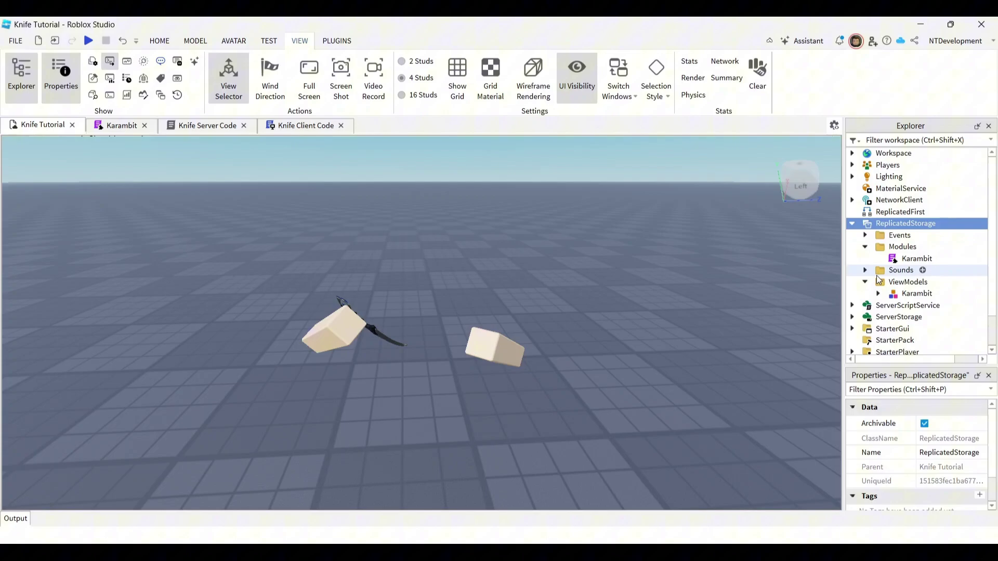
pyautogui.click(895, 295)
pyautogui.click(877, 295)
pyautogui.scroll(-4, 894, 281)
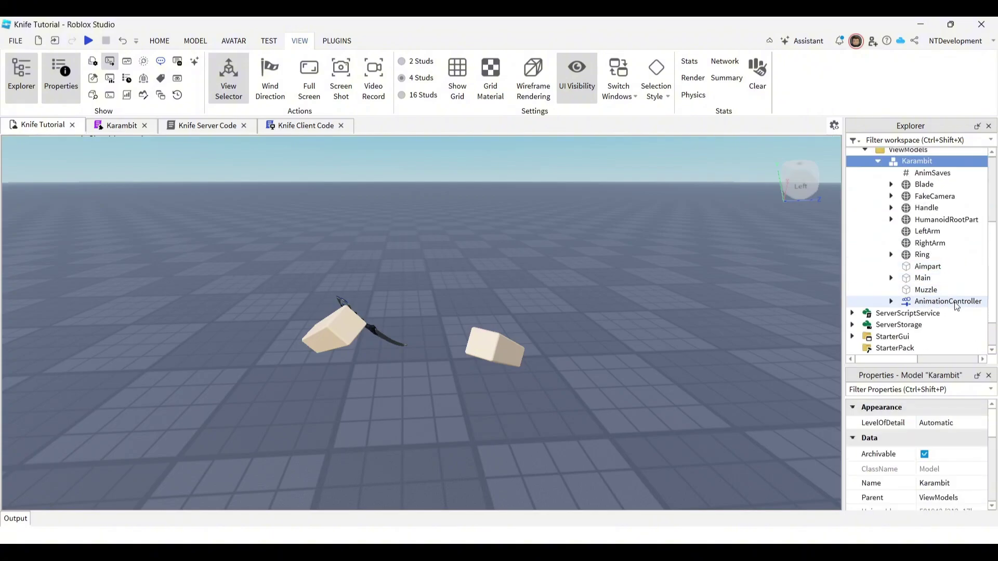
pyautogui.click(928, 301)
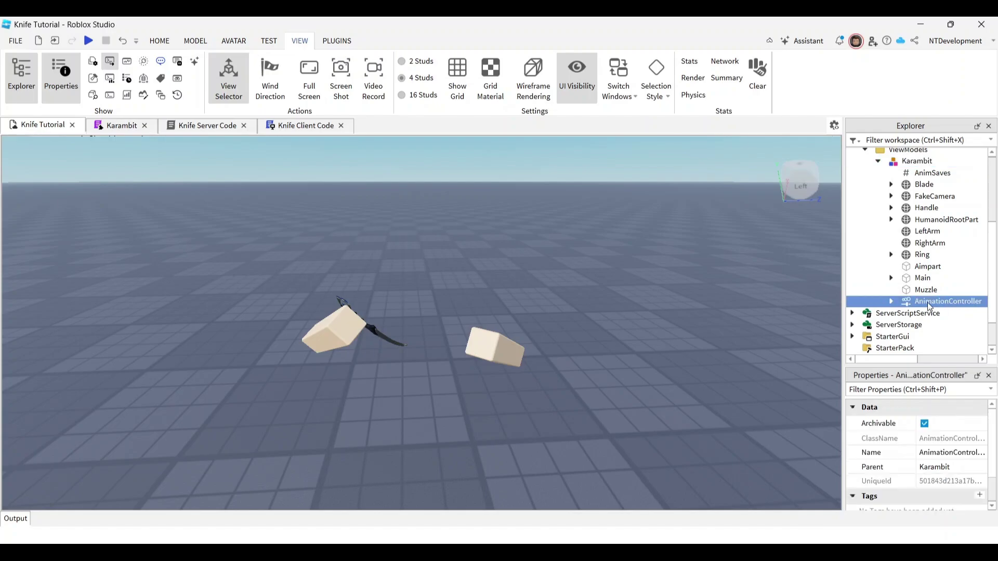
# Search the objects insertable into the Karambit view model for "anim", and check the Animator inside its AnimationController.
pyautogui.scroll(1, 944, 254)
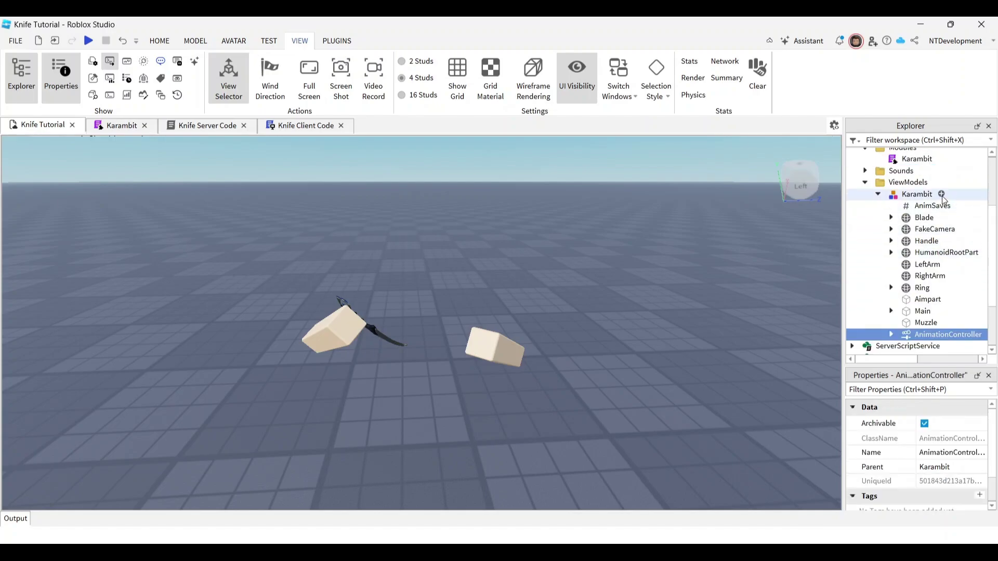
pyautogui.click(943, 194)
pyautogui.hotkey('ctrl', 'i')
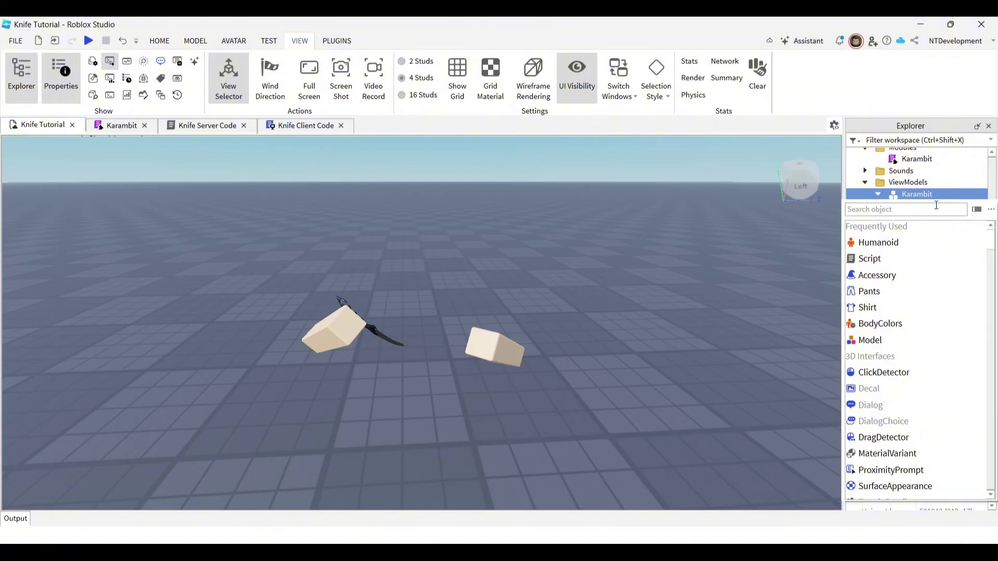
pyautogui.write('anim')
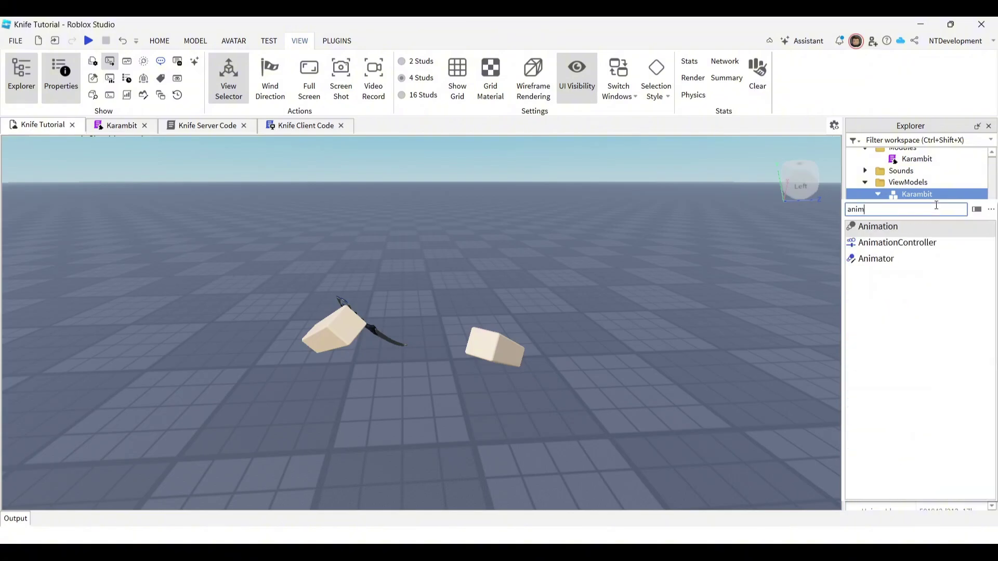
pyautogui.click(738, 287)
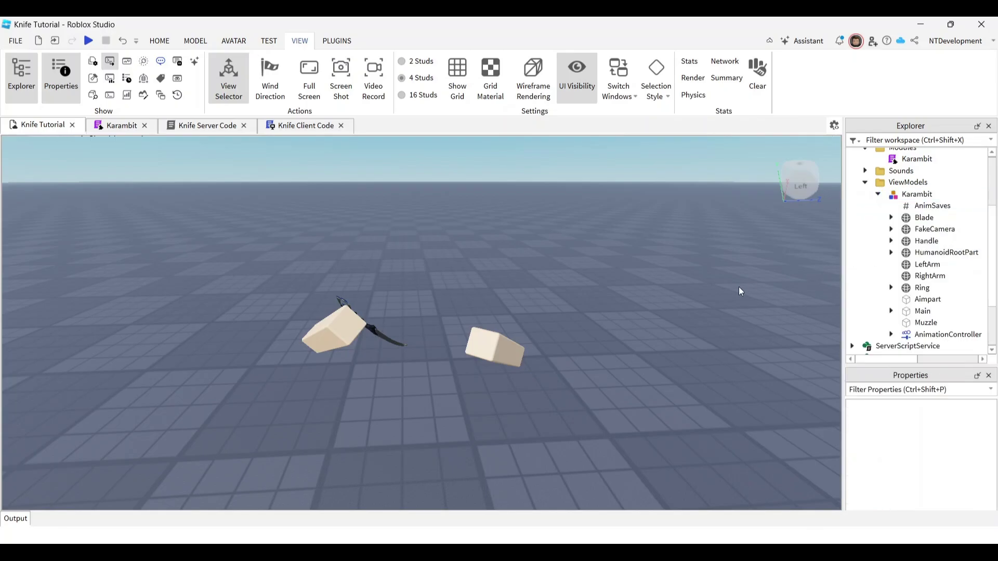
pyautogui.click(890, 335)
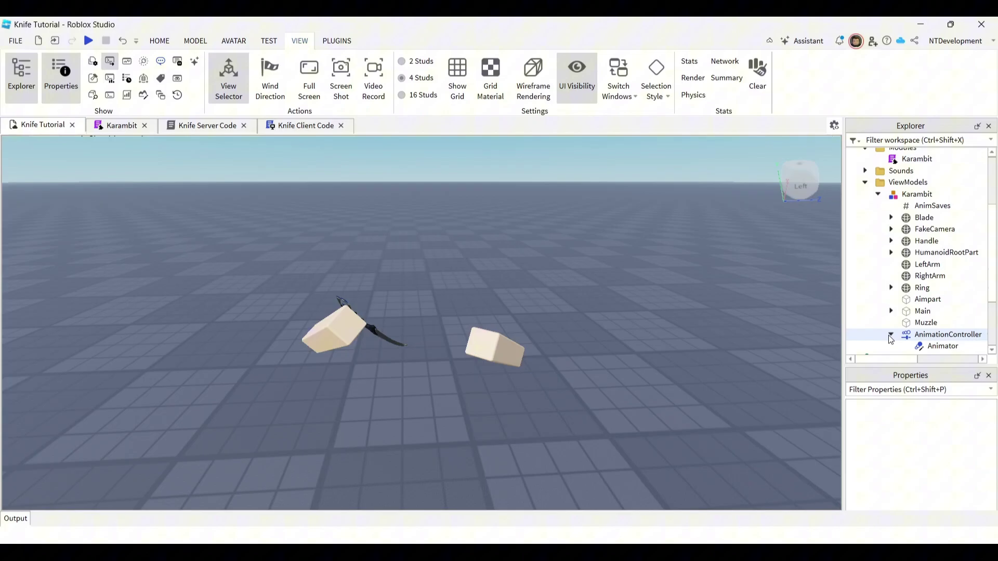
pyautogui.click(890, 335)
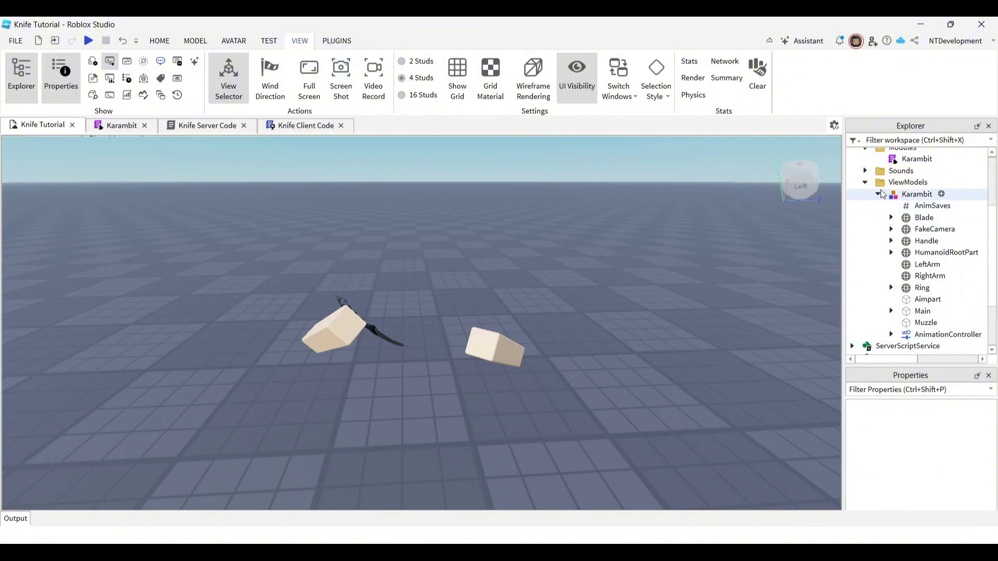
# Replace the existing Karambit model in Workspace with a duplicate of the one in ViewModels.
pyautogui.click(880, 194)
pyautogui.click(914, 257)
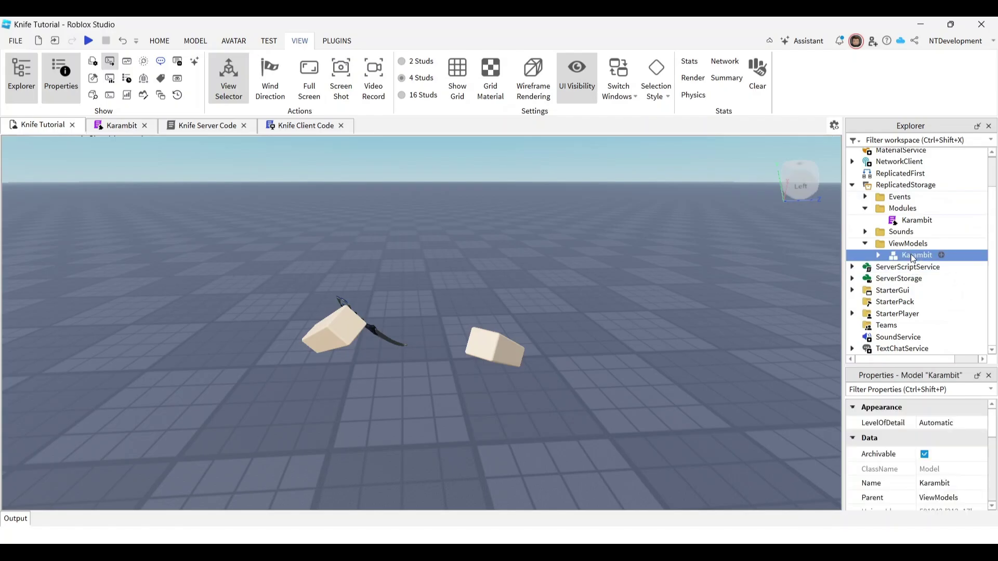
pyautogui.hotkey('ctrl', 'd')
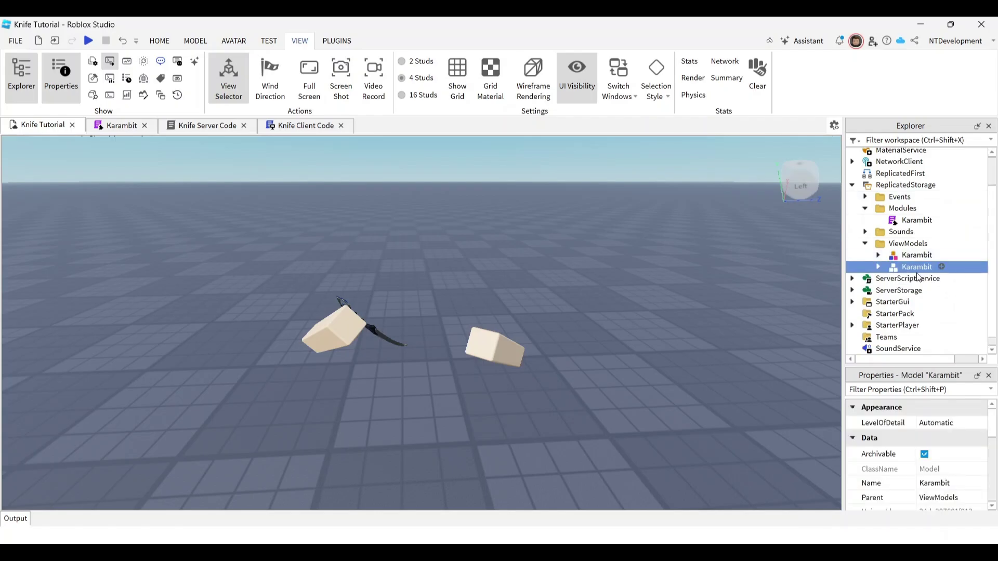
pyautogui.moveTo(919, 257); pyautogui.dragTo(922, 158)
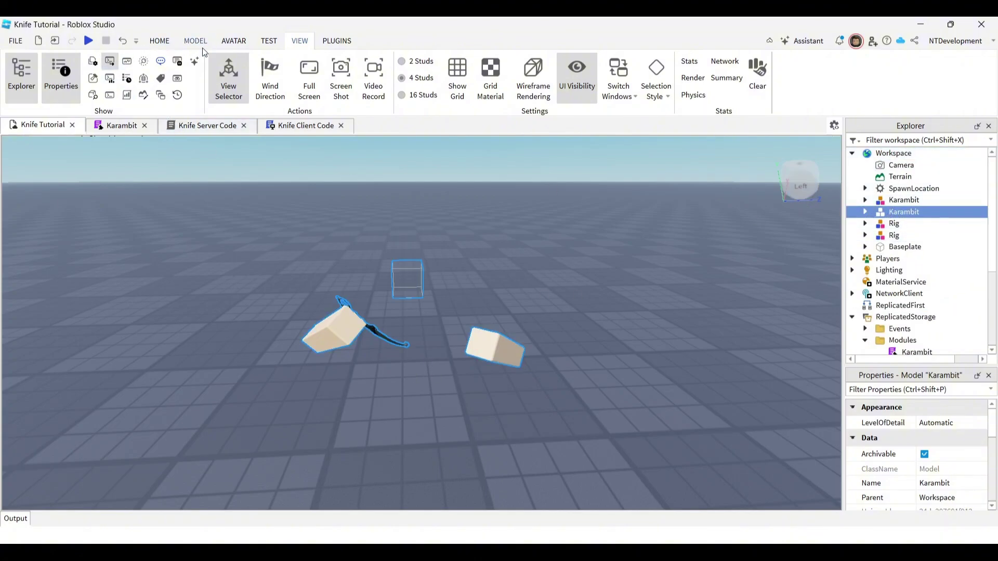
pyautogui.click(904, 202)
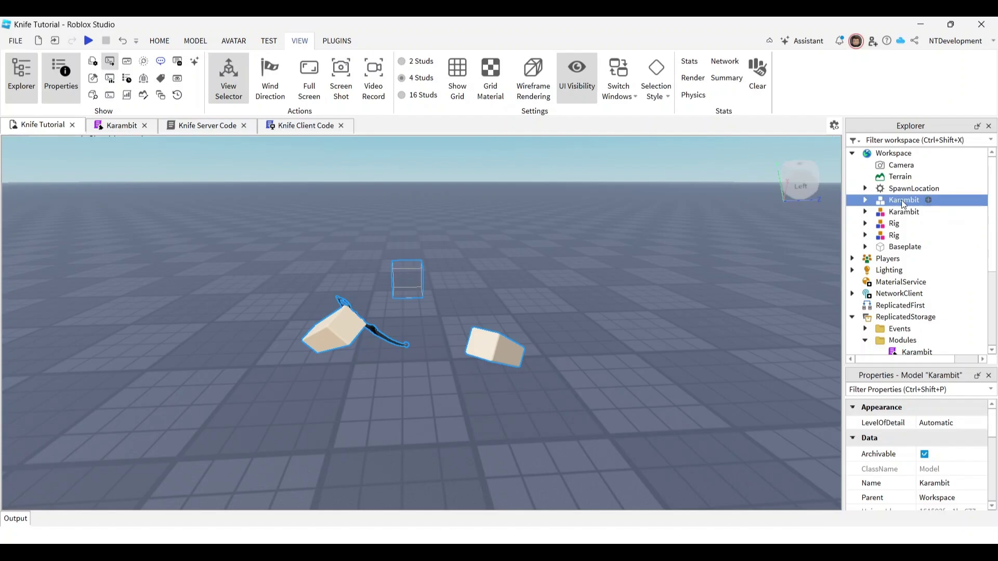
pyautogui.press('Delete')
# Start an animation for the Workspace Karambit model in the Animation Editor and enlarge the editor's area.
pyautogui.click(491, 324)
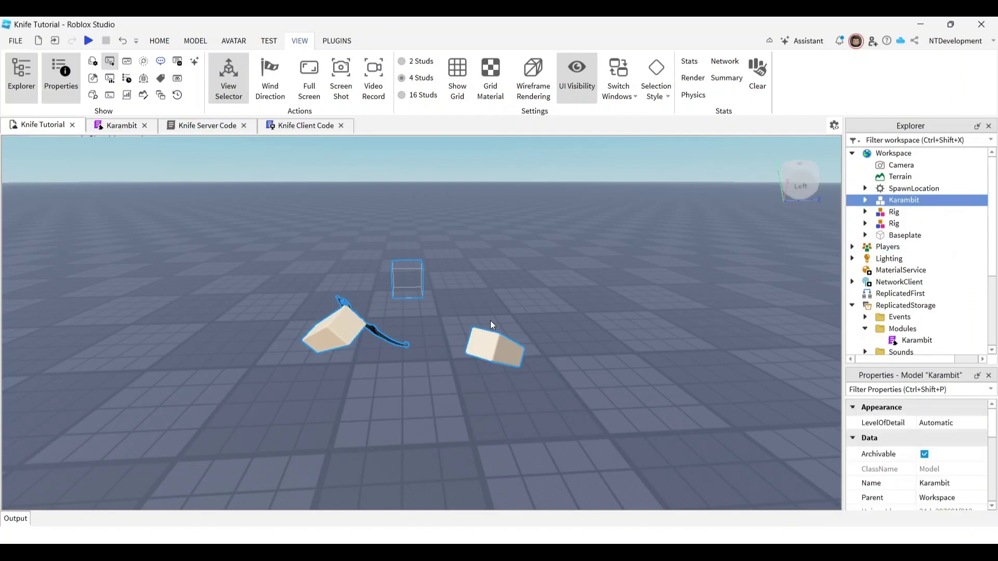
pyautogui.click(249, 42)
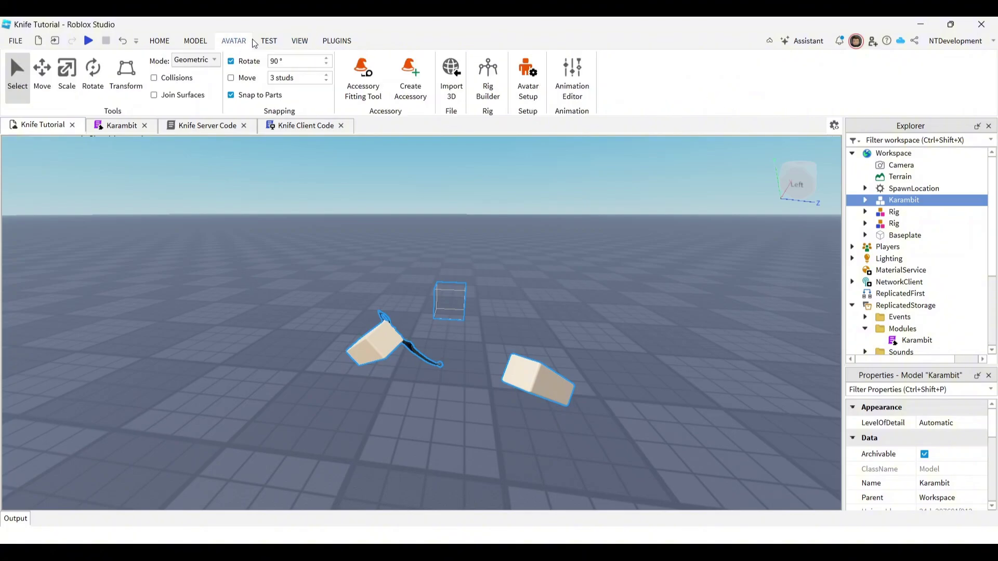
pyautogui.click(574, 93)
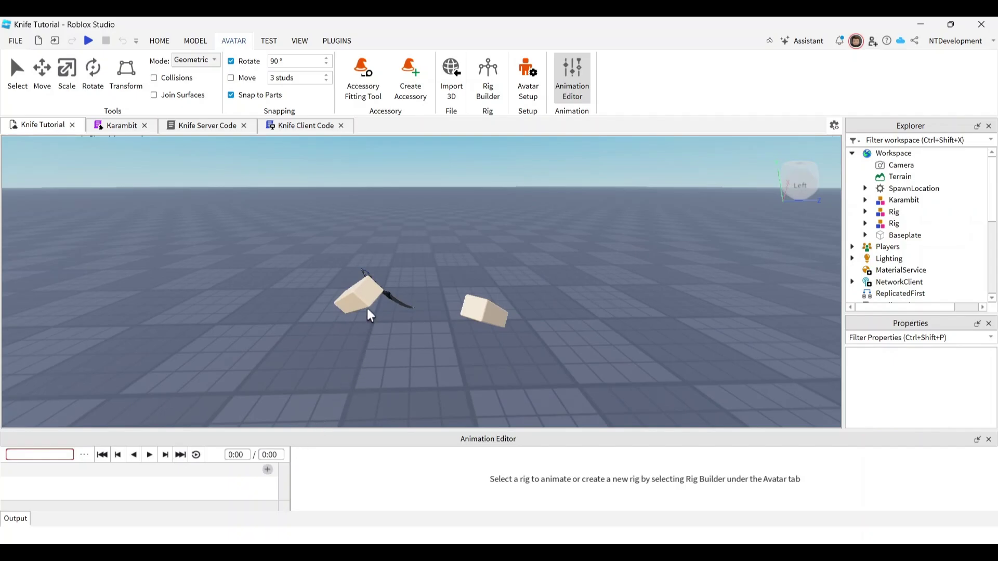
pyautogui.click(376, 289)
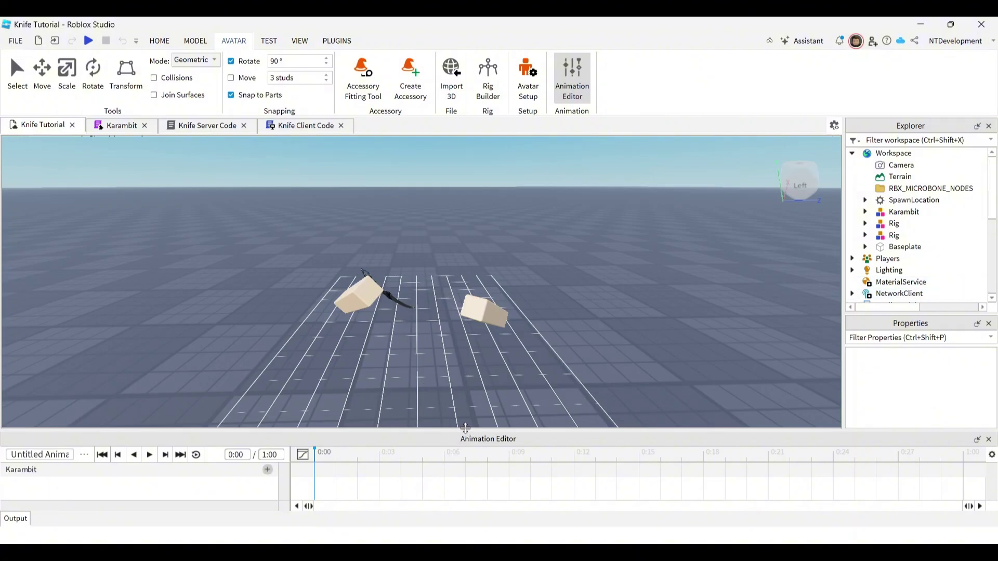
pyautogui.moveTo(465, 431); pyautogui.dragTo(469, 388)
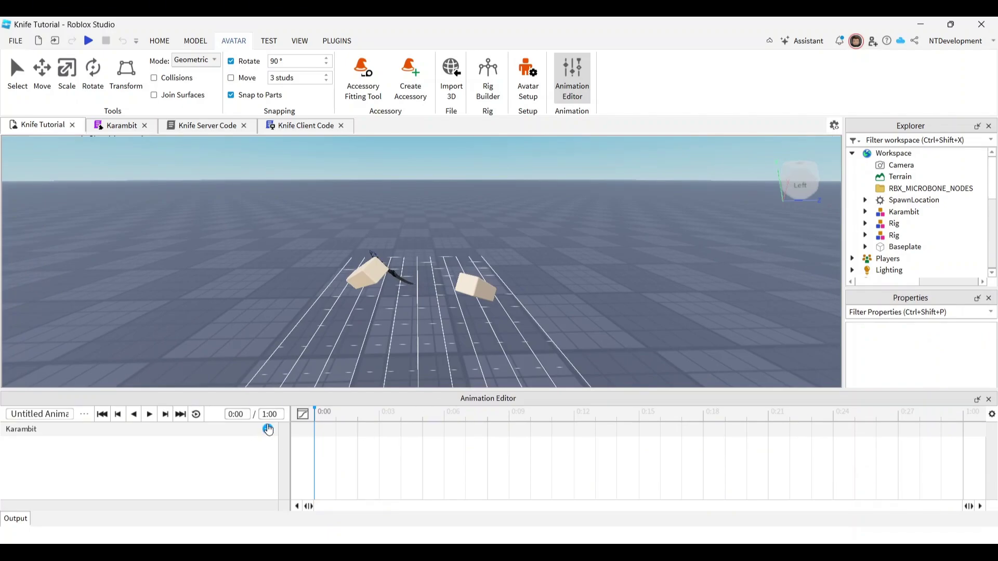
# Add tracks for all of the Karambit's parts to the animation and enlarge the editor to show more of them.
pyautogui.click(267, 429)
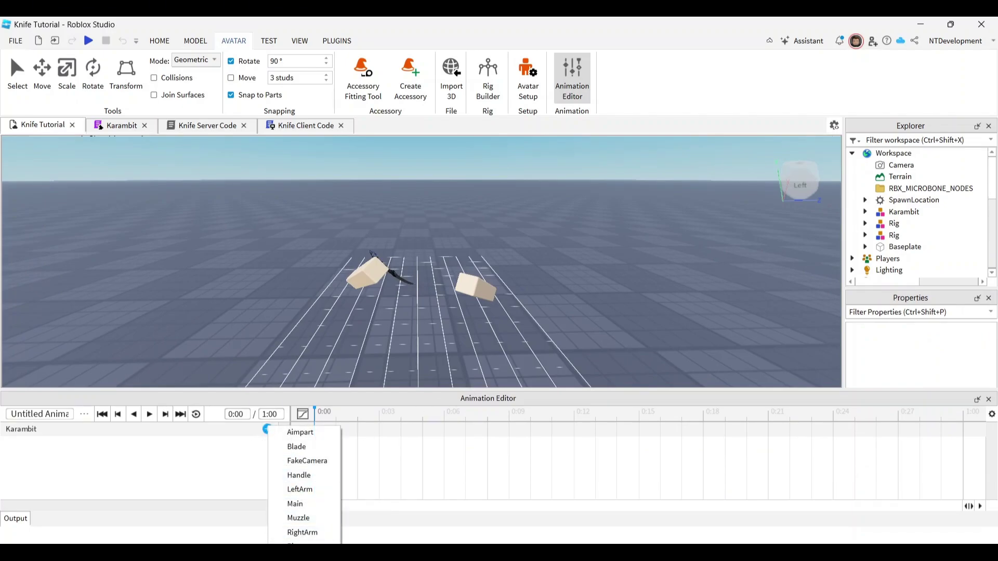
pyautogui.click(302, 559)
pyautogui.scroll(-2, 146, 453)
pyautogui.scroll(-2, 80, 486)
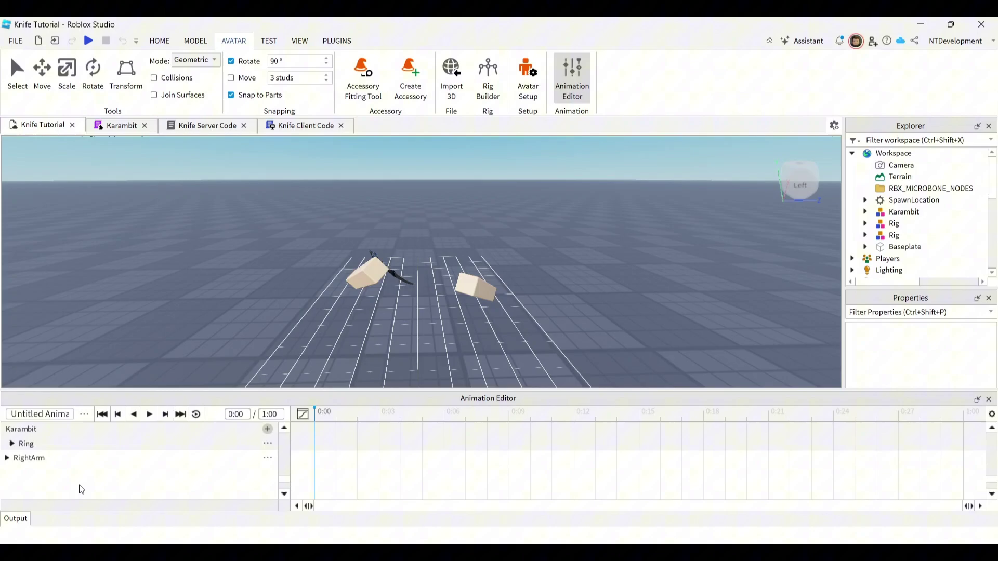
pyautogui.scroll(2, 83, 484)
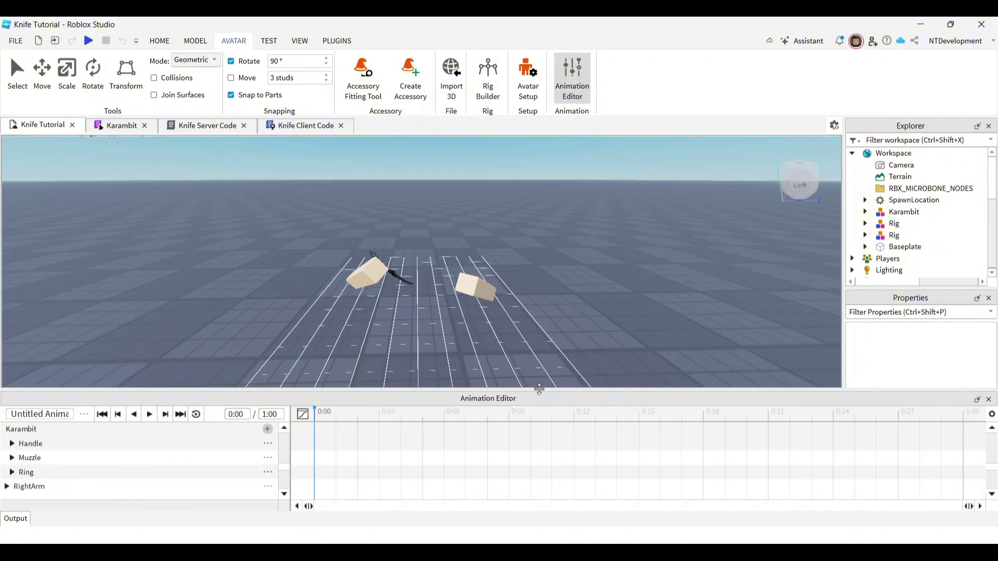
pyautogui.moveTo(541, 390); pyautogui.dragTo(544, 353)
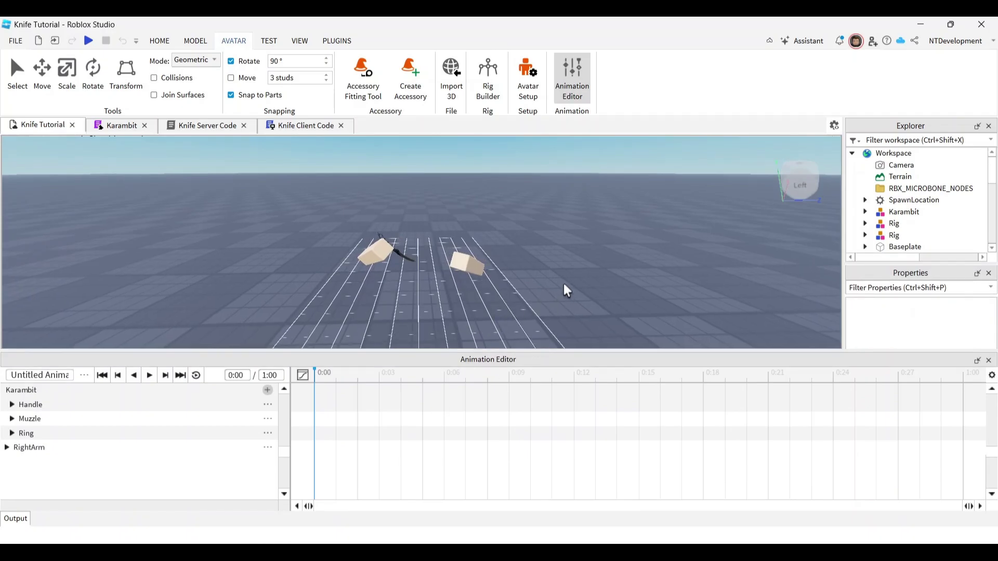
pyautogui.scroll(5, 213, 463)
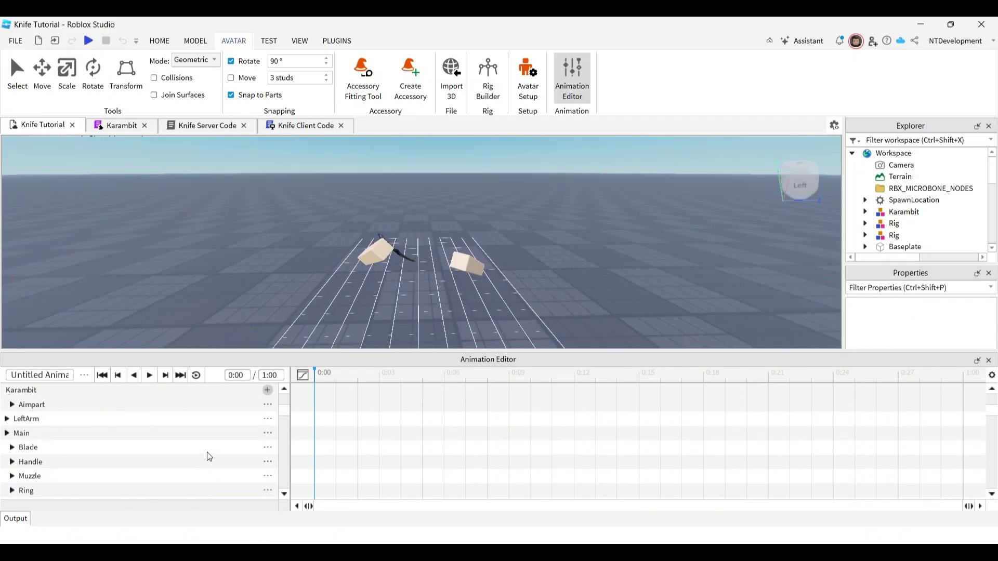
# Select the knife's Main part track in the Karambit animation.
pyautogui.press('w')
pyautogui.moveTo(606, 278); pyautogui.dragTo(607, 276, button='right')
pyautogui.press('d')
pyautogui.press('d')
pyautogui.press('s')
pyautogui.press('w')
pyautogui.press('w')
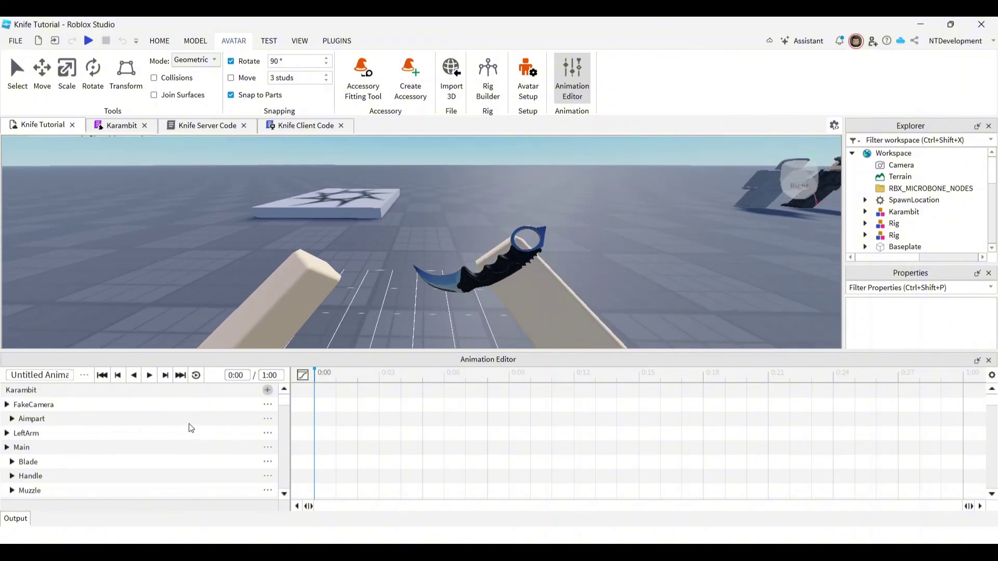
pyautogui.moveTo(613, 195); pyautogui.dragTo(613, 195, button='right')
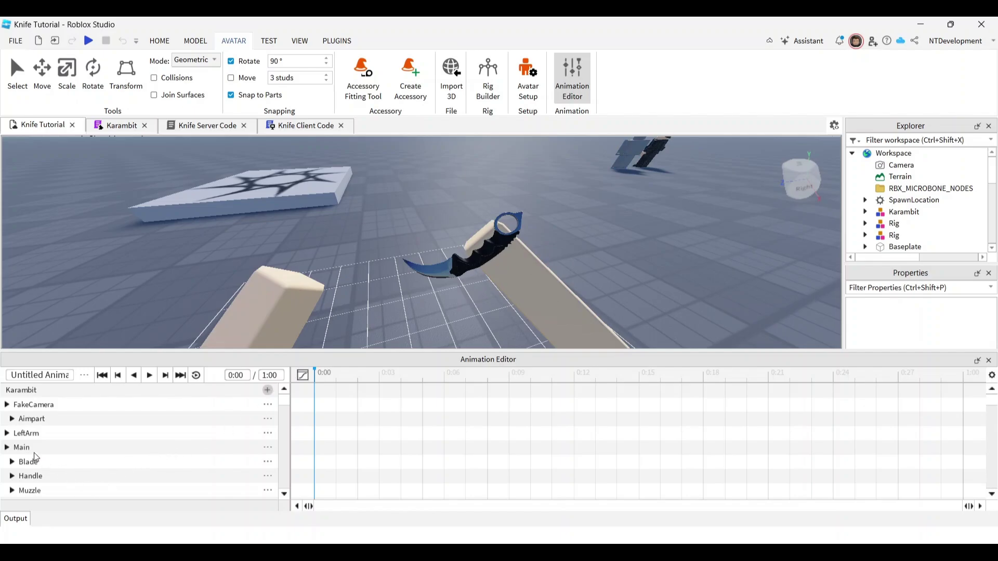
pyautogui.click(21, 448)
pyautogui.scroll(-1, 73, 439)
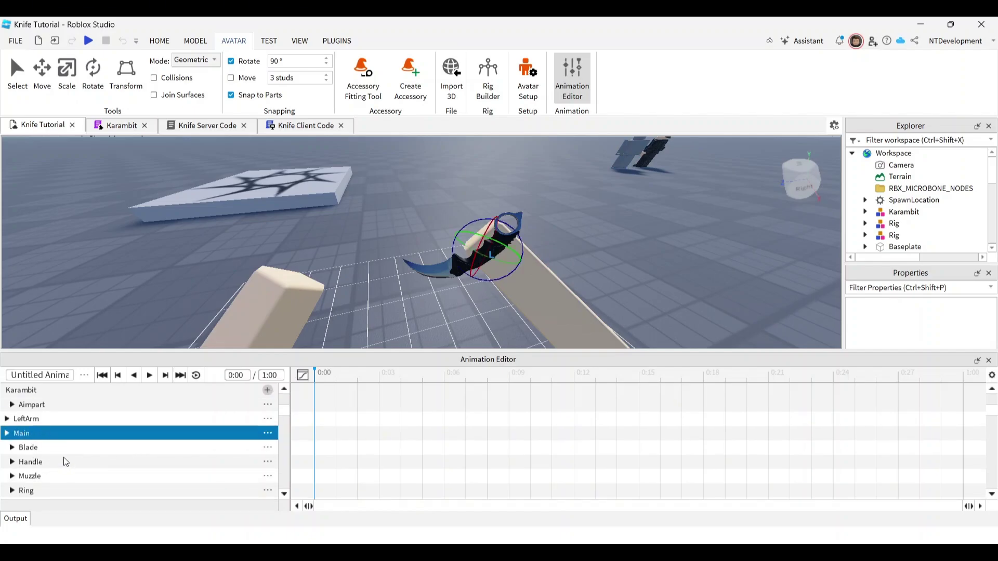
# Select the tracks from Main through RightArm and place the playhead at 0:02.
pyautogui.scroll(-1, 65, 462)
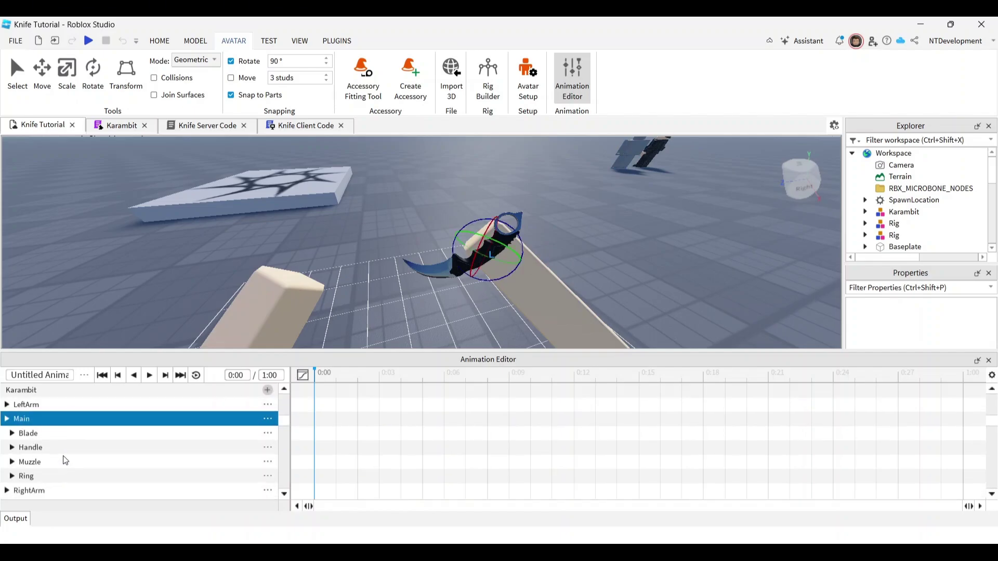
pyautogui.keyDown('shift'); pyautogui.click(37, 493); pyautogui.keyUp('shift')
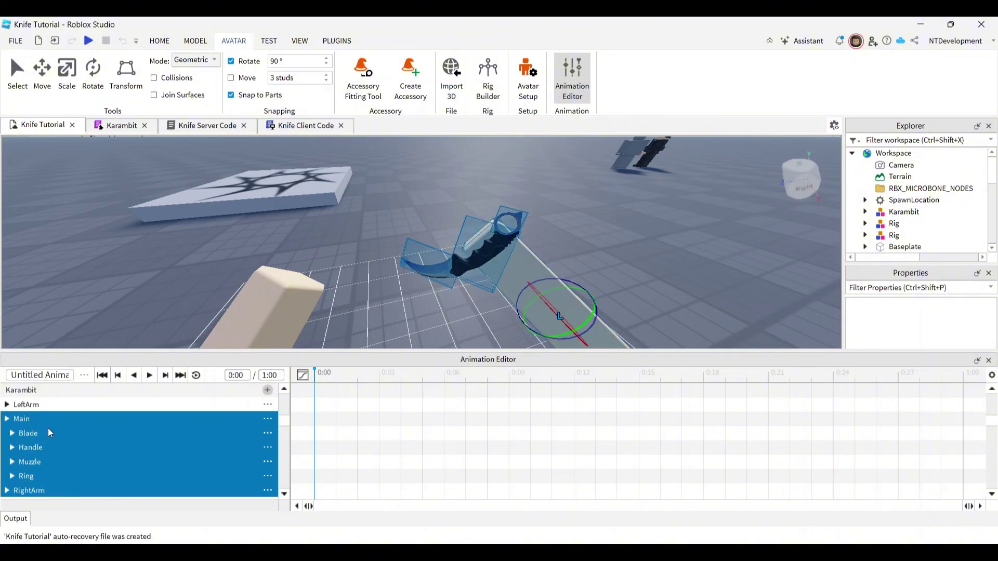
pyautogui.press('a')
pyautogui.moveTo(675, 224); pyautogui.dragTo(676, 227, button='right')
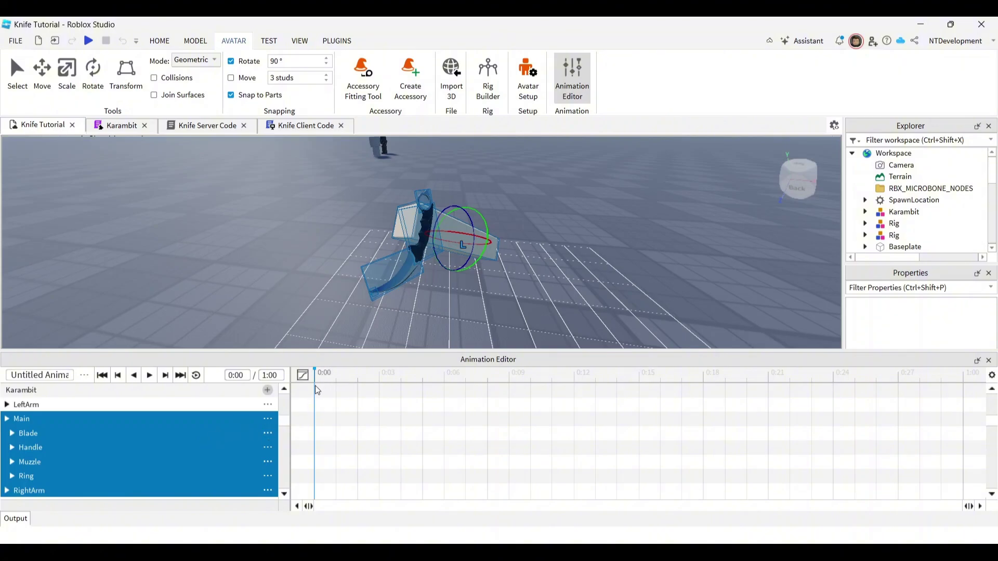
pyautogui.click(358, 383)
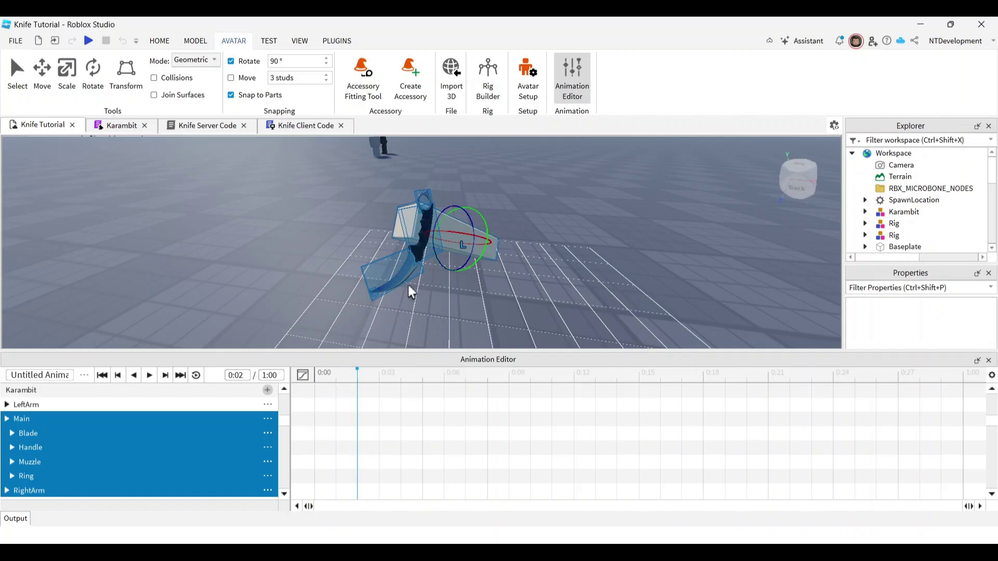
# Turn off rotation snapping and slightly rotate the right arm together with the knife at 0:02.
pyautogui.press('d')
pyautogui.moveTo(534, 224); pyautogui.dragTo(533, 224, button='right')
pyautogui.press('d')
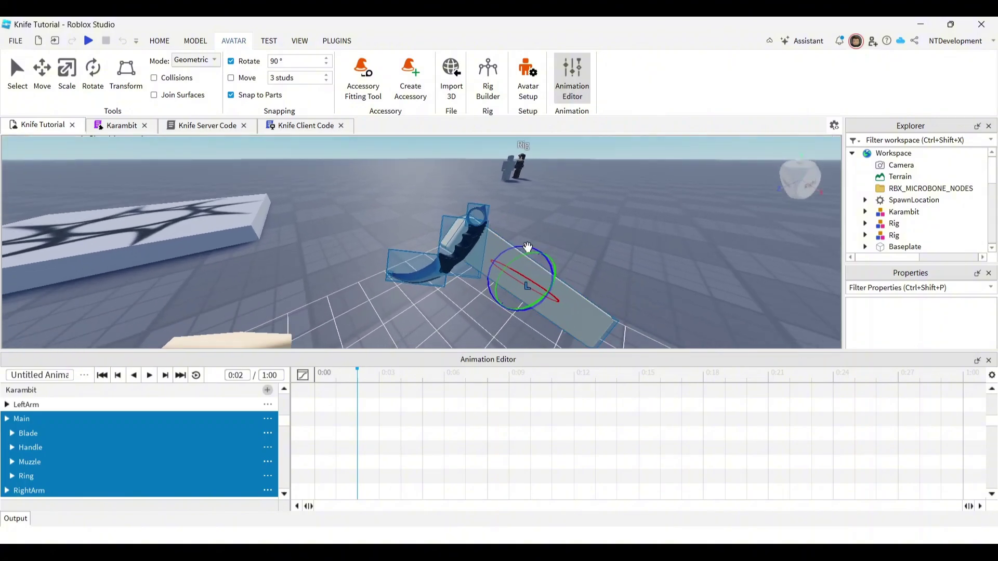
pyautogui.moveTo(555, 239); pyautogui.dragTo(555, 239, button='right')
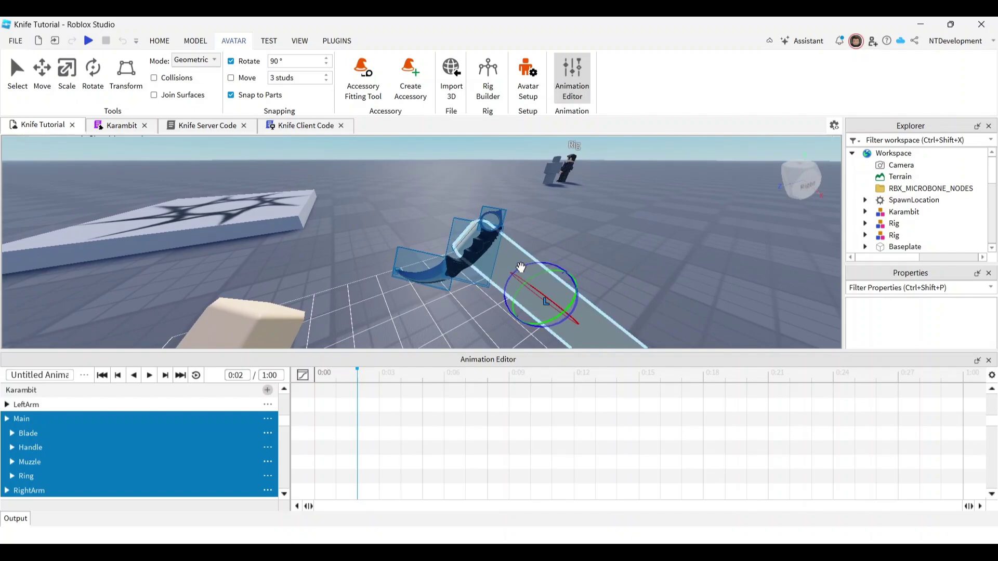
pyautogui.moveTo(524, 271); pyautogui.dragTo(522, 267)
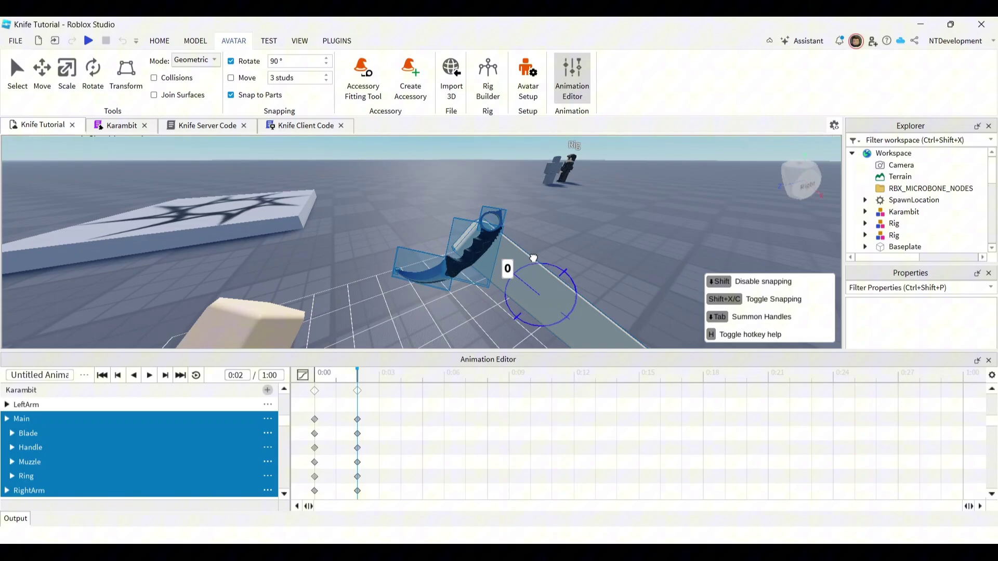
pyautogui.moveTo(546, 256); pyautogui.dragTo(546, 255)
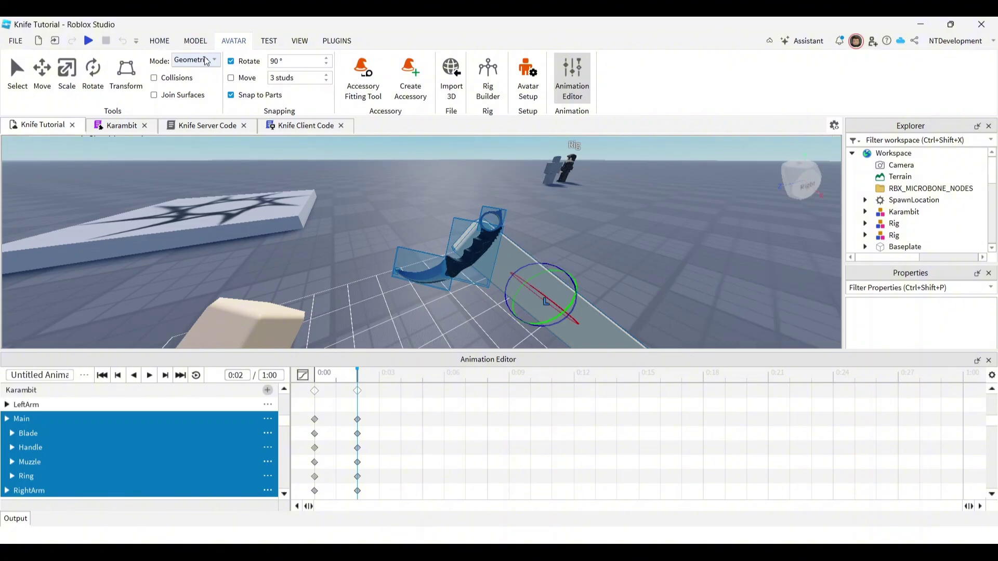
pyautogui.click(232, 61)
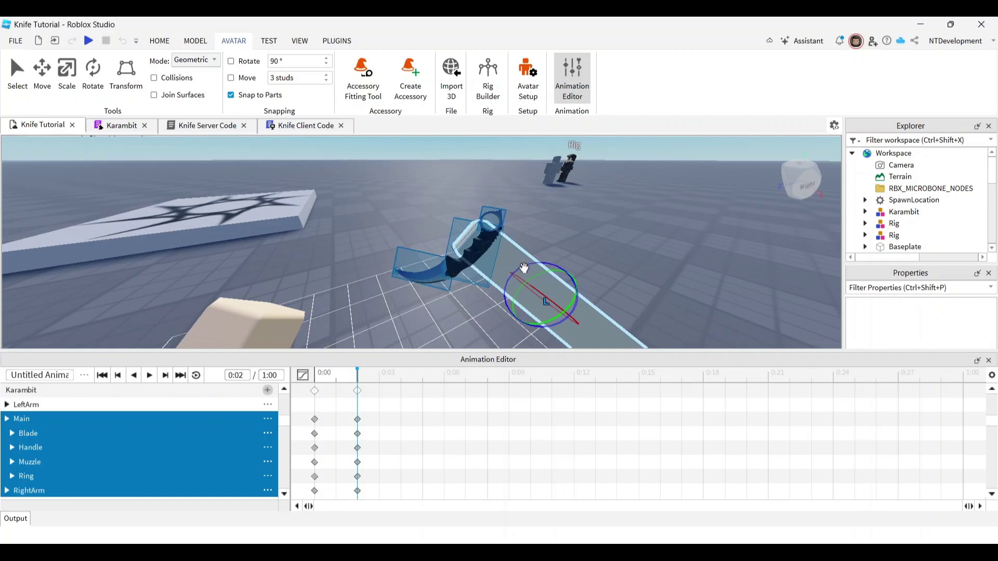
pyautogui.moveTo(524, 267); pyautogui.dragTo(524, 275)
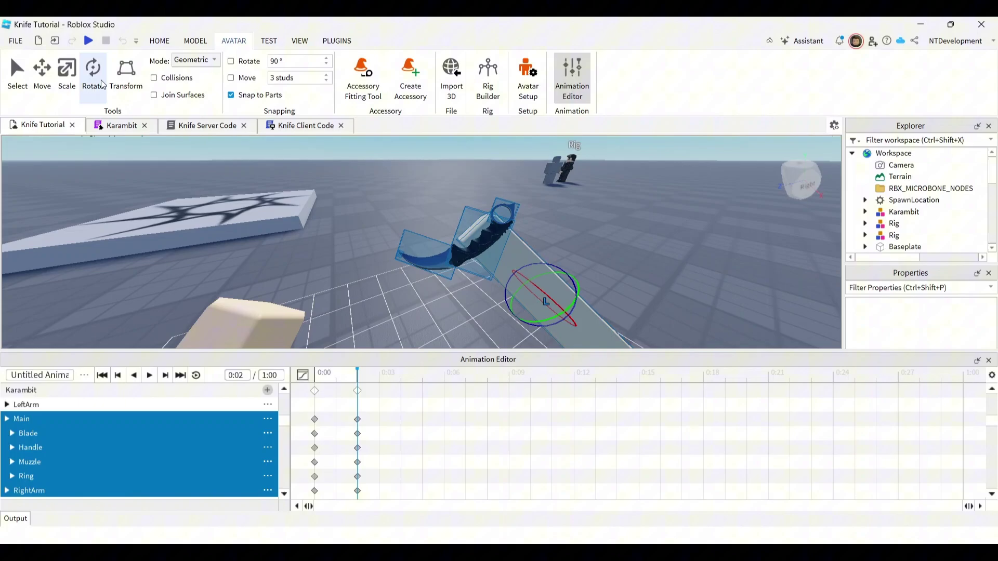
# Move the right arm and knife about -0.504 studs along the local Z axis at 0:02.
pyautogui.click(42, 73)
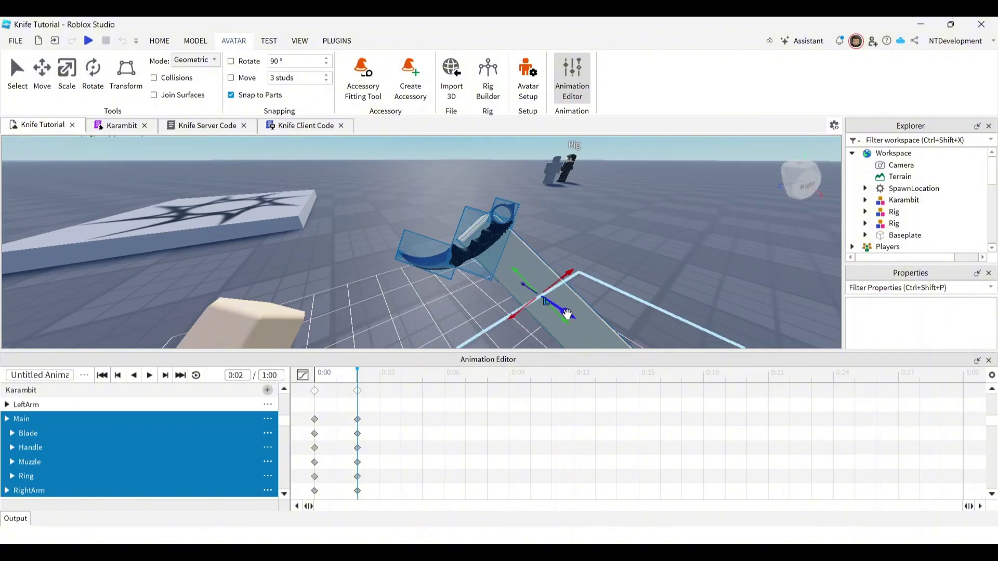
pyautogui.moveTo(569, 312); pyautogui.dragTo(547, 300)
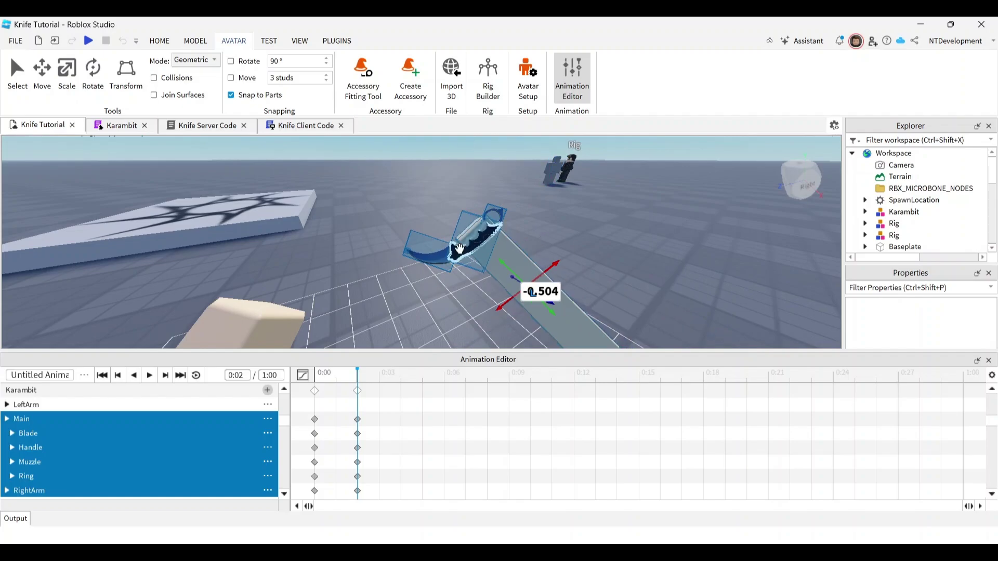
pyautogui.moveTo(564, 240); pyautogui.dragTo(563, 238, button='right')
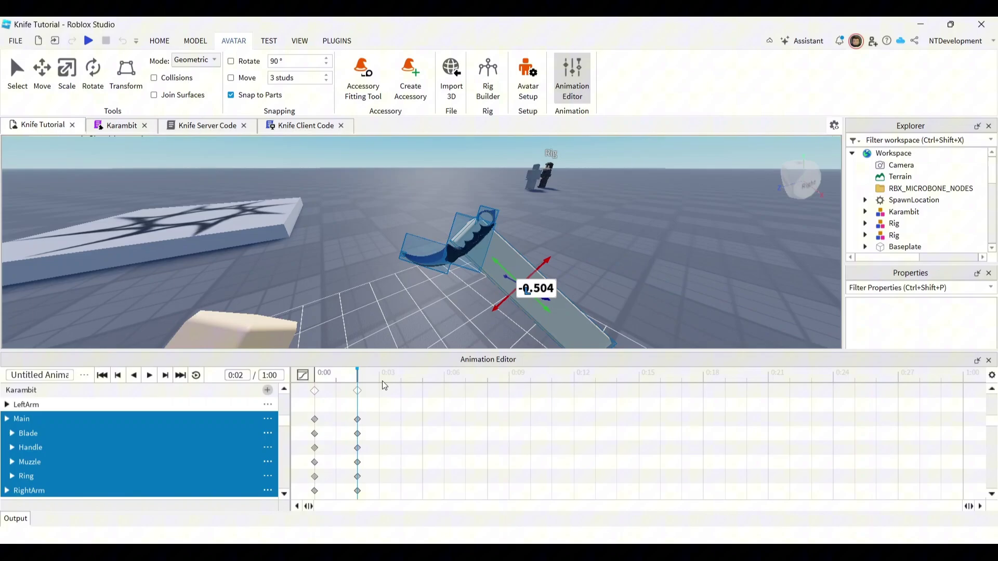
# Narrow the selection to the tracks from Main through Ring and rotate the knife upward around its ring at 0:05.
pyautogui.click(424, 378)
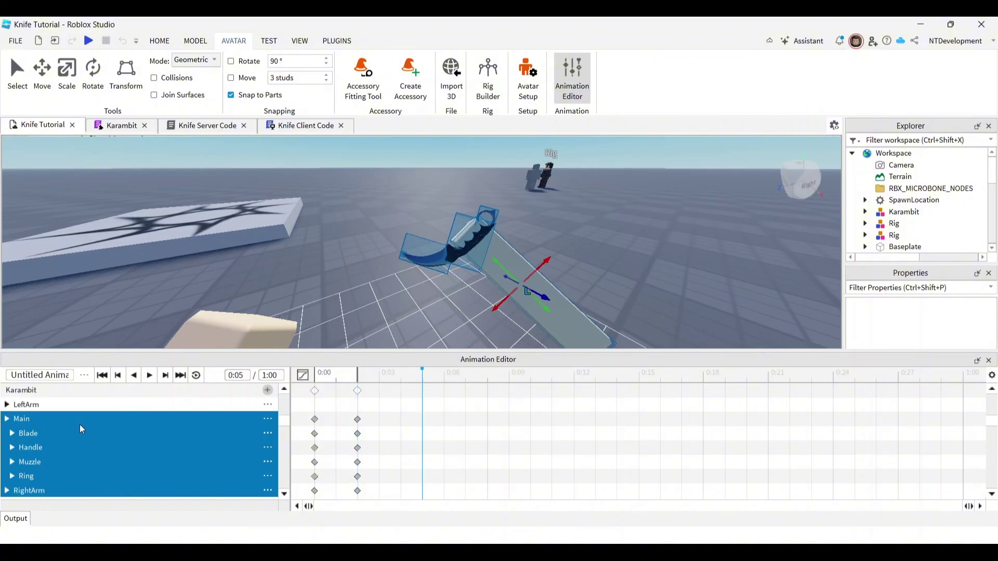
pyautogui.click(74, 421)
pyautogui.keyDown('shift'); pyautogui.click(65, 481); pyautogui.keyUp('shift')
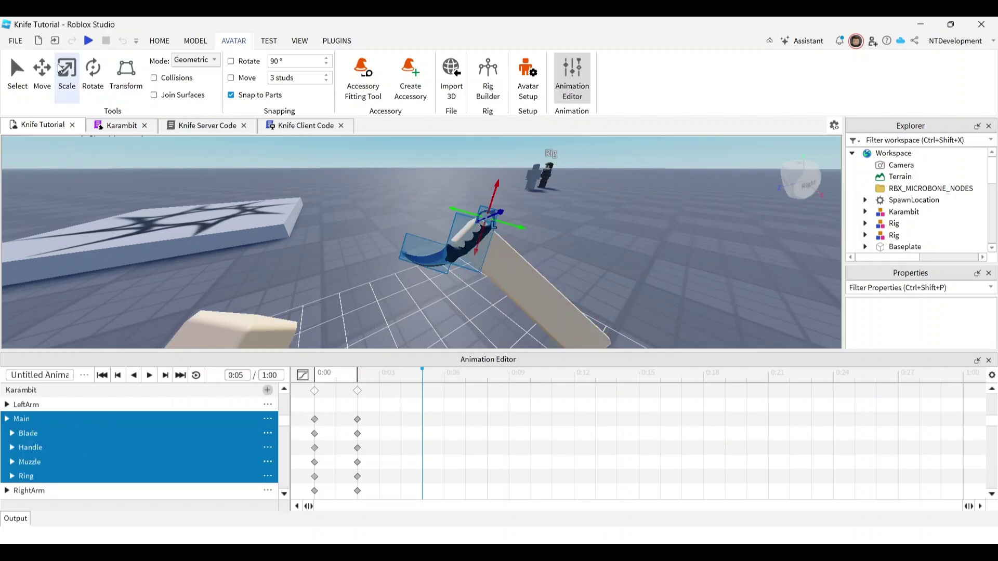
pyautogui.click(88, 76)
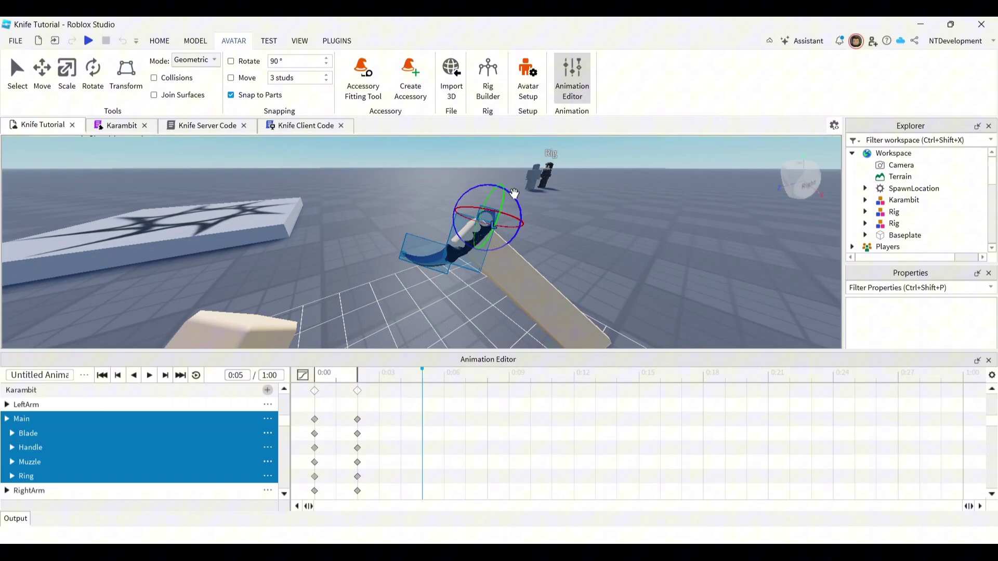
pyautogui.moveTo(514, 193); pyautogui.dragTo(543, 240)
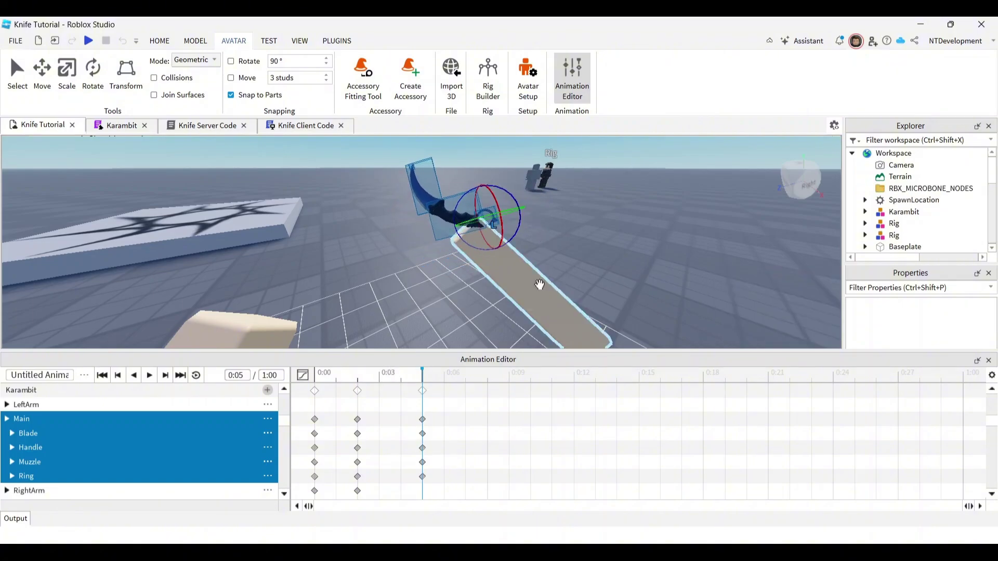
# Continue the knife's spin around its ring with further rotations at 0:08 and 0:11.
pyautogui.click(488, 377)
pyautogui.moveTo(515, 198); pyautogui.dragTo(500, 229)
pyautogui.click(554, 375)
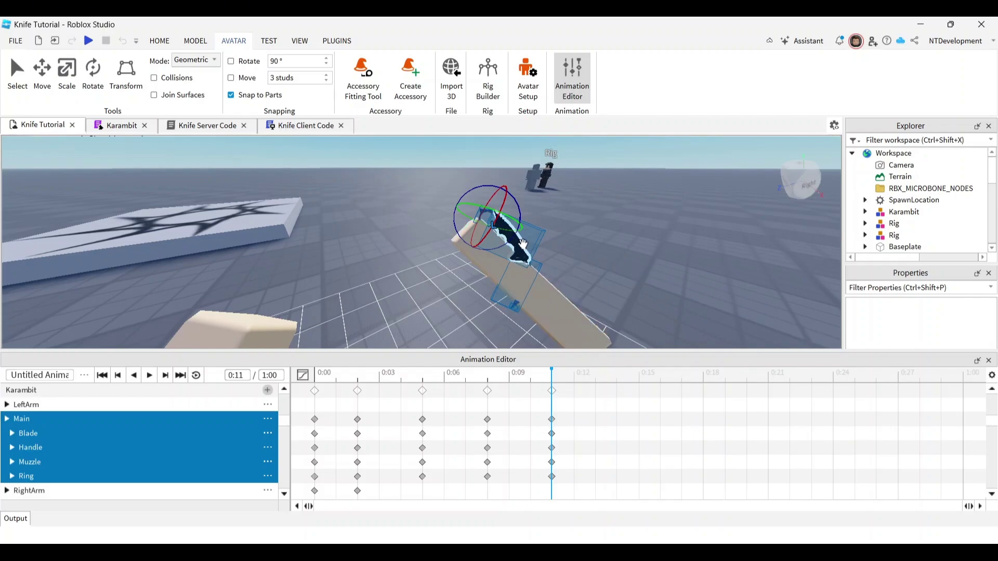
pyautogui.click(486, 373)
pyautogui.click(552, 373)
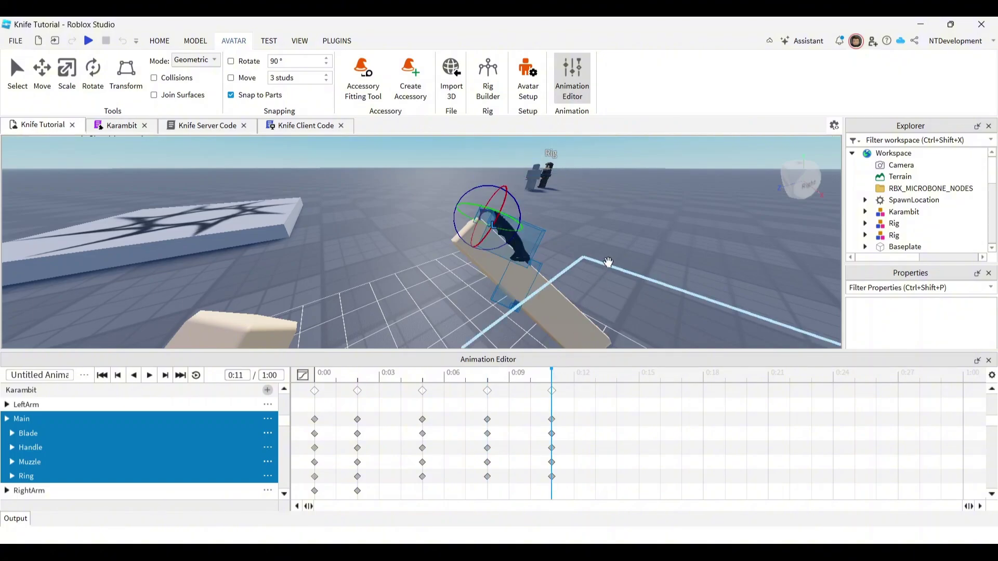
# Shift the knife about 0.085 studs along its local Z axis at 0:11.
pyautogui.moveTo(607, 263); pyautogui.dragTo(609, 263, button='right')
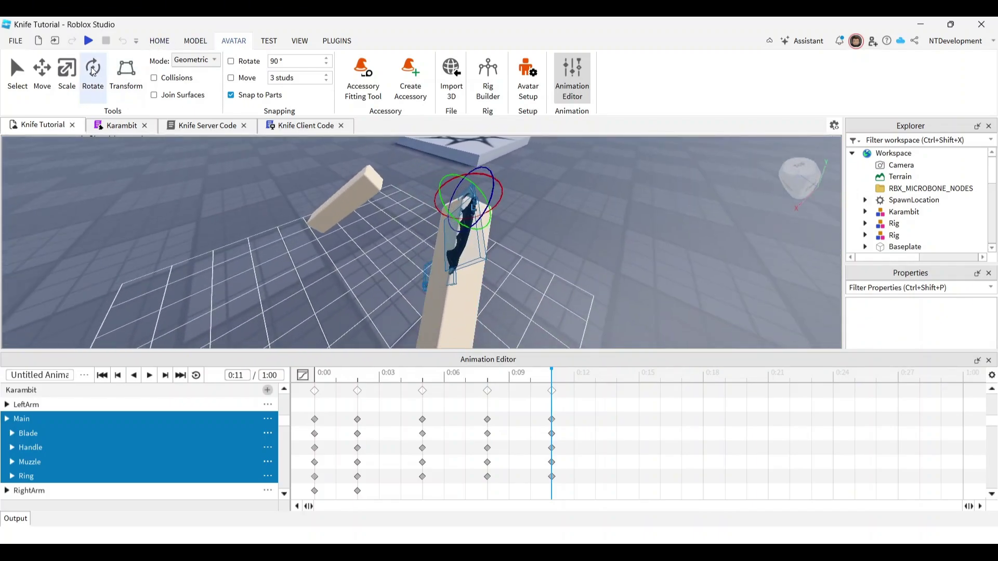
pyautogui.click(42, 73)
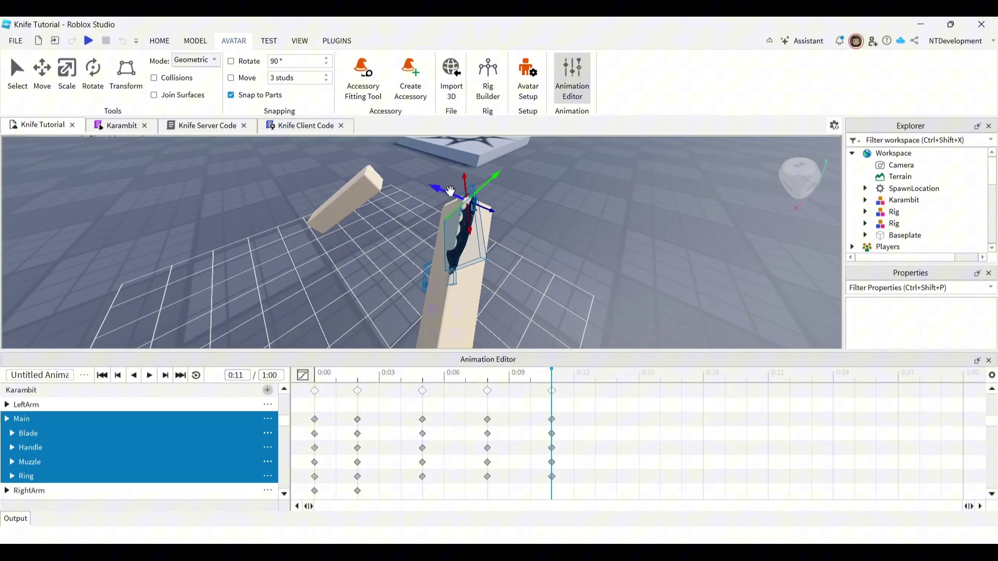
pyautogui.moveTo(451, 191); pyautogui.dragTo(445, 192)
pyautogui.moveTo(535, 227); pyautogui.dragTo(535, 227, button='right')
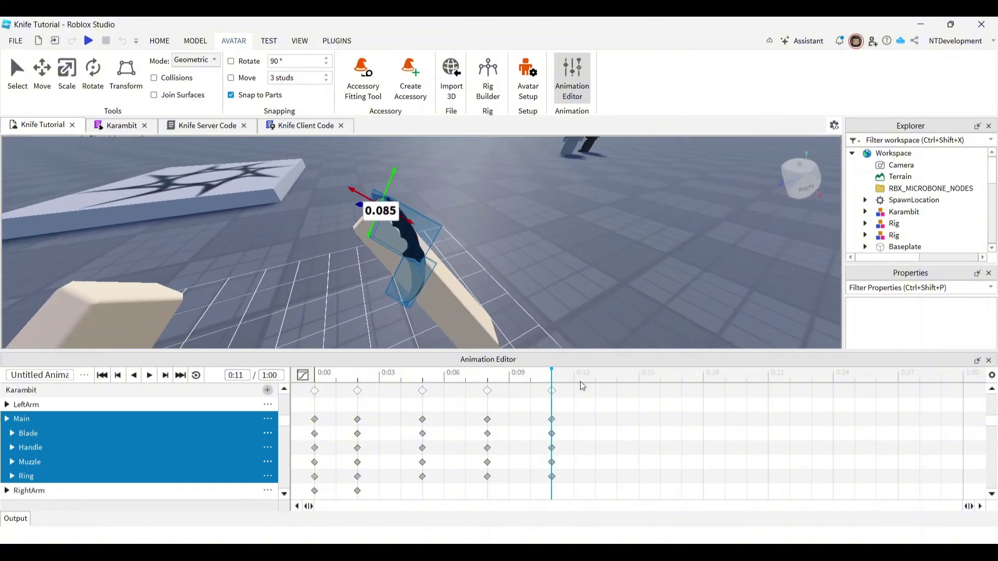
# Rotate the knife around its ring at 0:14 so the blade points forward again.
pyautogui.click(617, 376)
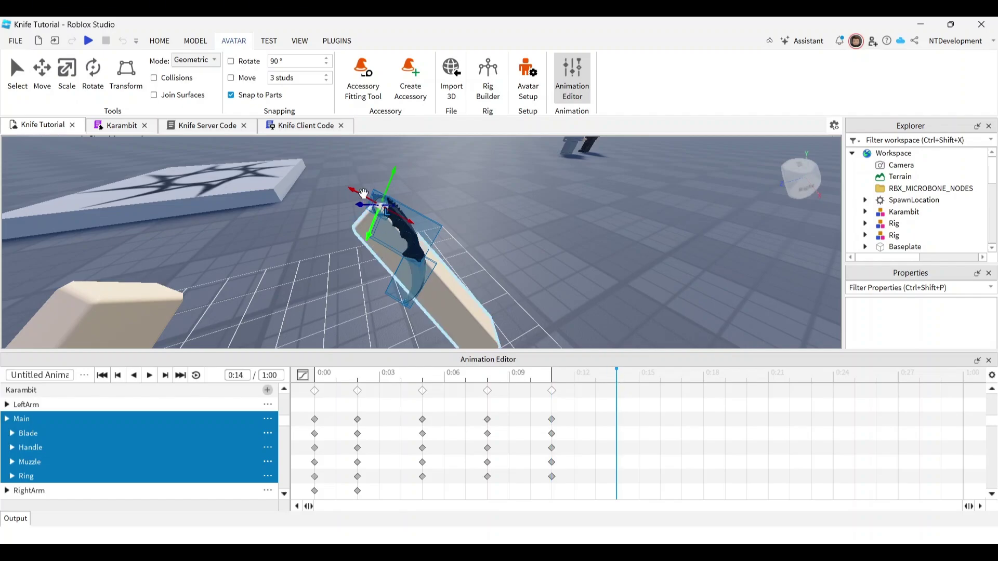
pyautogui.click(92, 73)
pyautogui.moveTo(479, 226); pyautogui.dragTo(453, 208, button='right')
pyautogui.scroll(-3, 479, 226)
pyautogui.moveTo(455, 212); pyautogui.dragTo(498, 280)
# Add a second spin of the knife around its ring with rotations at 0:17 and 0:20.
pyautogui.click(682, 378)
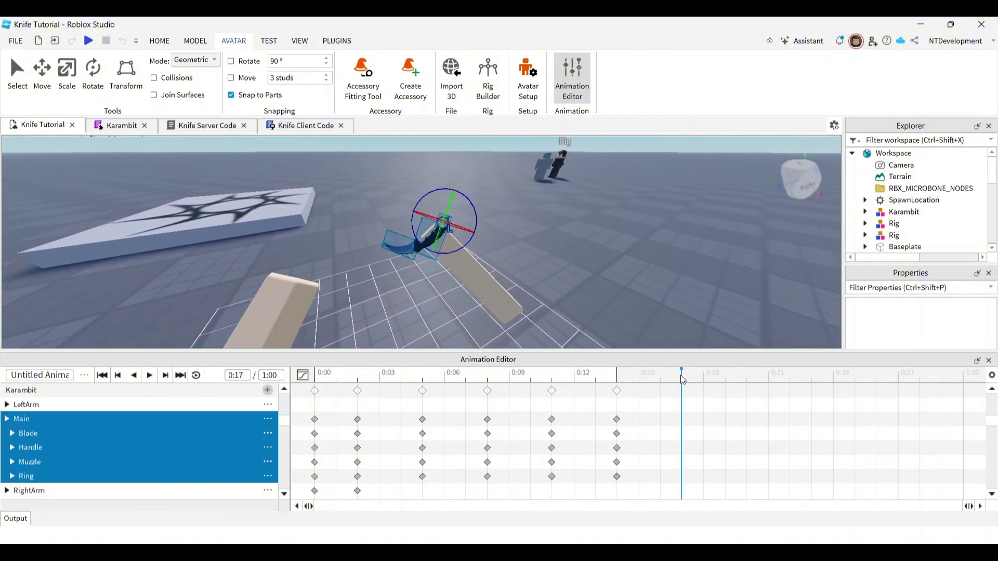
pyautogui.moveTo(463, 194); pyautogui.dragTo(521, 298)
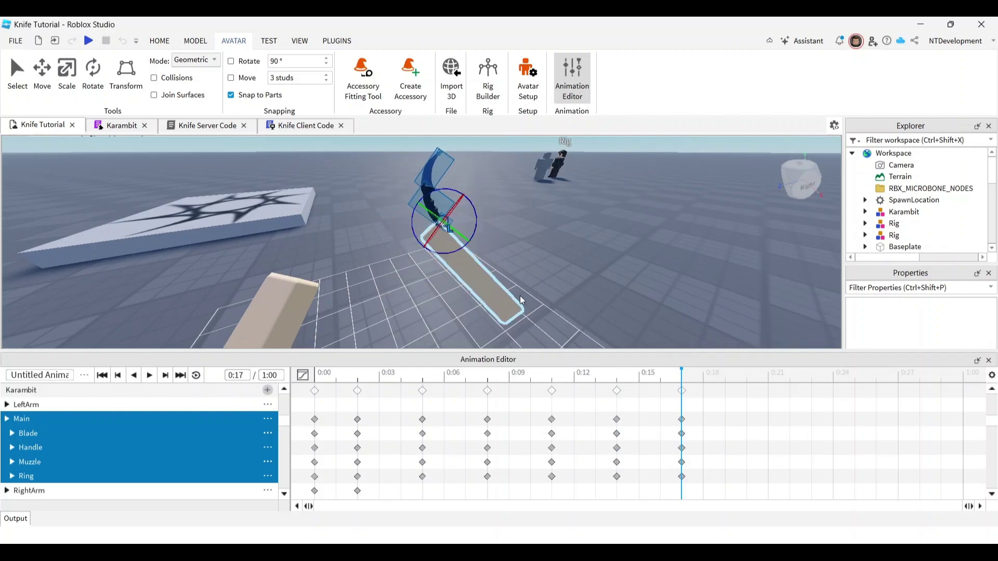
pyautogui.click(746, 375)
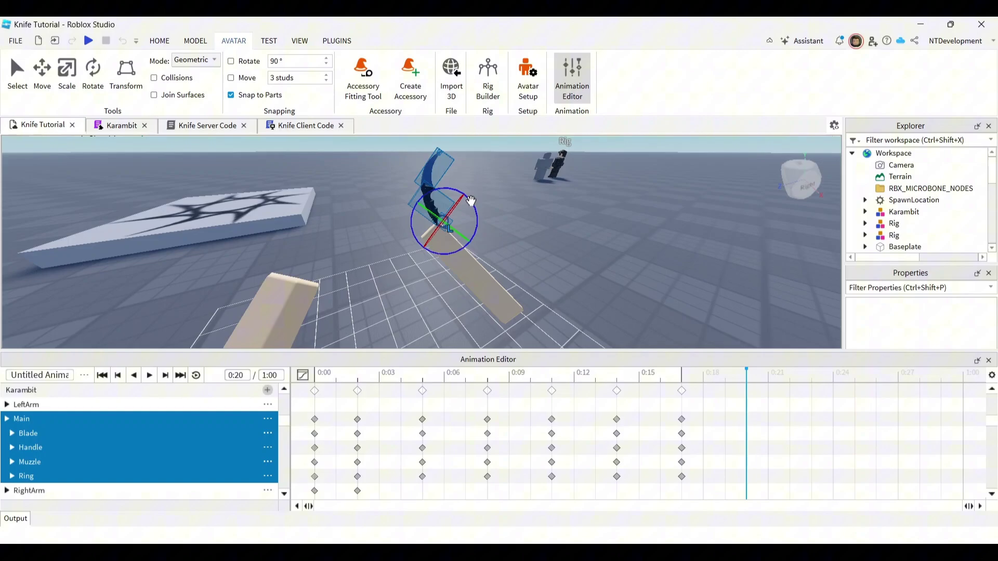
pyautogui.moveTo(471, 201); pyautogui.dragTo(541, 358)
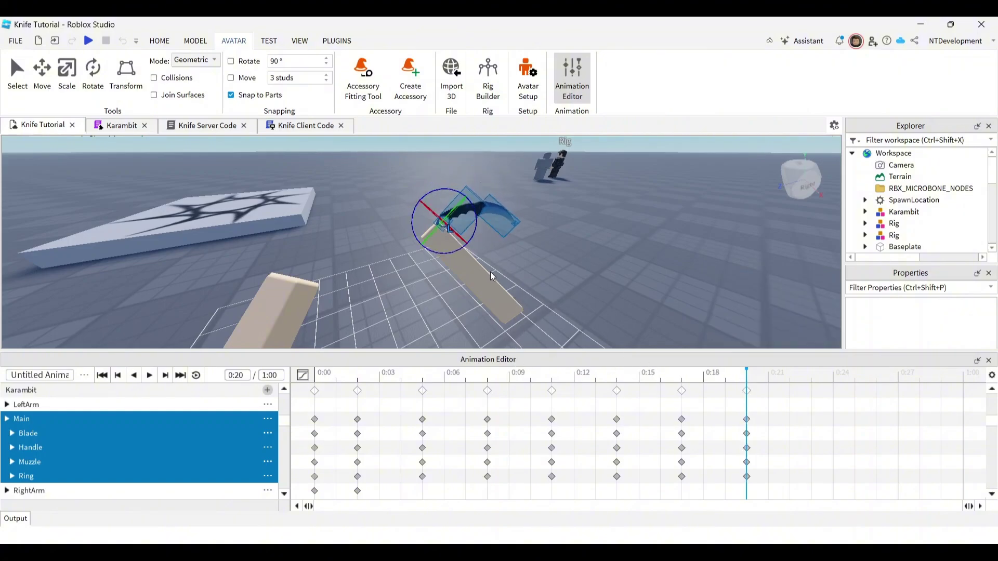
pyautogui.moveTo(473, 229); pyautogui.dragTo(473, 247)
pyautogui.click(816, 380)
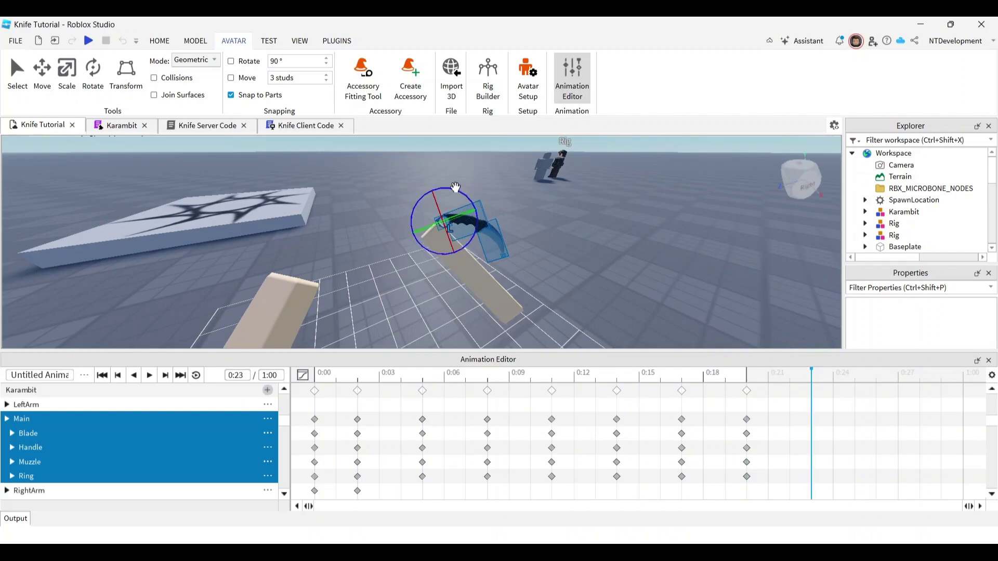
pyautogui.click(361, 375)
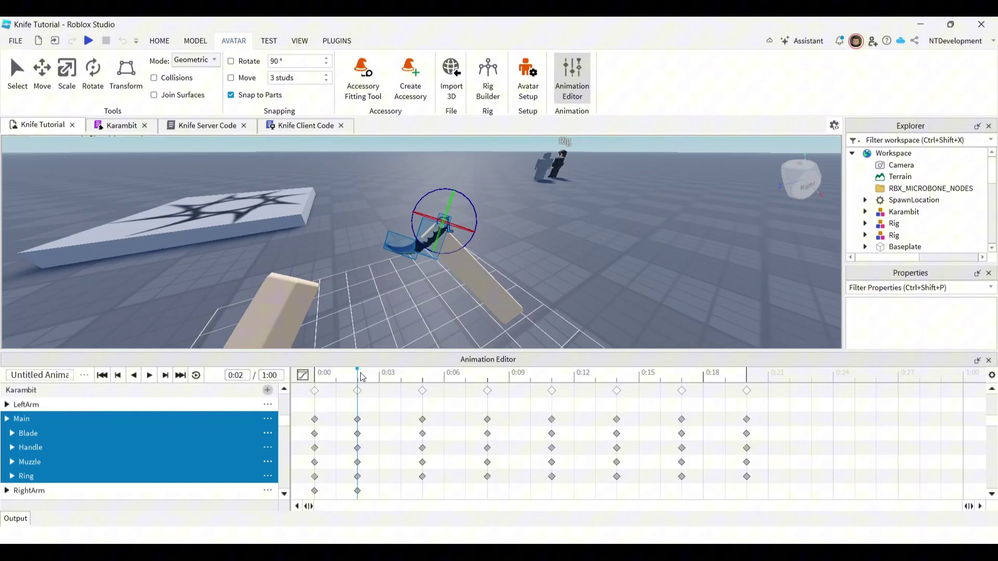
pyautogui.click(357, 391)
pyautogui.rightClick(358, 396)
pyautogui.click(405, 249)
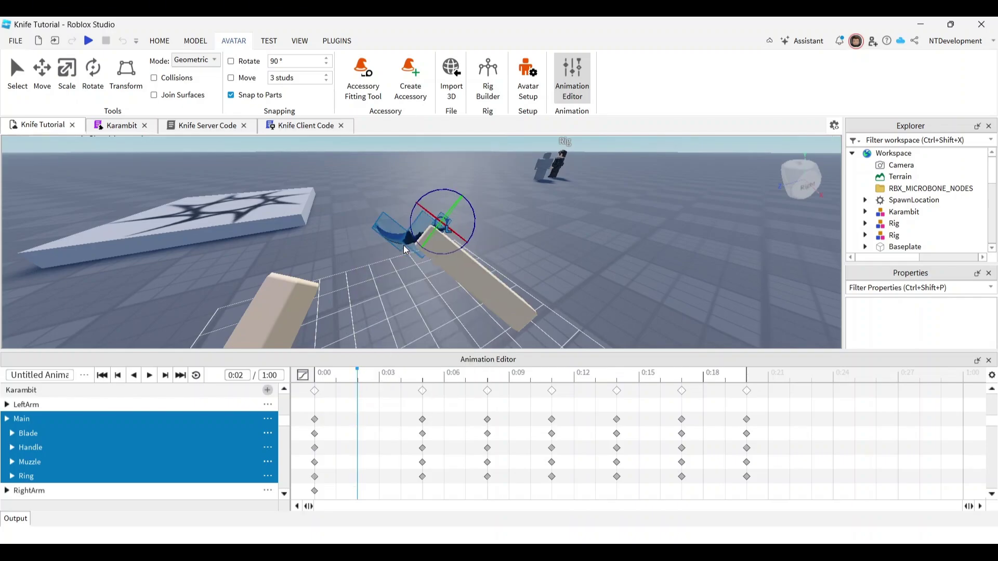
pyautogui.hotkey('ctrl', 'v')
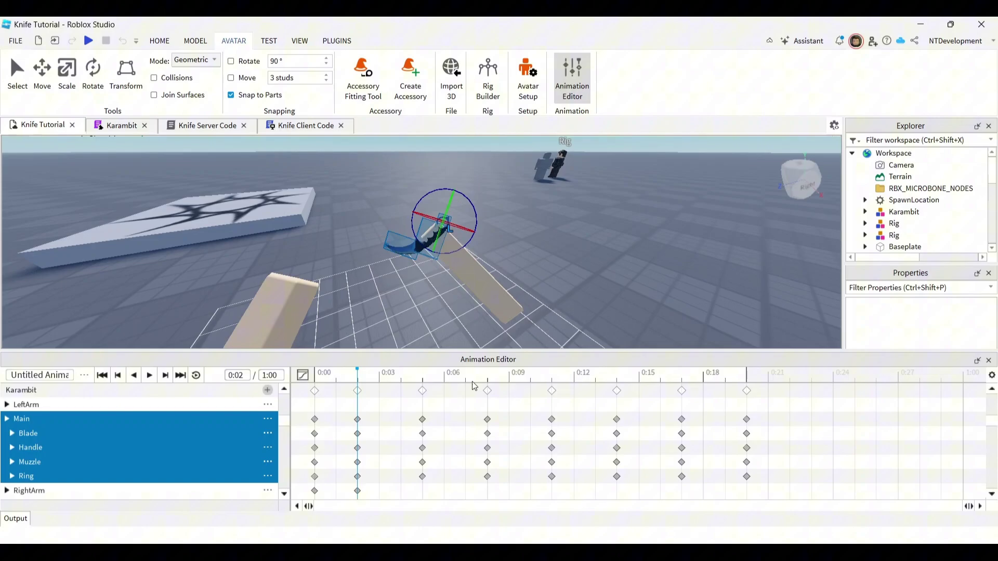
# Copy the keyframes at 0:02 and paste them at 0:23.
pyautogui.rightClick(358, 391)
pyautogui.click(440, 446)
pyautogui.click(812, 380)
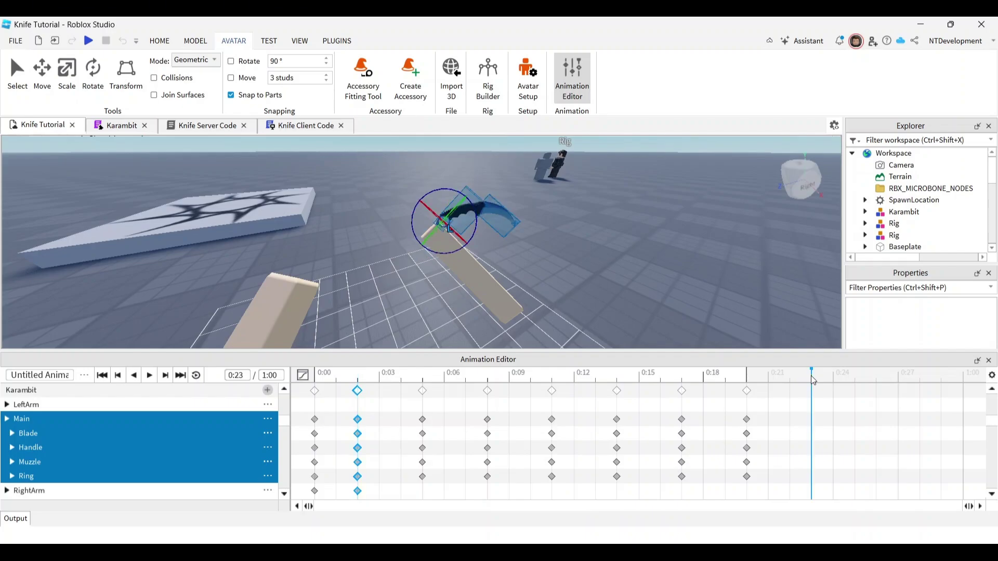
pyautogui.hotkey('ctrl', 'v')
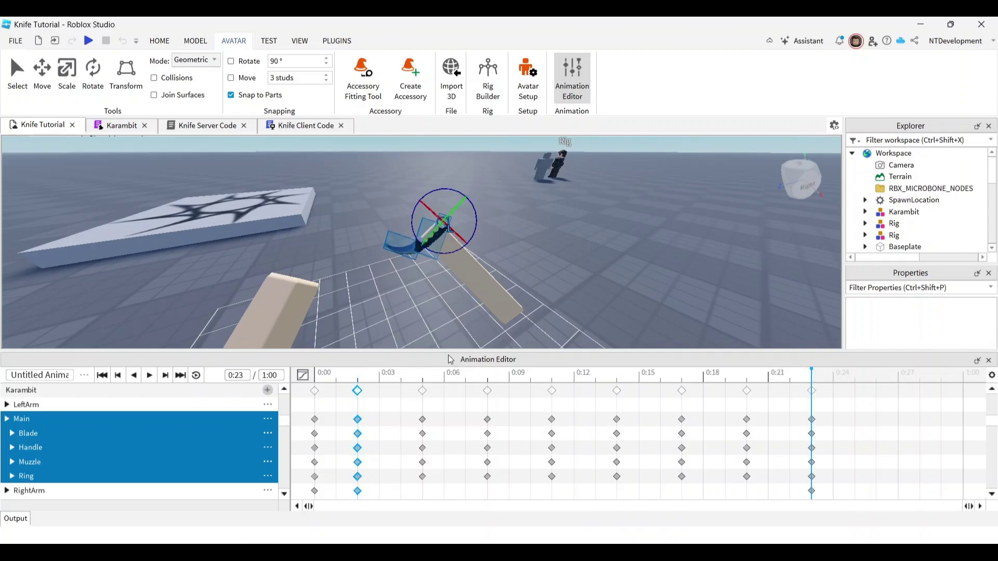
# Preview the animation and set the timeline length to 2:00.
pyautogui.click(148, 380)
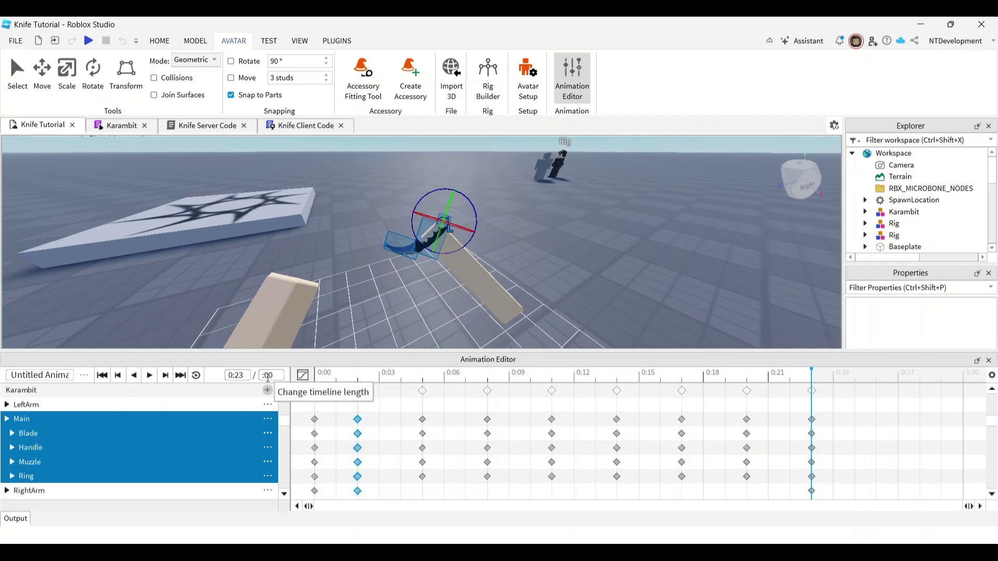
pyautogui.write('2')
pyautogui.press('Return')
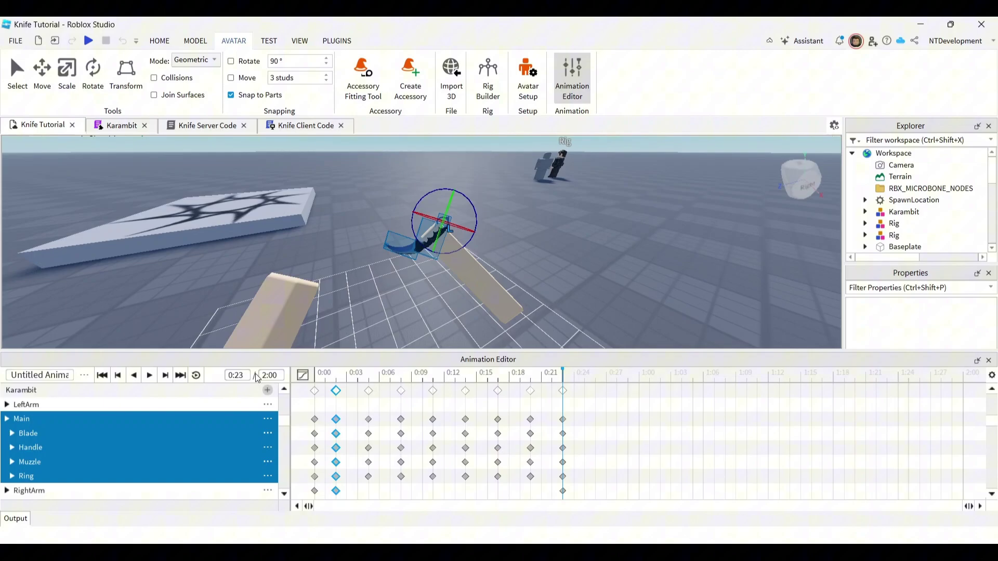
# Stretch all the keyframes in time so the last one falls at 1:19, and preview the slower animation.
pyautogui.moveTo(309, 398); pyautogui.dragTo(845, 454)
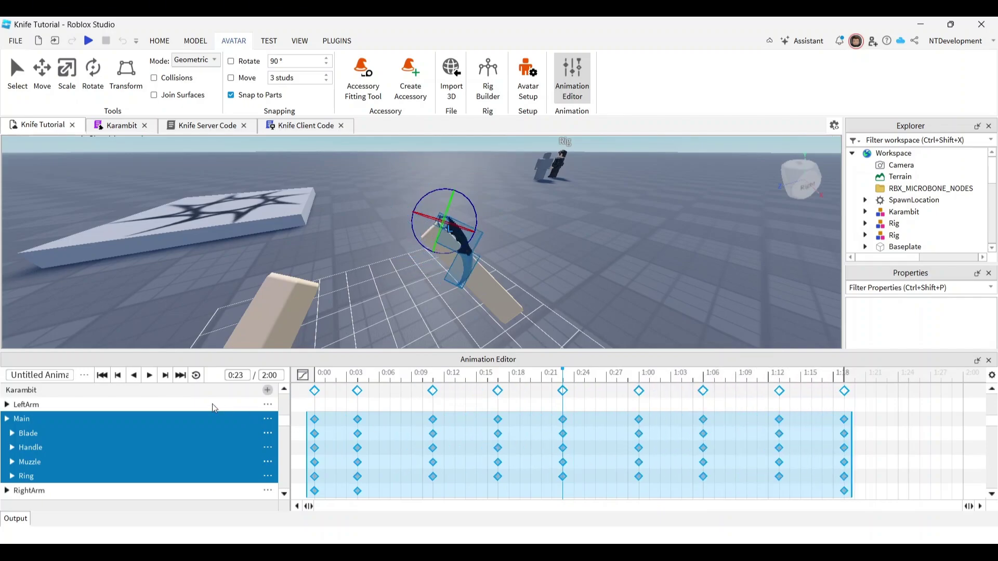
pyautogui.click(149, 376)
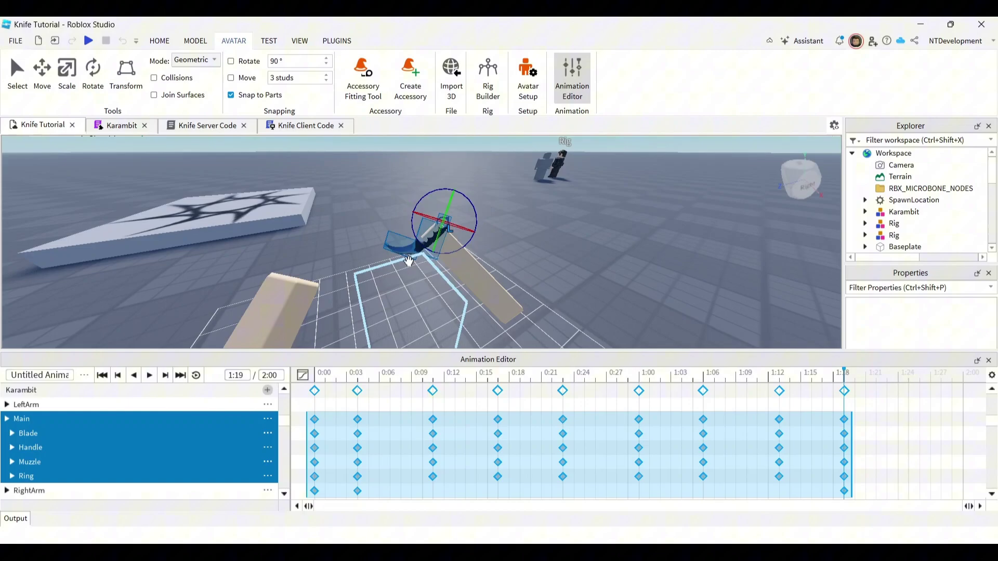
pyautogui.click(149, 375)
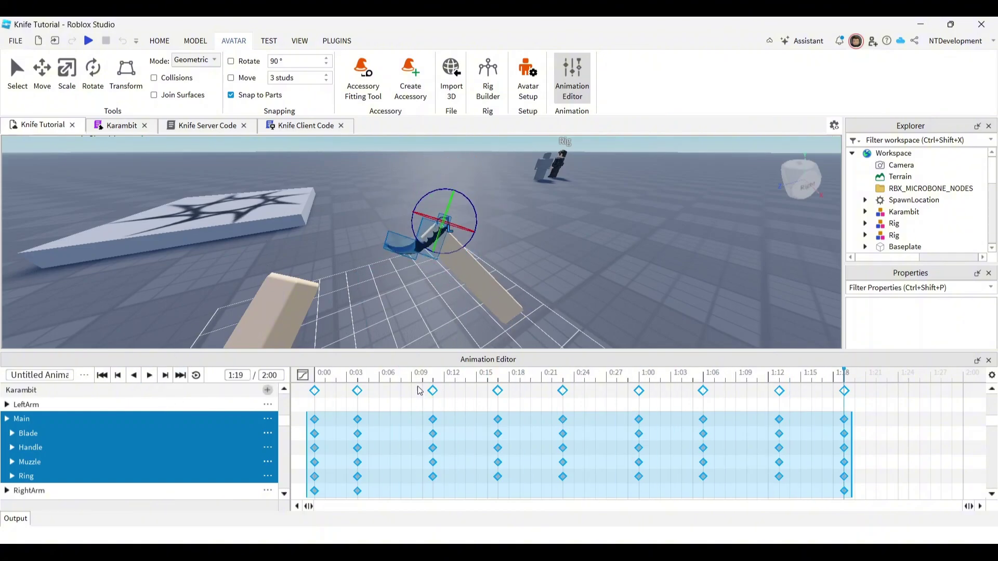
# Keyframe small rotations of RightArm at 0:11, 0:17 and 0:23 to accompany the knife's spin.
pyautogui.click(391, 375)
pyautogui.click(360, 379)
pyautogui.click(322, 381)
pyautogui.click(358, 378)
pyautogui.click(433, 378)
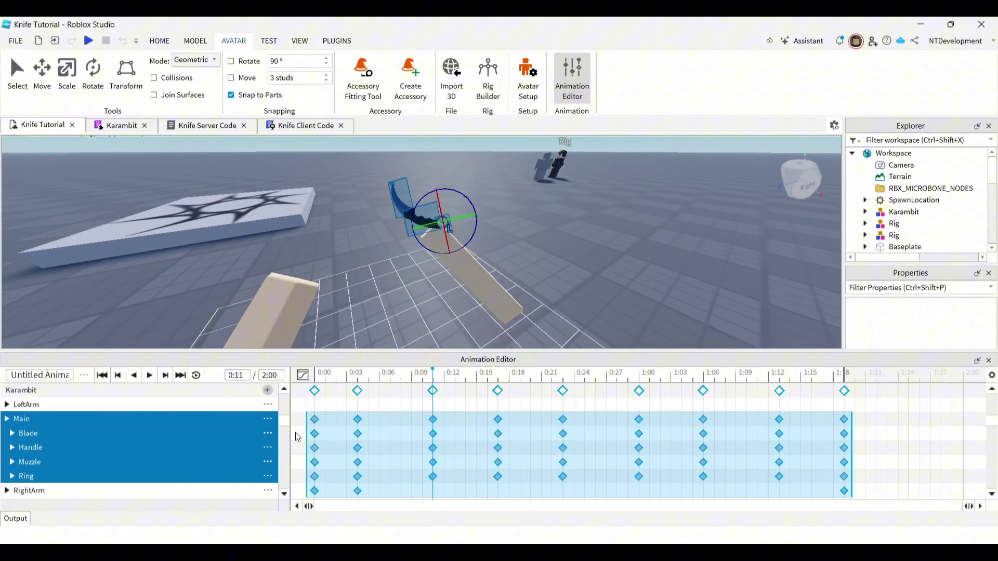
pyautogui.scroll(-1, 119, 440)
pyautogui.click(92, 477)
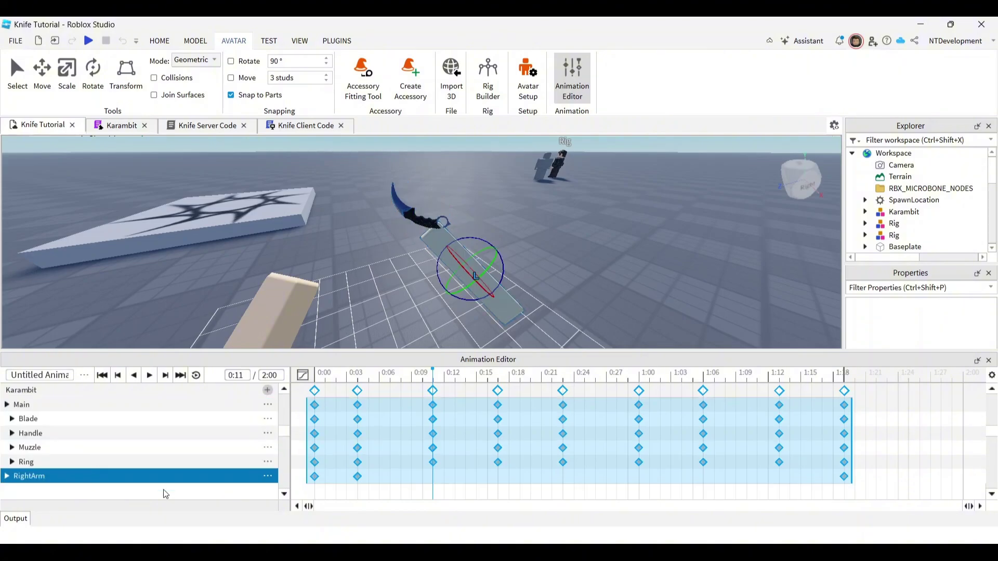
pyautogui.moveTo(472, 239); pyautogui.dragTo(472, 238)
pyautogui.click(500, 378)
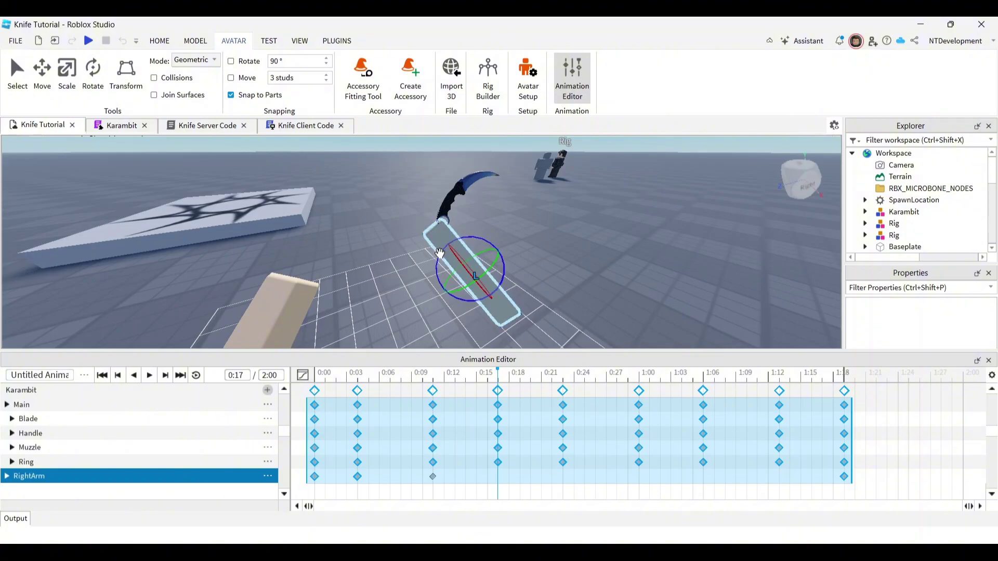
pyautogui.moveTo(438, 261)
pyautogui.mouseDown()
pyautogui.moveTo(430, 259)
pyautogui.moveTo(438, 262)
pyautogui.mouseUp()
pyautogui.click(563, 373)
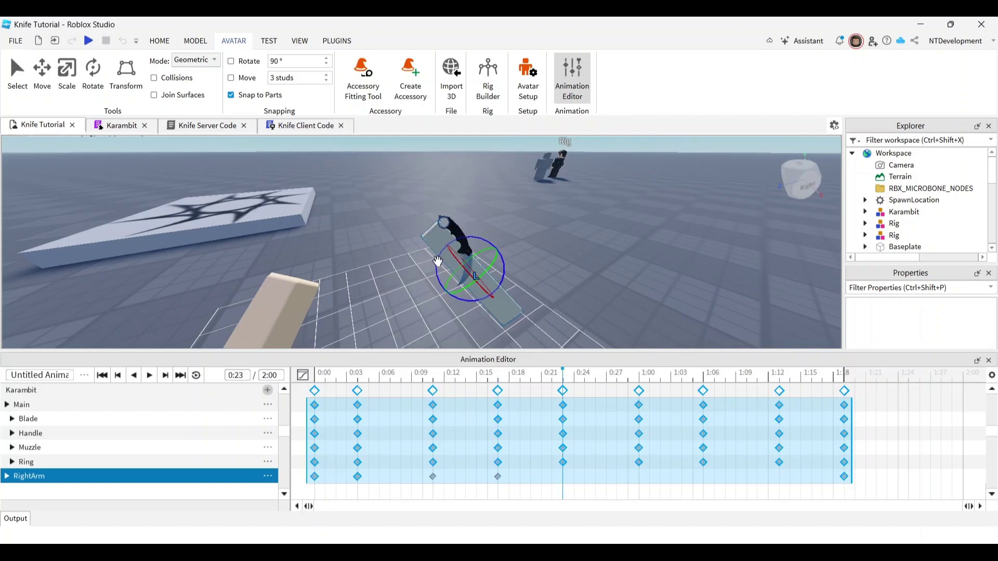
pyautogui.moveTo(439, 260); pyautogui.dragTo(437, 263)
# Keyframe small rotations of RightArm at 1:00, 1:06 and 1:13 for the second spin.
pyautogui.click(641, 377)
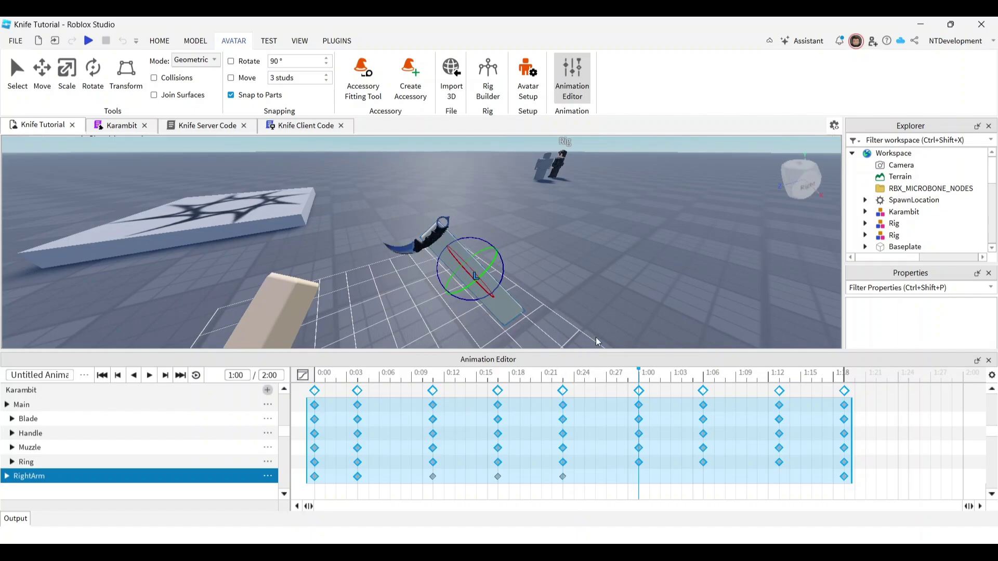
pyautogui.moveTo(468, 238); pyautogui.dragTo(469, 230)
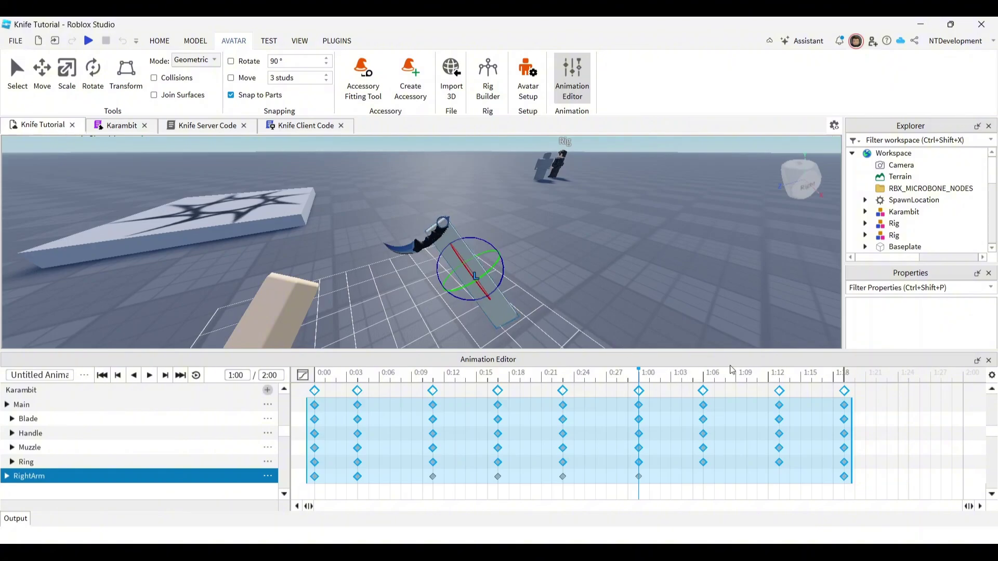
pyautogui.click(705, 376)
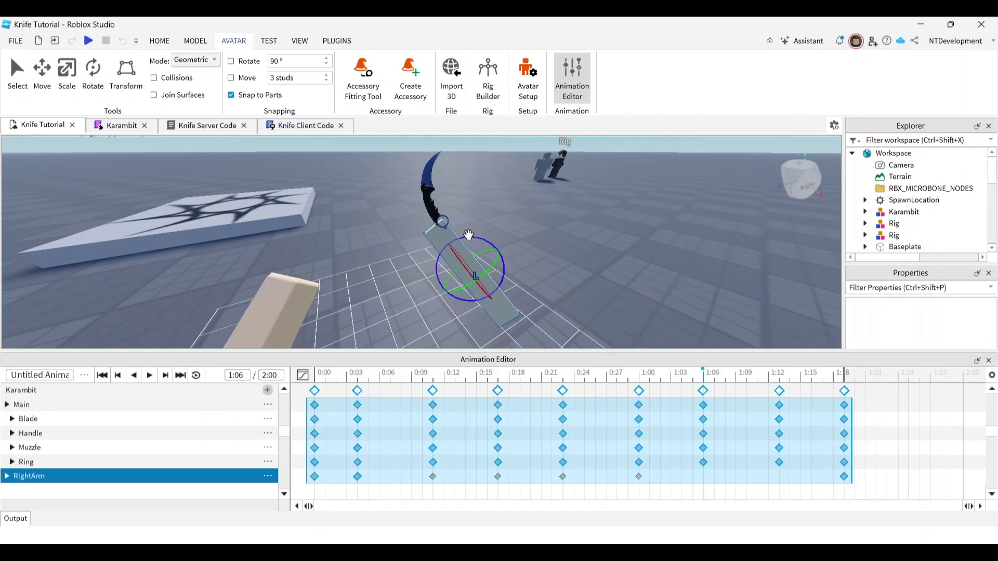
pyautogui.moveTo(469, 235); pyautogui.dragTo(468, 234)
pyautogui.click(774, 376)
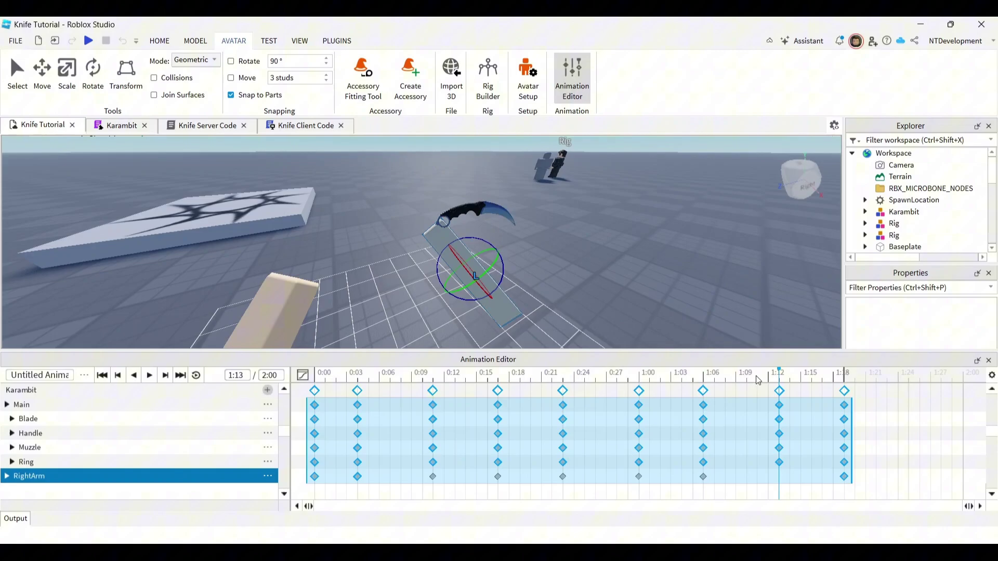
pyautogui.moveTo(438, 253); pyautogui.dragTo(434, 257)
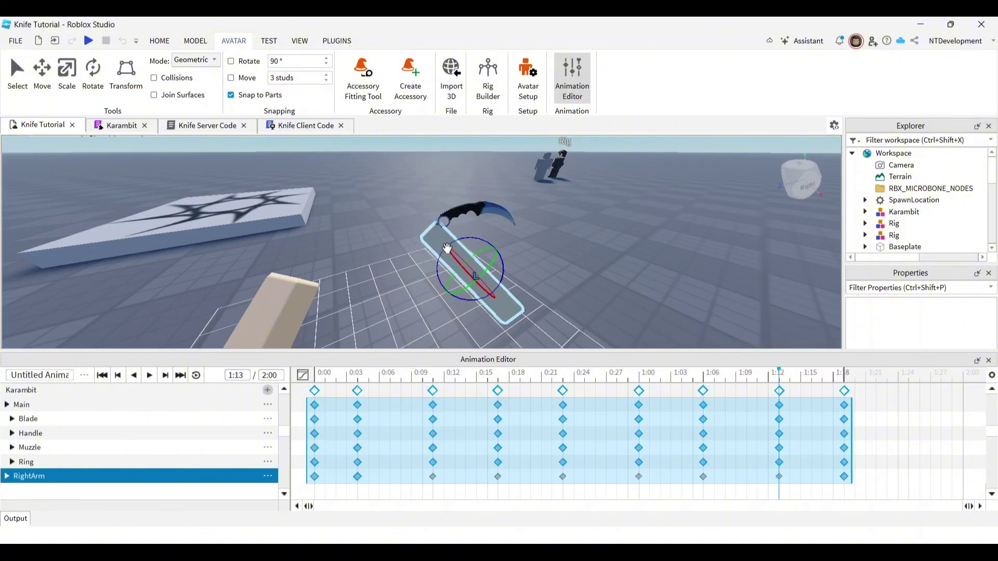
# Preview the animation with the added arm movement.
pyautogui.click(847, 376)
pyautogui.click(151, 376)
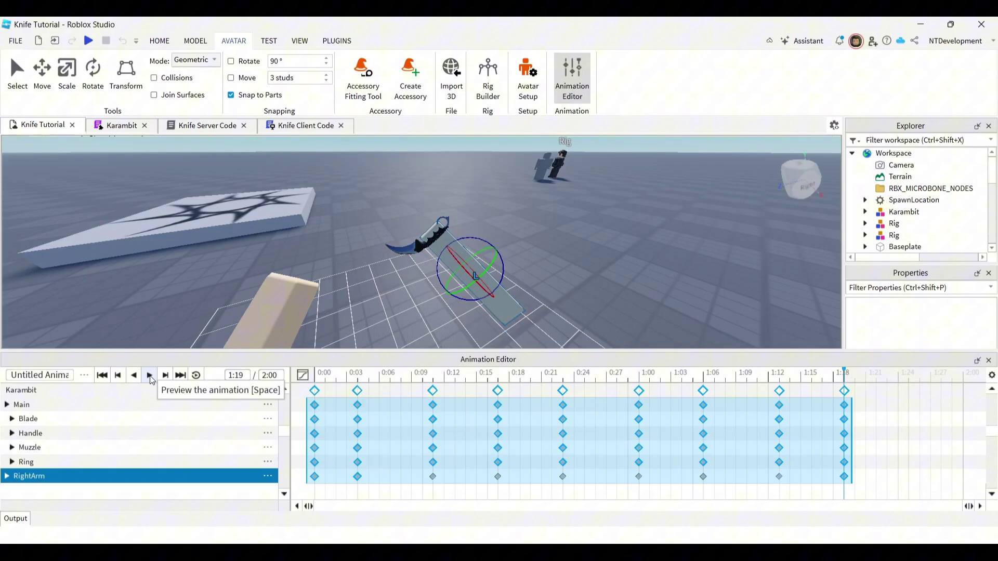
pyautogui.click(150, 376)
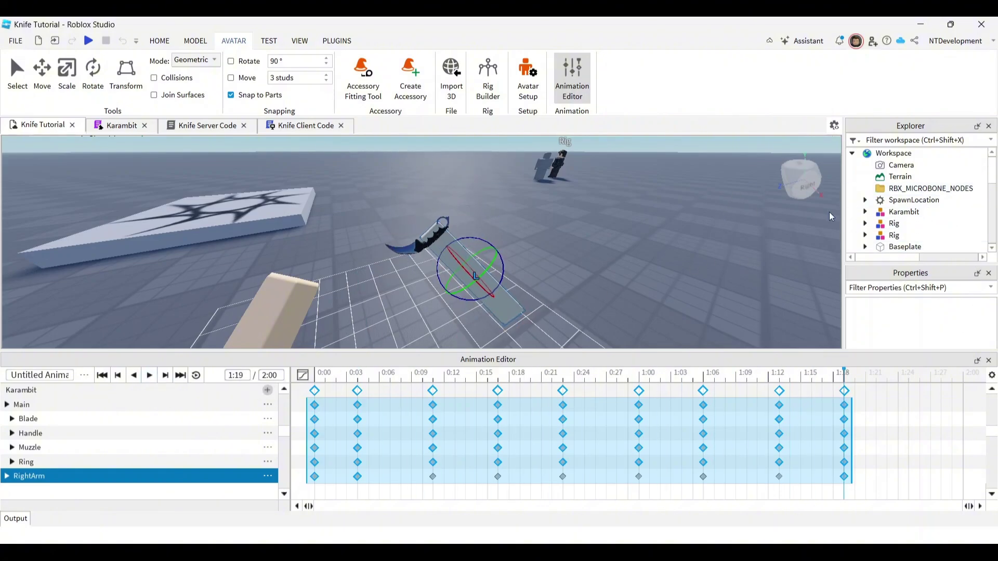
# Lock the camera to the Karambit's FakeCamera, enlarge the viewport and preview the animation in first person.
pyautogui.click(332, 40)
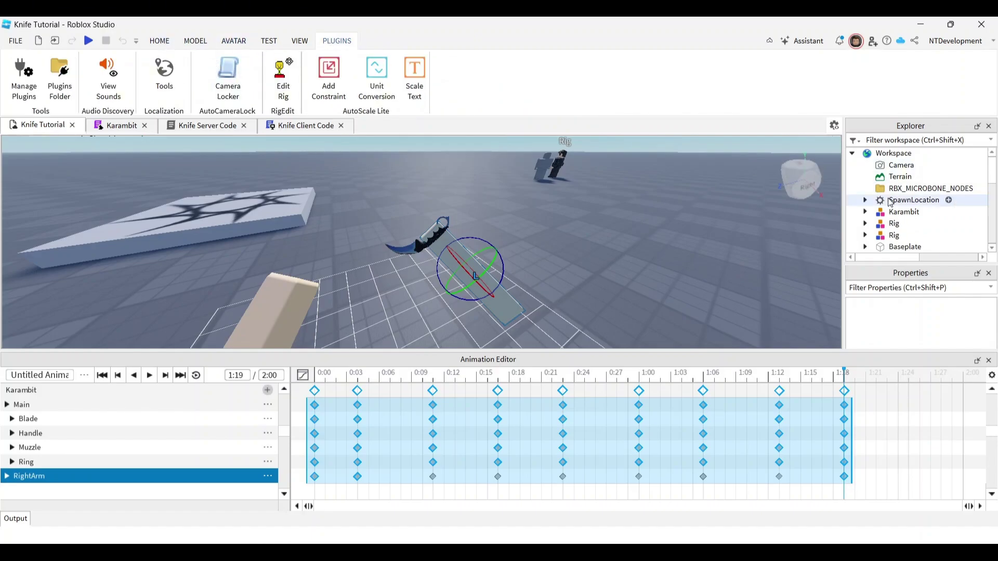
pyautogui.scroll(-3, 886, 218)
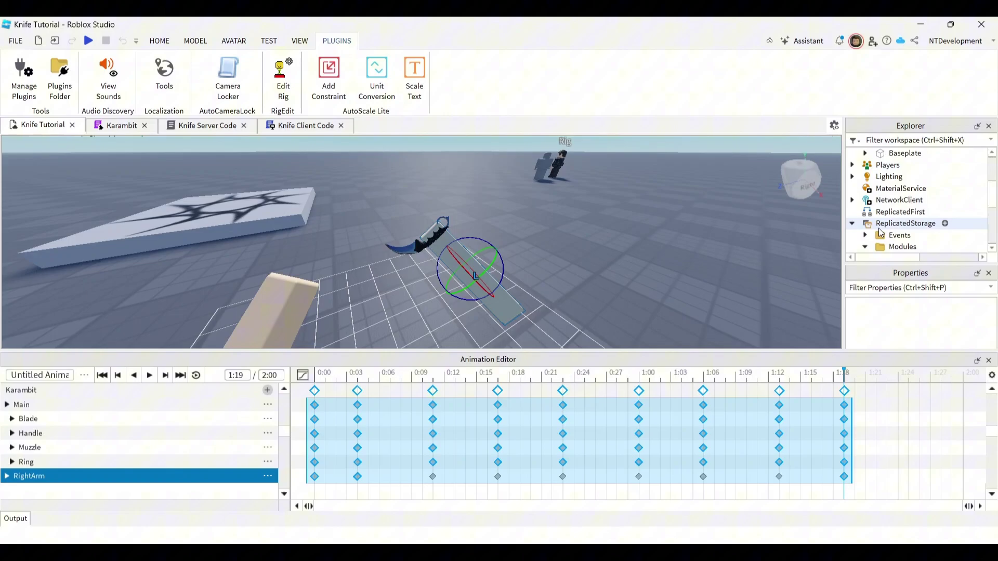
pyautogui.scroll(-1, 882, 231)
pyautogui.scroll(3, 886, 219)
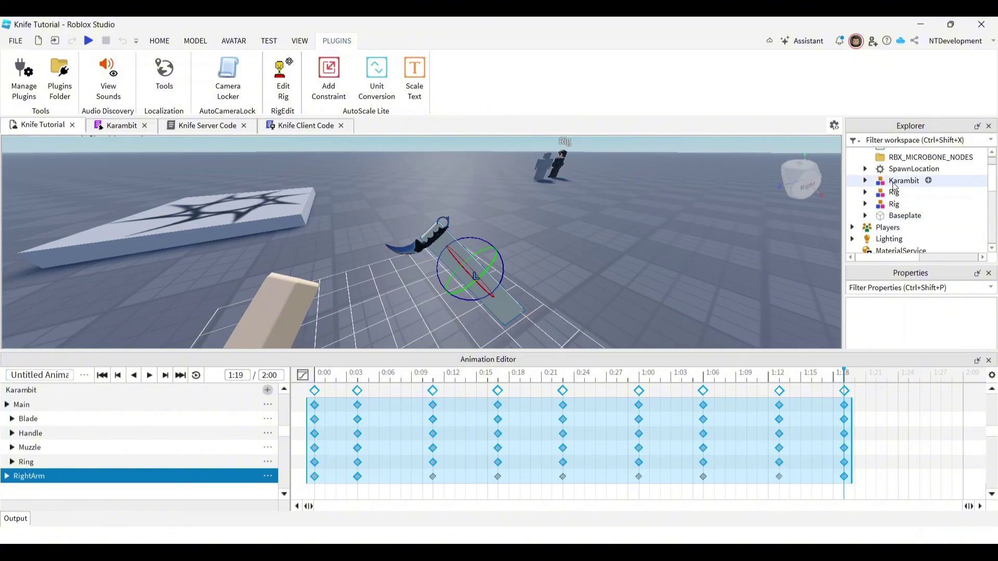
pyautogui.click(867, 182)
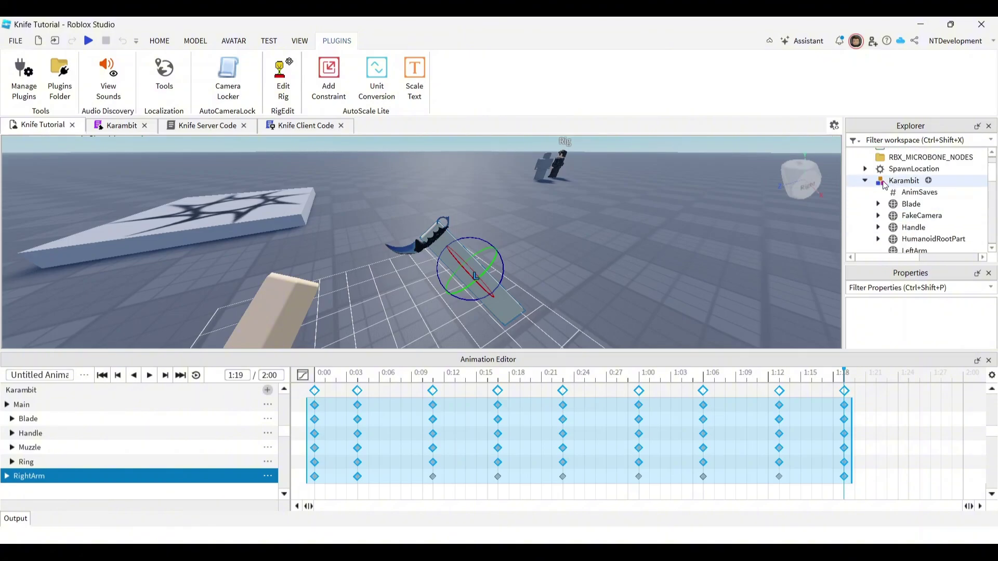
pyautogui.click(922, 216)
pyautogui.click(228, 78)
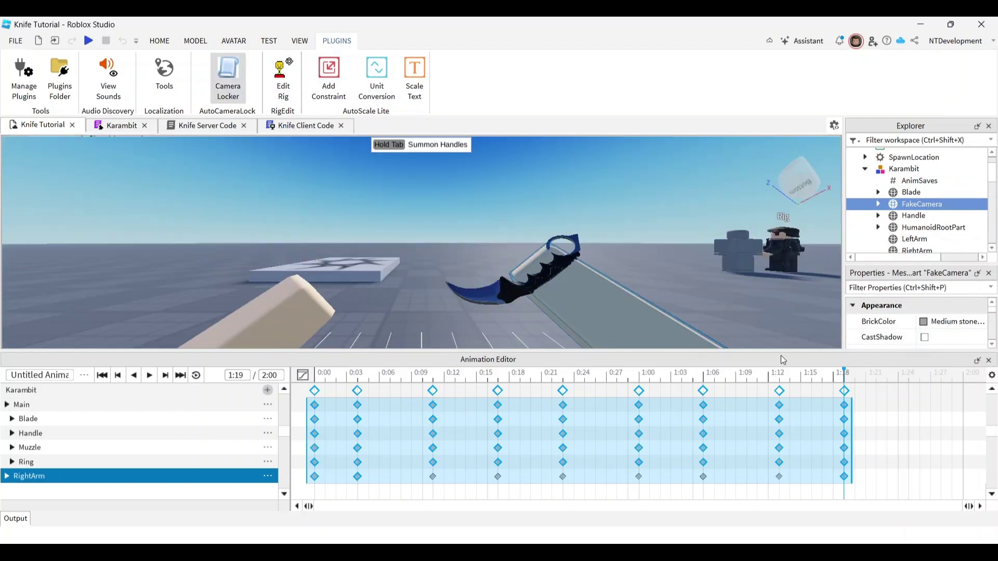
pyautogui.moveTo(777, 352); pyautogui.dragTo(777, 402)
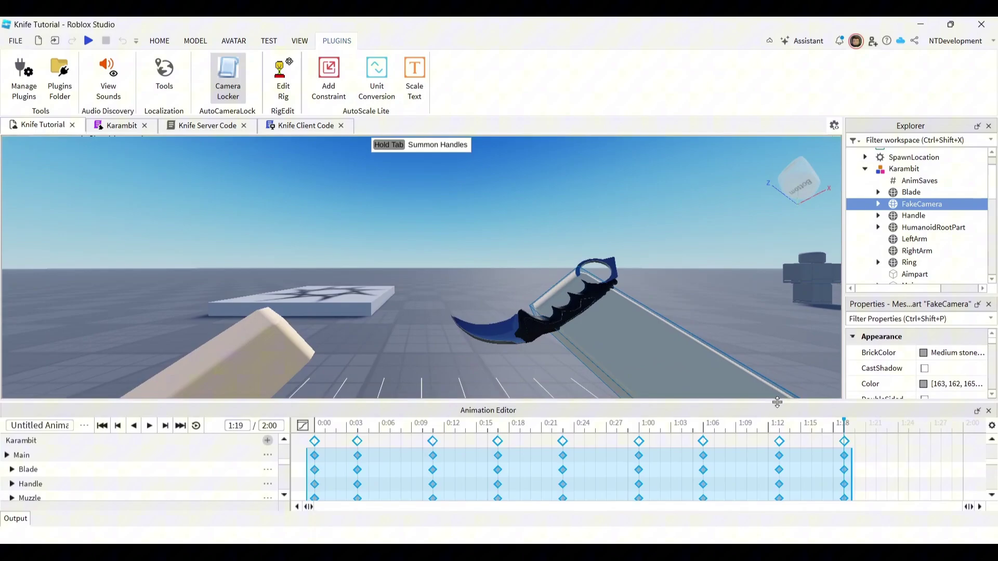
pyautogui.click(150, 426)
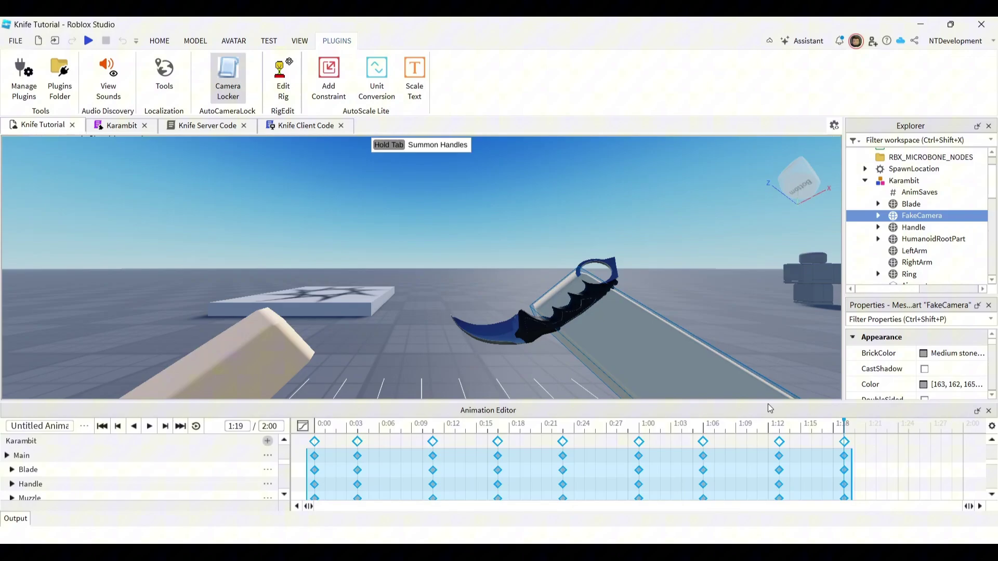
# Release the Camera Locker and return to a free view of the right arm and knife.
pyautogui.moveTo(768, 404); pyautogui.dragTo(766, 419)
pyautogui.click(478, 308)
pyautogui.click(228, 86)
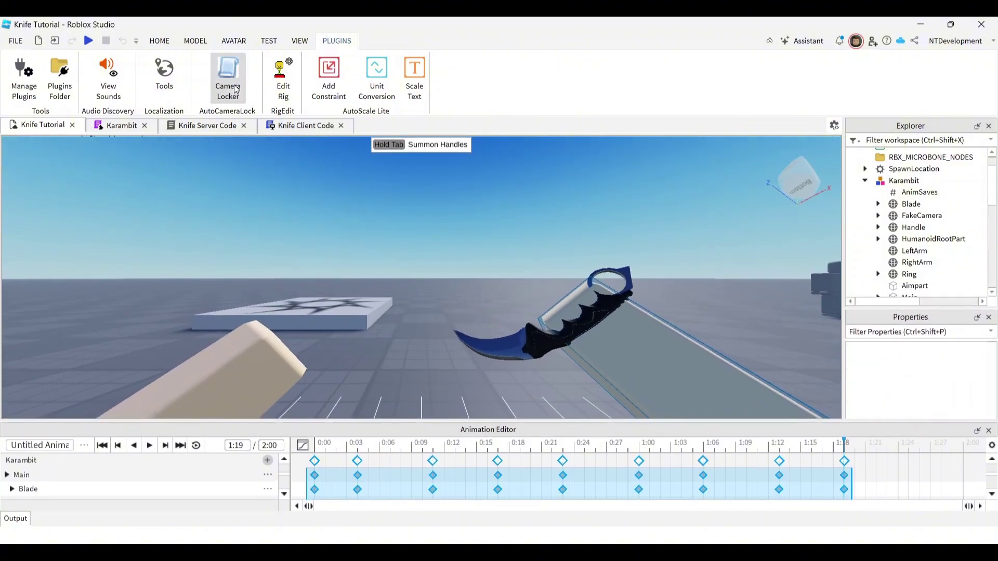
pyautogui.moveTo(535, 295); pyautogui.dragTo(531, 293, button='right')
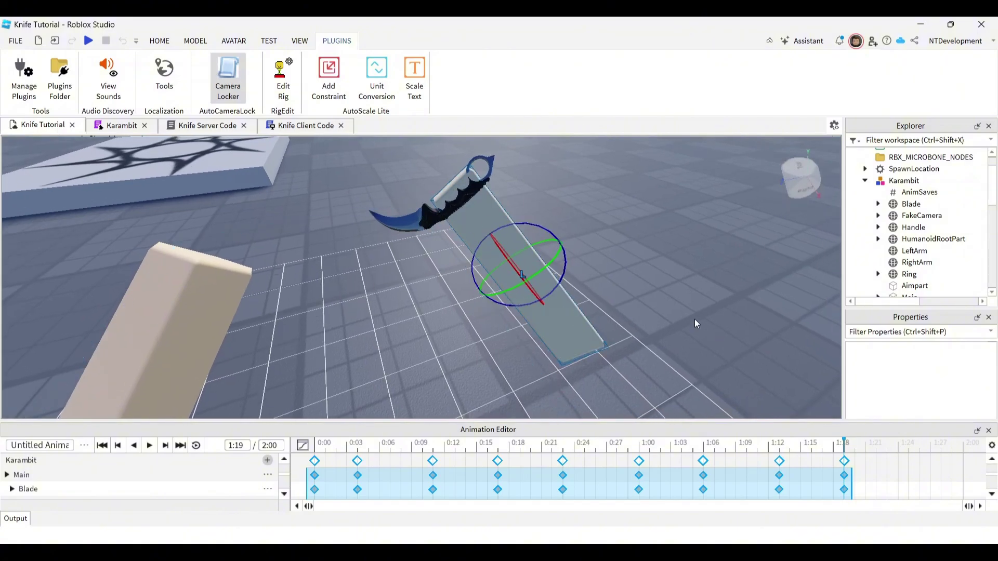
# At 1:24, select Main with its knife parts and RightArm, and keyframe a rotation that swings the arm inward.
pyautogui.click(892, 452)
pyautogui.click(898, 449)
pyautogui.moveTo(274, 420); pyautogui.dragTo(283, 367)
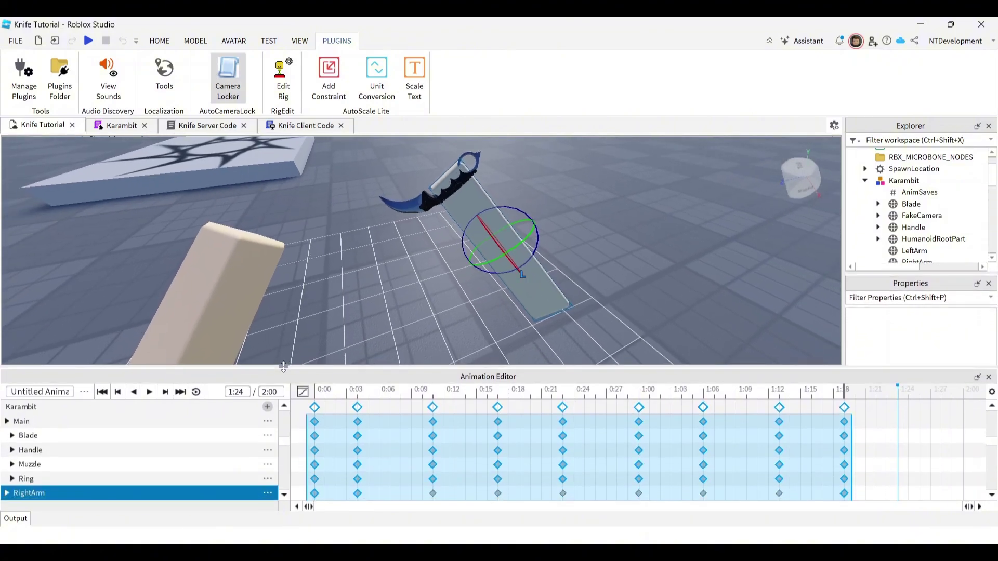
pyautogui.click(73, 422)
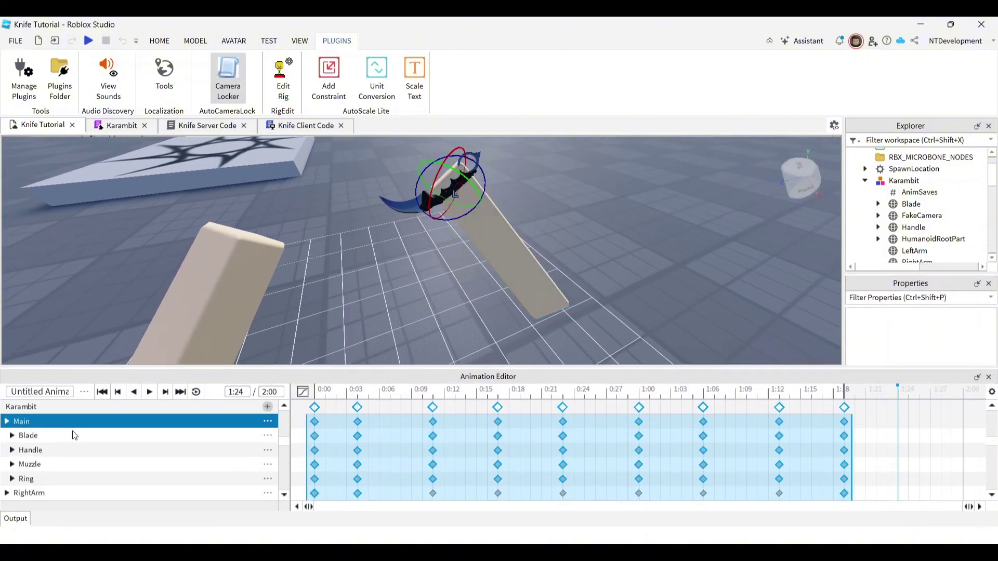
pyautogui.keyDown('shift'); pyautogui.click(66, 494); pyautogui.keyUp('shift')
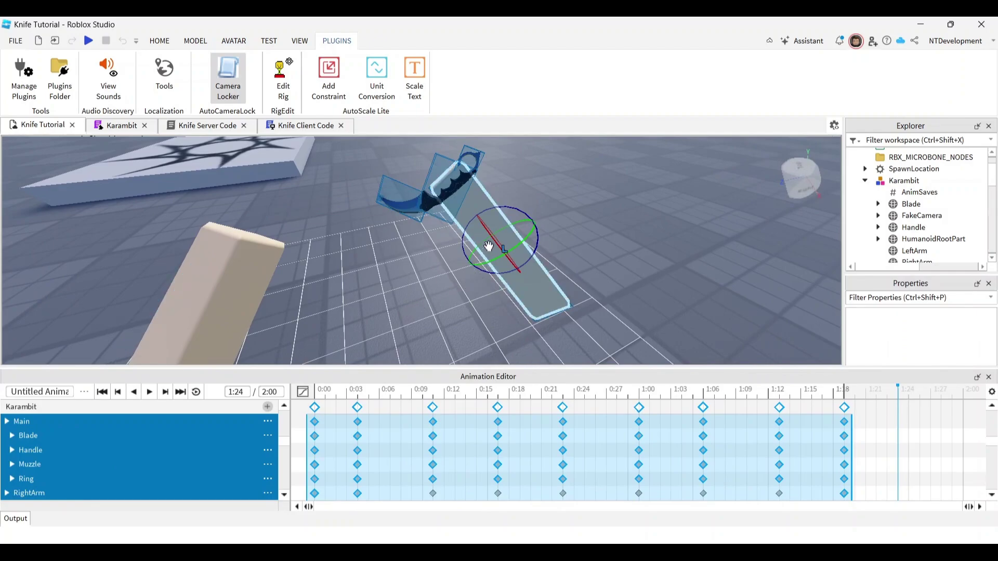
pyautogui.moveTo(488, 233); pyautogui.dragTo(493, 238)
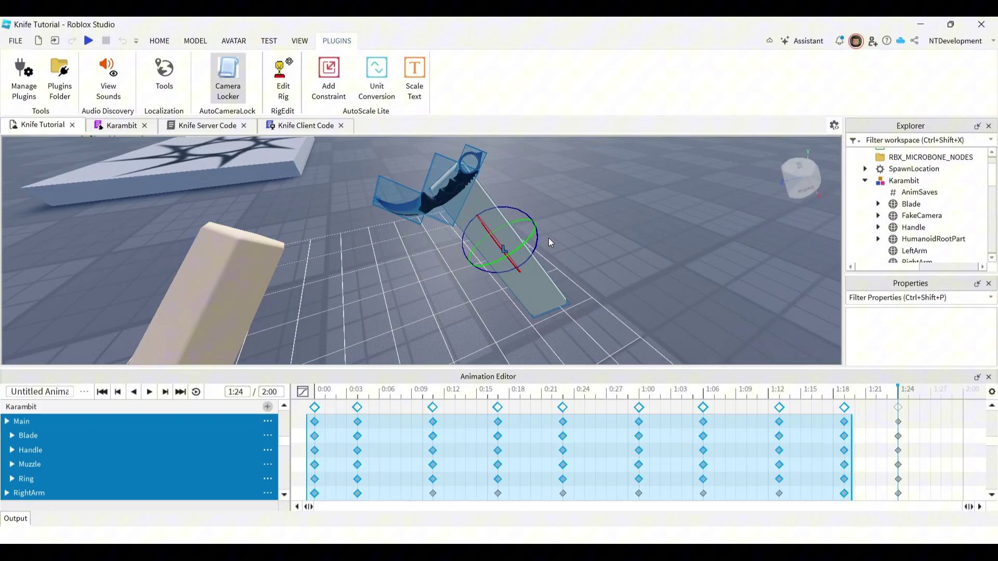
pyautogui.moveTo(548, 238); pyautogui.dragTo(548, 238, button='right')
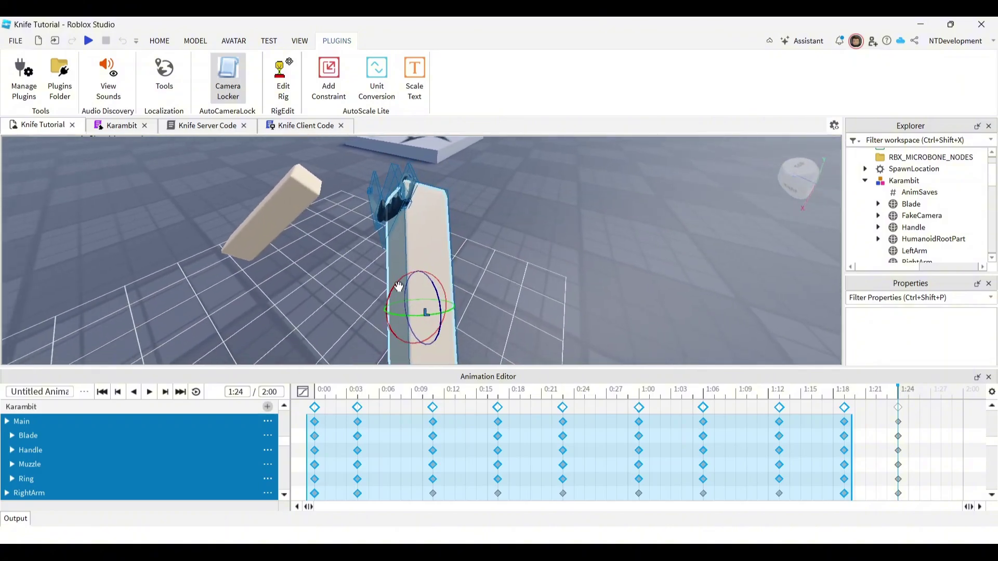
pyautogui.moveTo(397, 285); pyautogui.dragTo(389, 298)
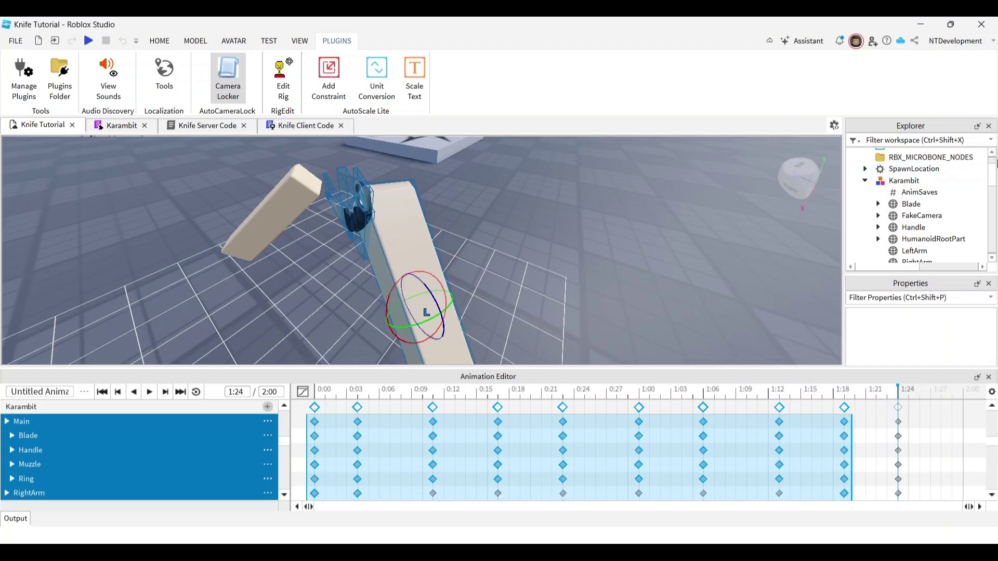
# Lock the camera to FakeCamera and compare the first-person poses at 1:19 and 1:24.
pyautogui.click(914, 220)
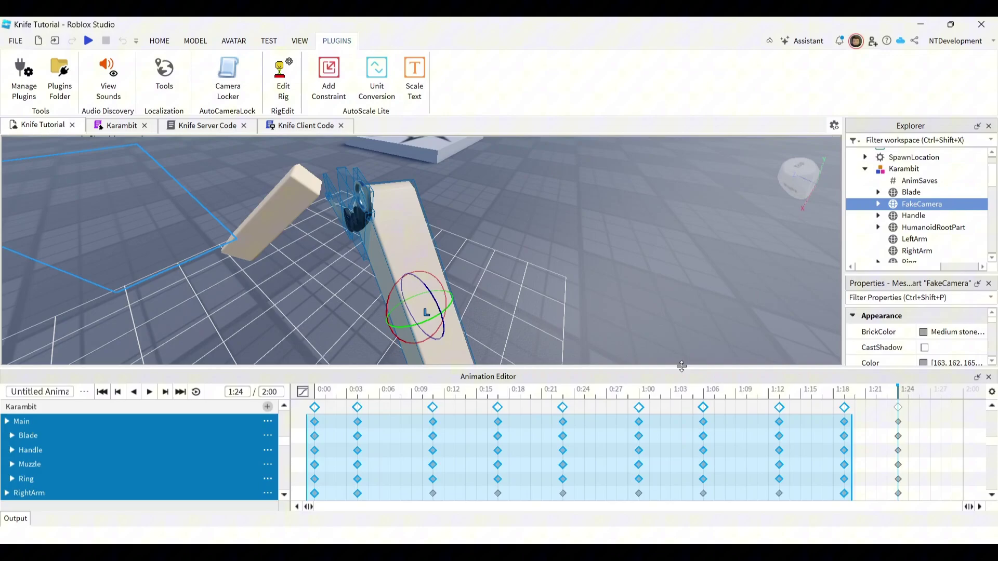
pyautogui.moveTo(682, 366); pyautogui.dragTo(682, 409)
pyautogui.click(227, 77)
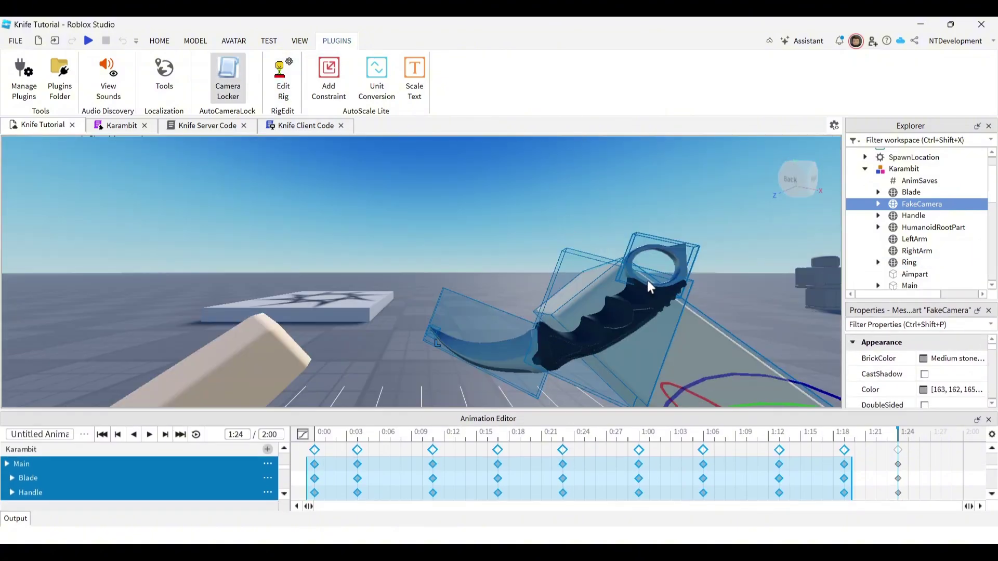
pyautogui.click(845, 435)
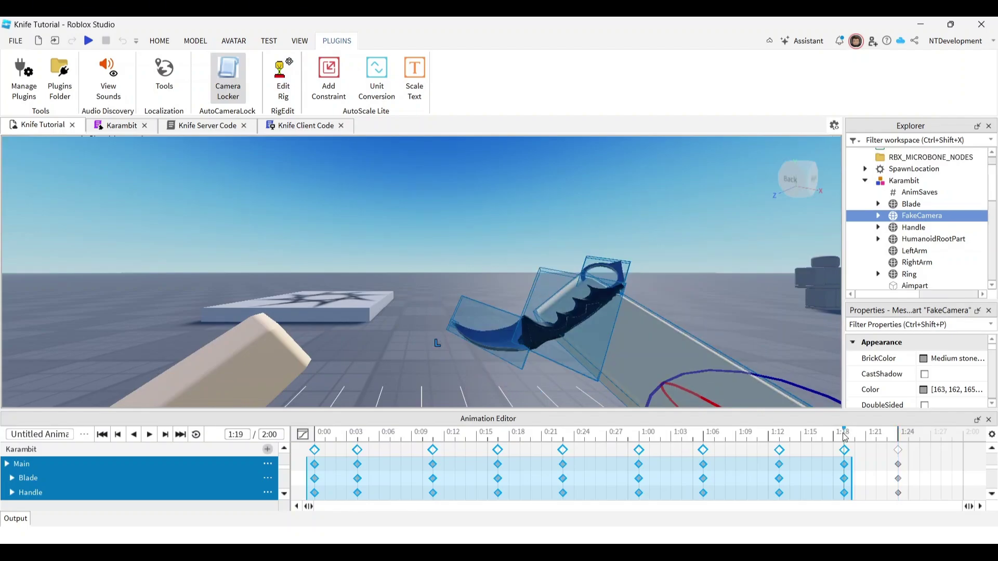
pyautogui.click(902, 439)
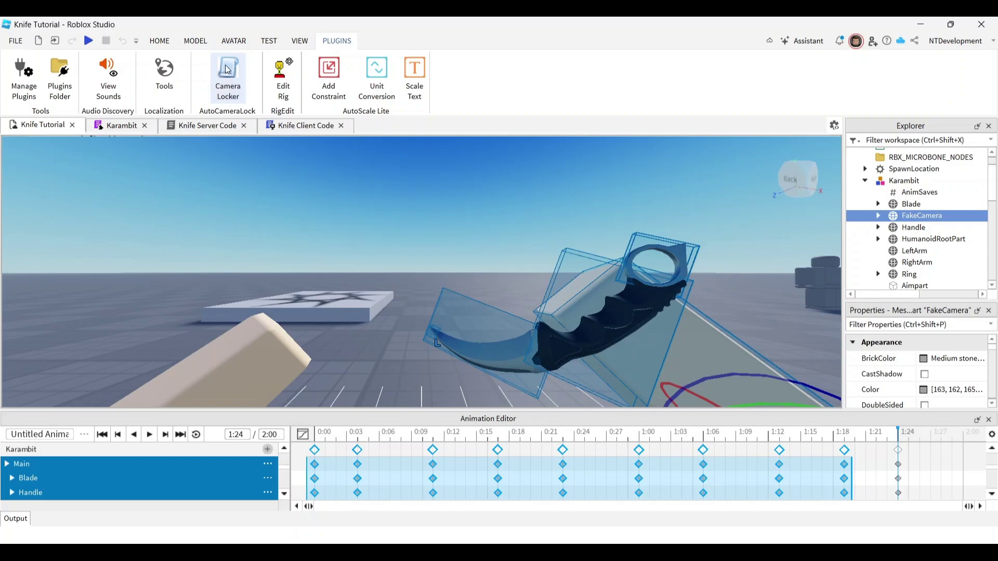
# Release the camera lock and set the timeline length to 3:00.
pyautogui.click(199, 166)
pyautogui.click(227, 78)
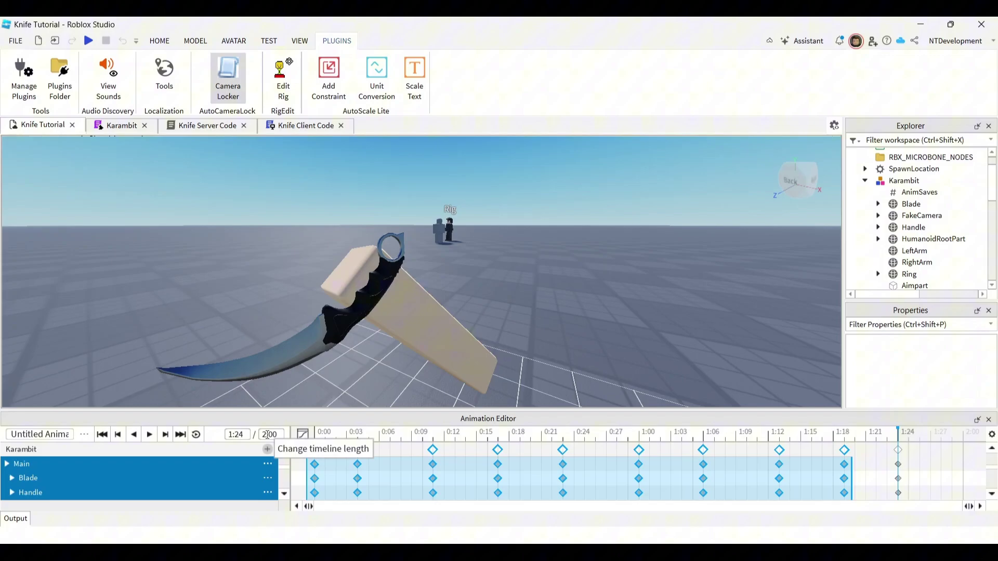
pyautogui.press('Return')
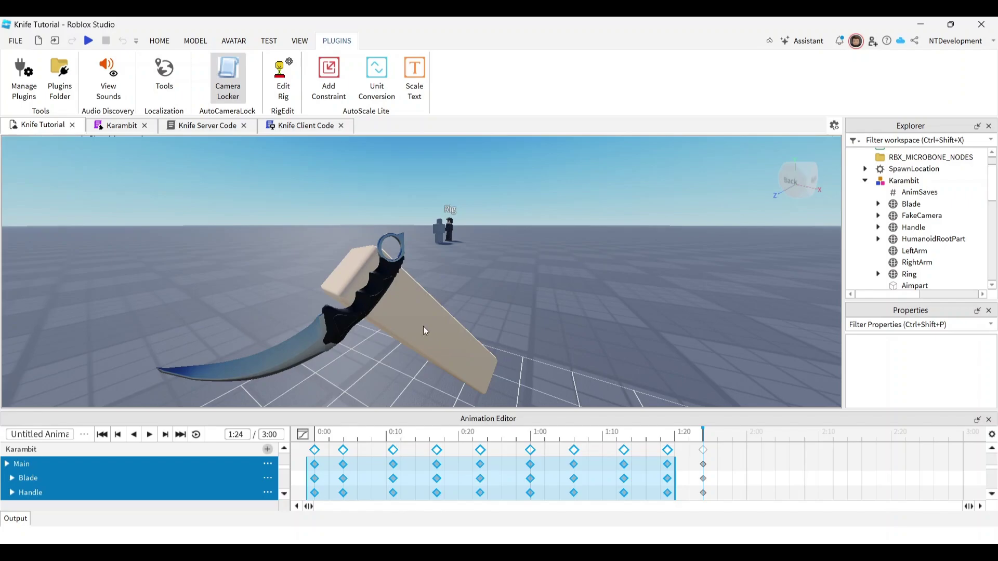
# Play the animation from a free view showing both arms and place the playhead at 2:05.
pyautogui.press('d')
pyautogui.moveTo(455, 285); pyautogui.dragTo(454, 285, button='right')
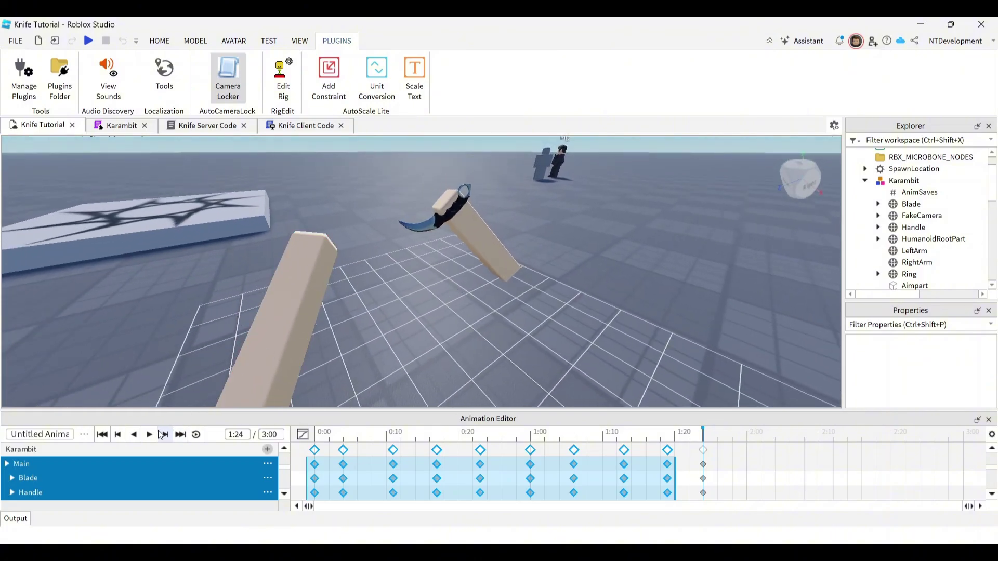
pyautogui.press('space')
pyautogui.click(761, 434)
pyautogui.click(702, 435)
pyautogui.click(747, 435)
pyautogui.click(819, 444)
pyautogui.click(747, 438)
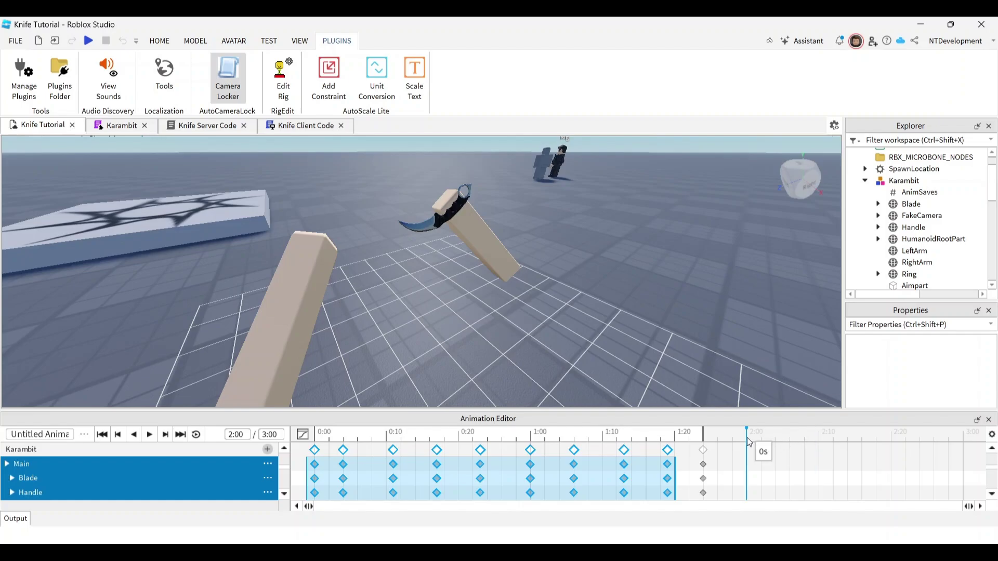
pyautogui.click(783, 438)
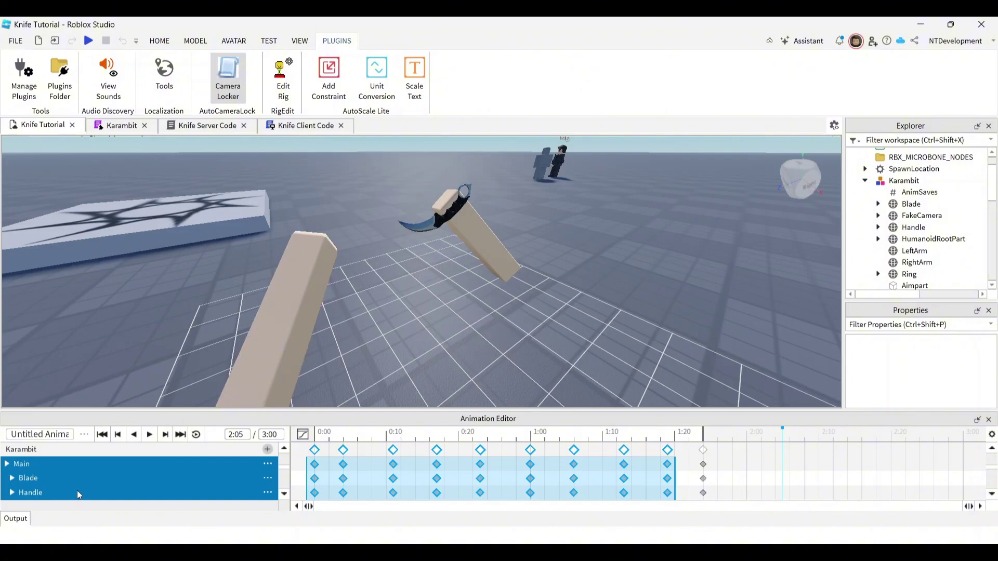
# At 2:05, keyframe a slight rotation of RightArm together with Main and its knife parts, and preview the movement from 1:24.
pyautogui.click(74, 464)
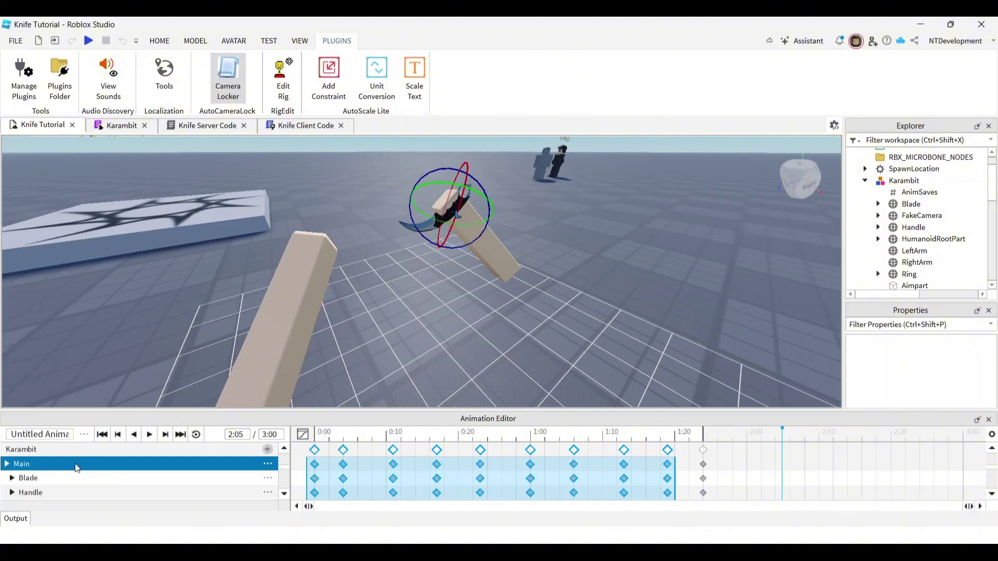
pyautogui.scroll(-3, 75, 468)
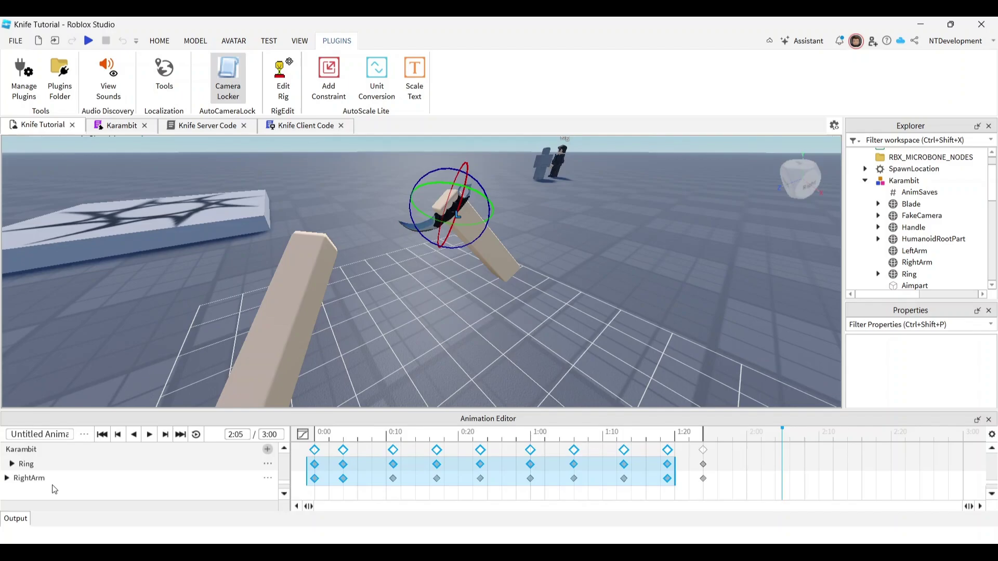
pyautogui.keyDown('shift'); pyautogui.click(53, 479); pyautogui.keyUp('shift')
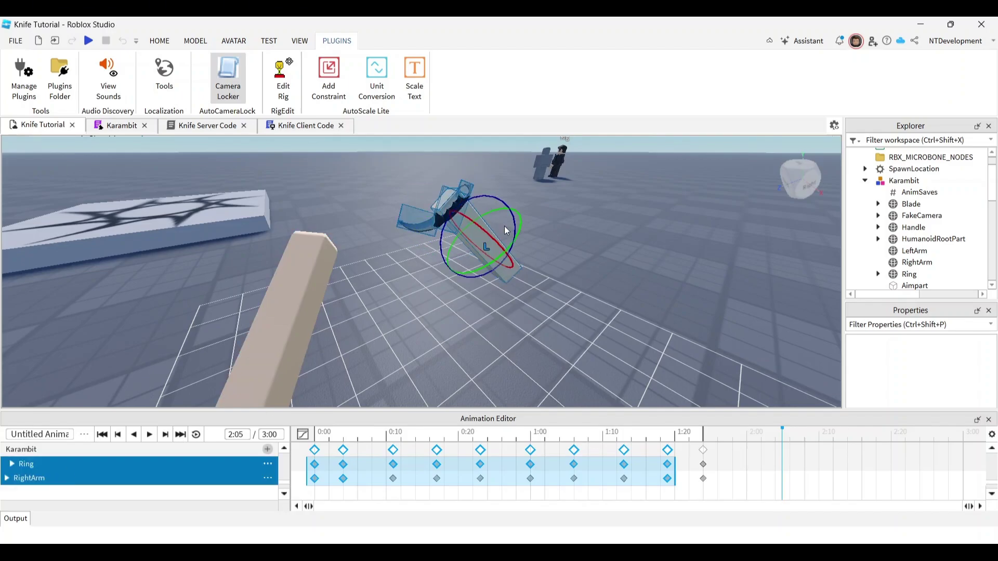
pyautogui.moveTo(579, 239); pyautogui.dragTo(581, 244, button='right')
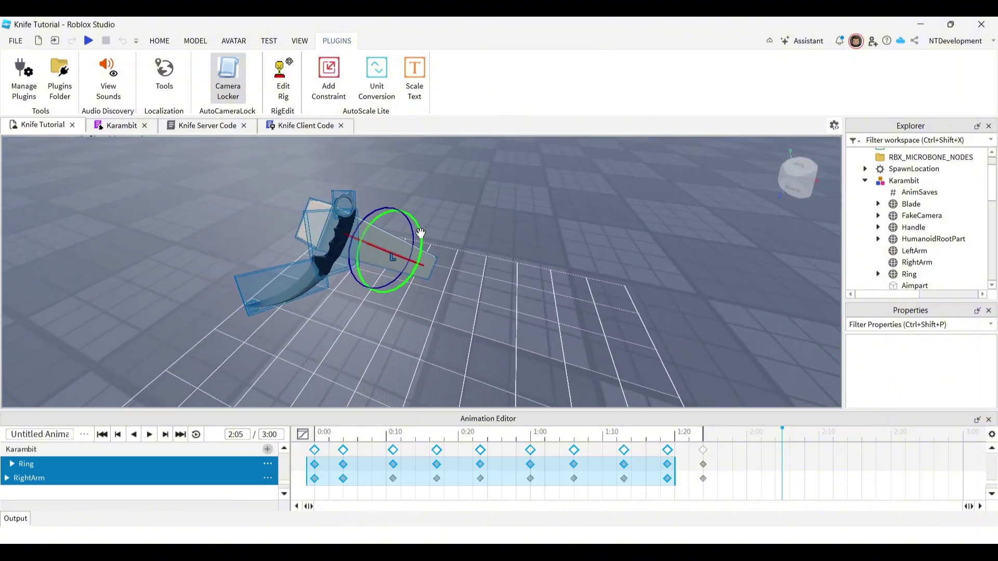
pyautogui.moveTo(421, 233); pyautogui.dragTo(422, 212)
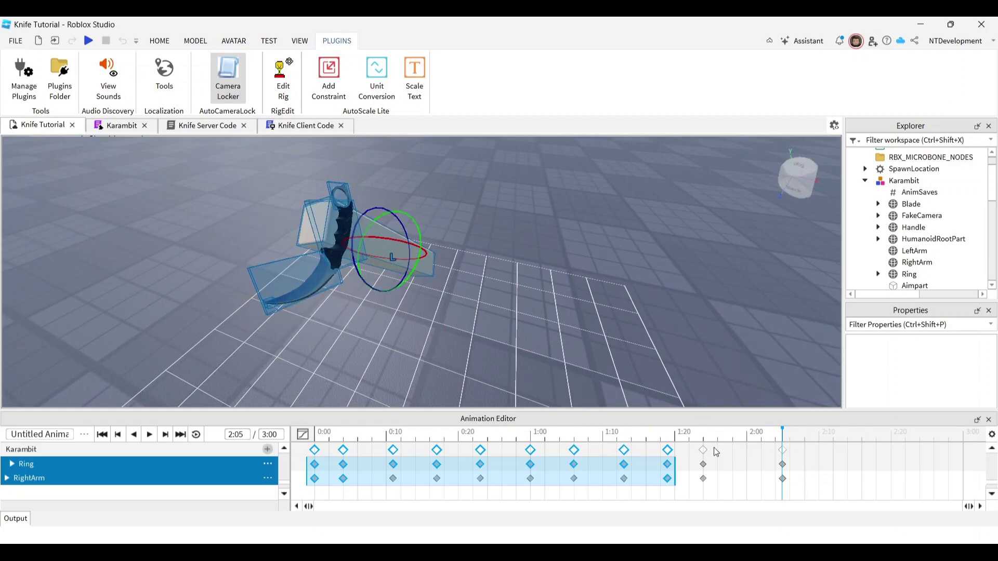
pyautogui.click(700, 435)
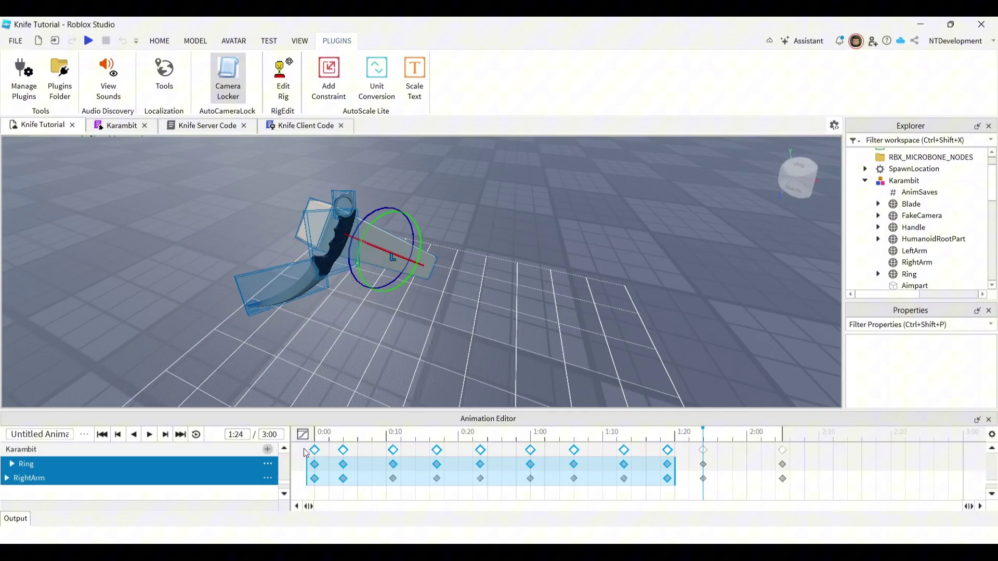
pyautogui.click(150, 435)
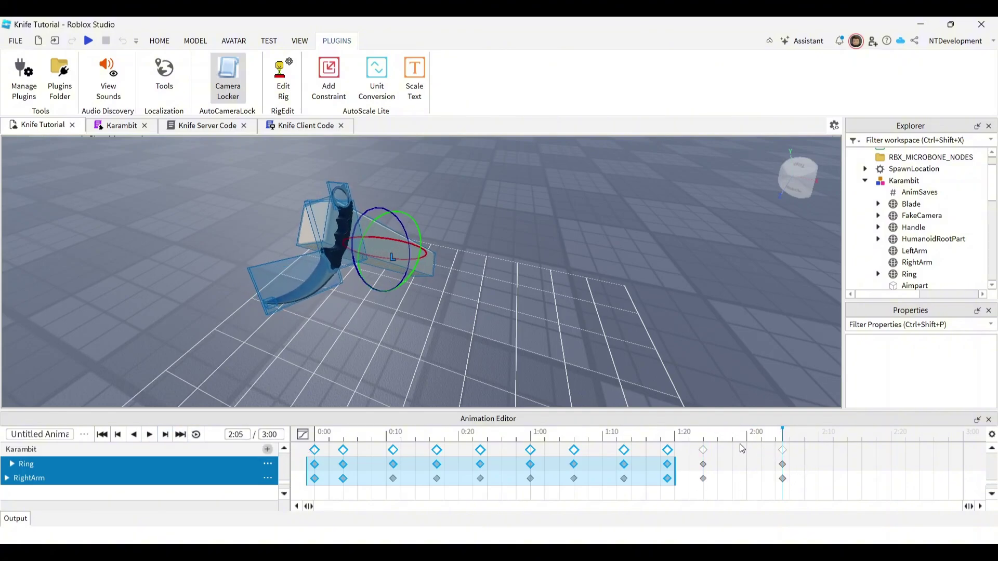
# Move the 2:05 keyframes to 2:24 to slow the arm turn, and preview the animation from 0:00.
pyautogui.moveTo(699, 448); pyautogui.dragTo(869, 472)
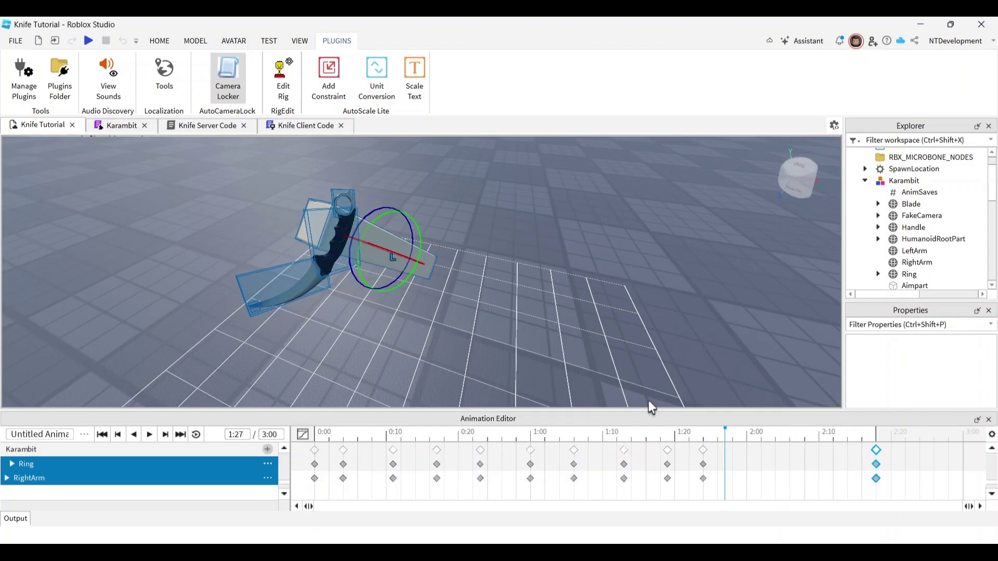
pyautogui.click(154, 436)
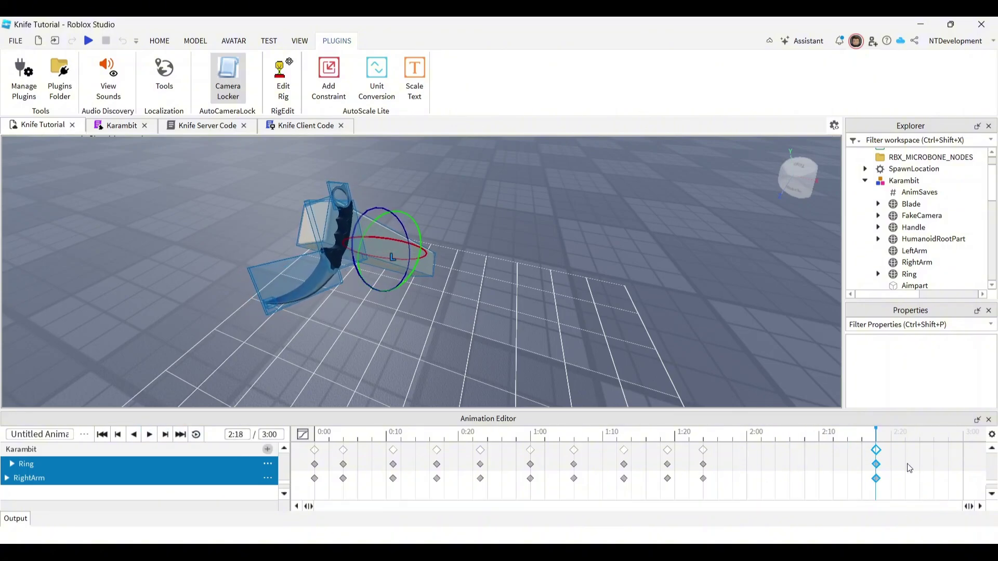
pyautogui.click(884, 456)
pyautogui.moveTo(878, 451); pyautogui.dragTo(918, 453)
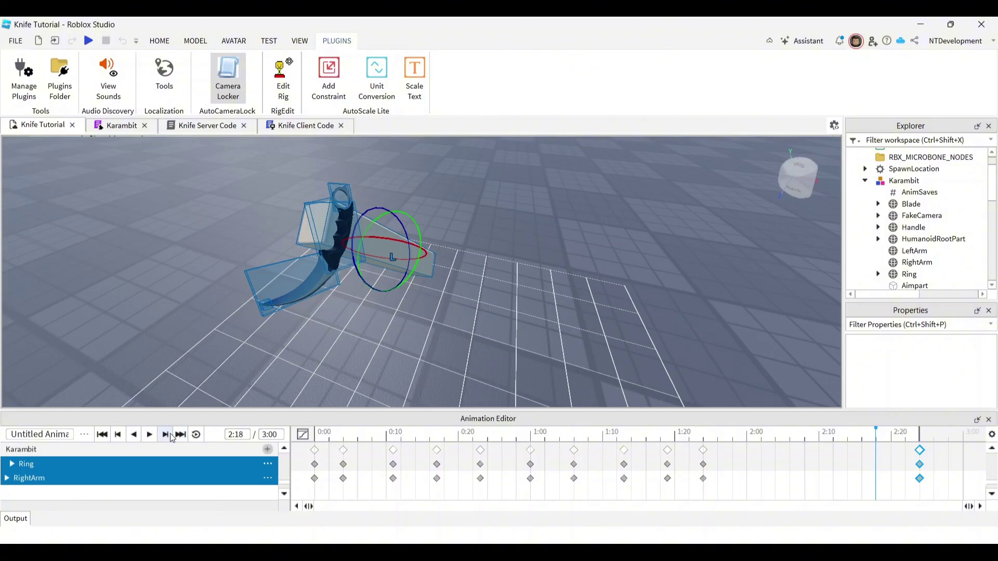
pyautogui.click(318, 441)
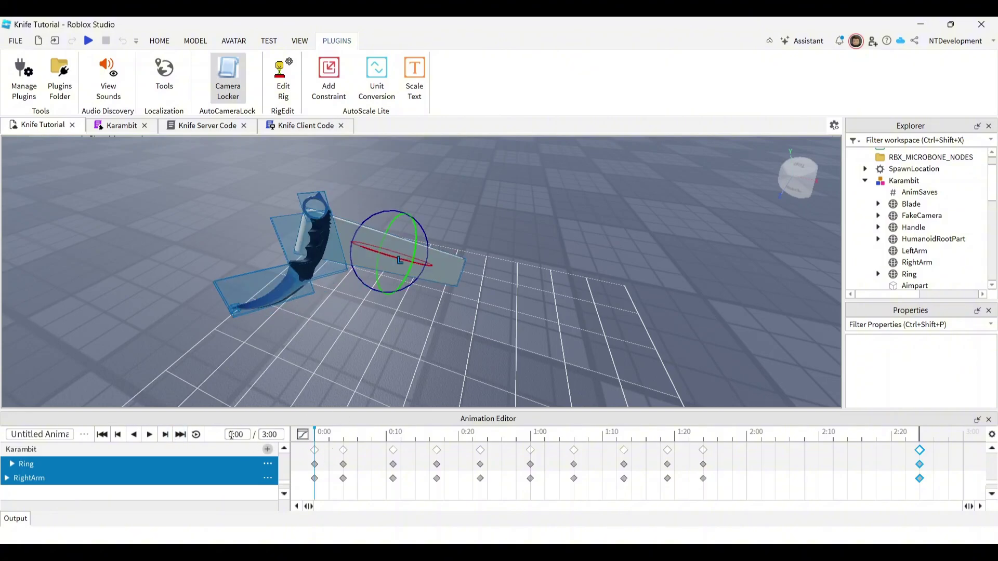
pyautogui.click(151, 438)
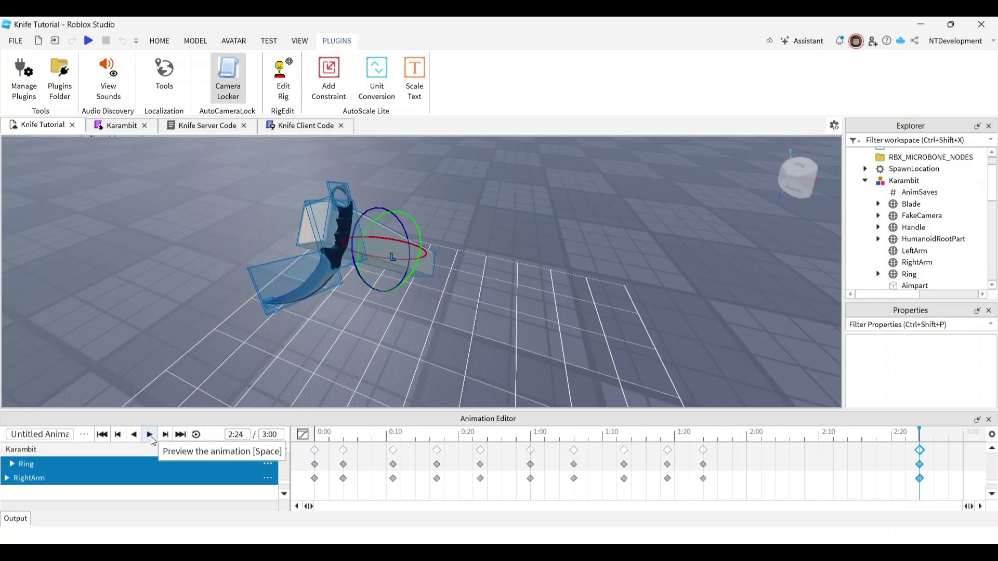
# Copy the starting-pose keyframes from 0:00, paste them at 3:00, and play the animation.
pyautogui.click(961, 445)
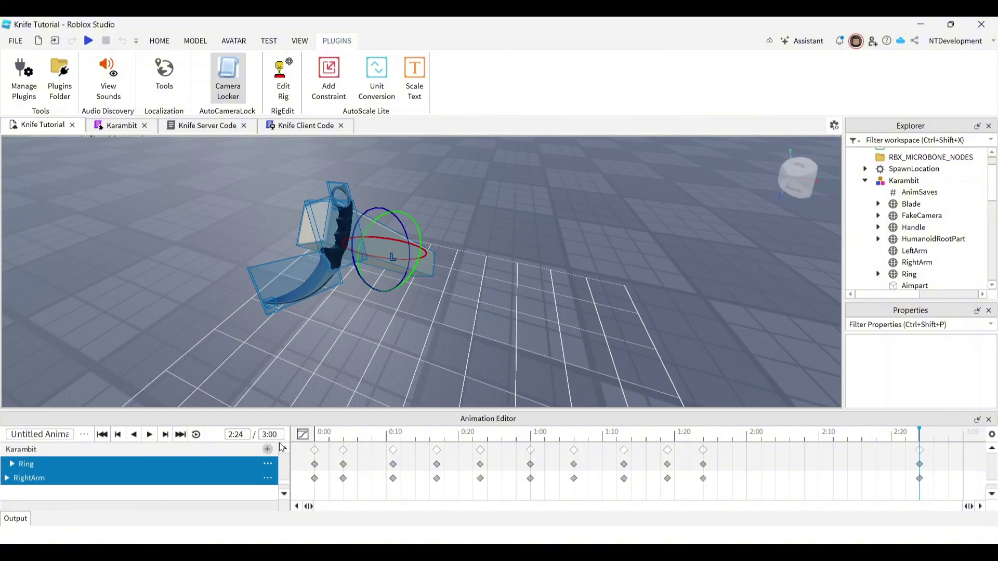
pyautogui.click(317, 438)
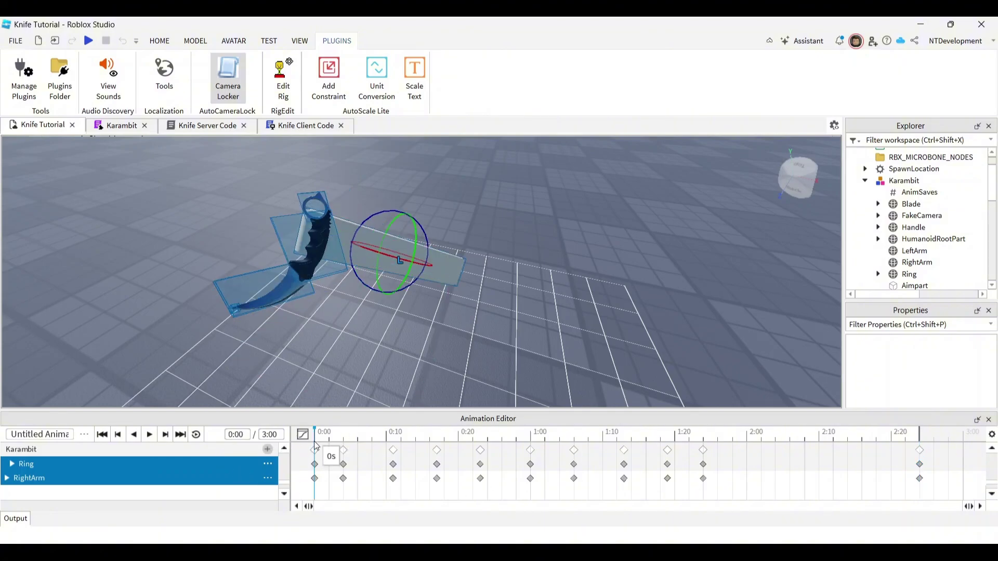
pyautogui.rightClick(316, 451)
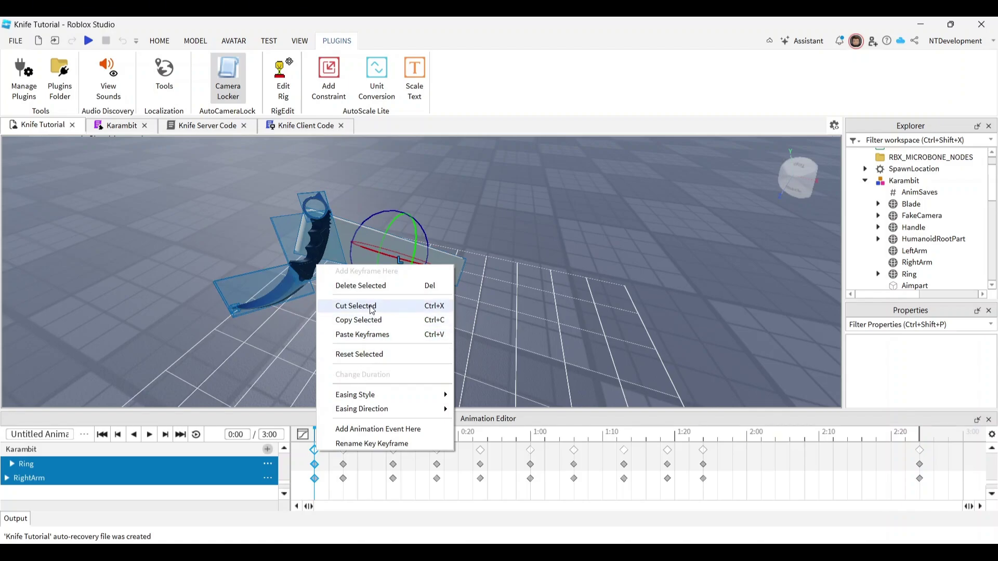
pyautogui.click(373, 319)
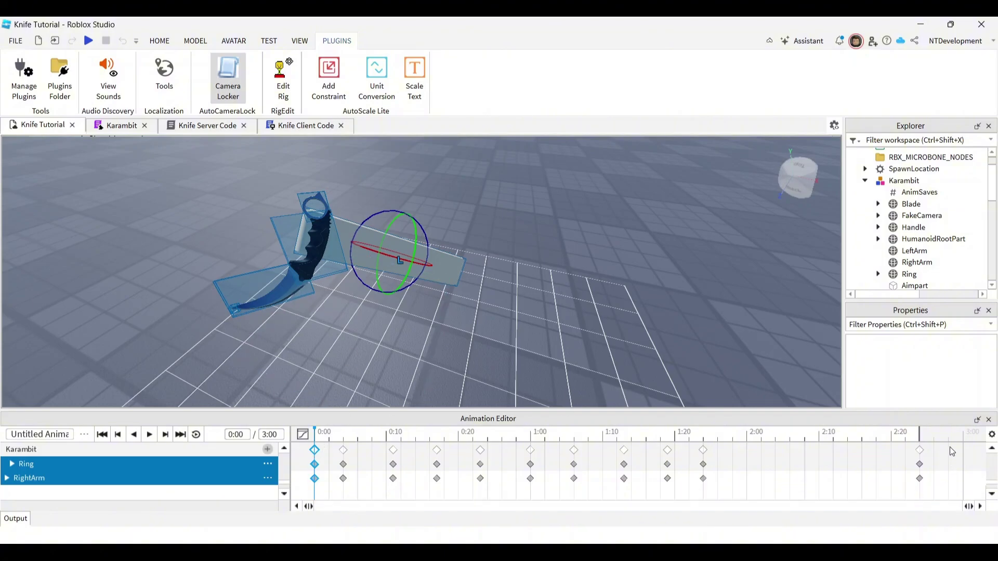
pyautogui.click(962, 440)
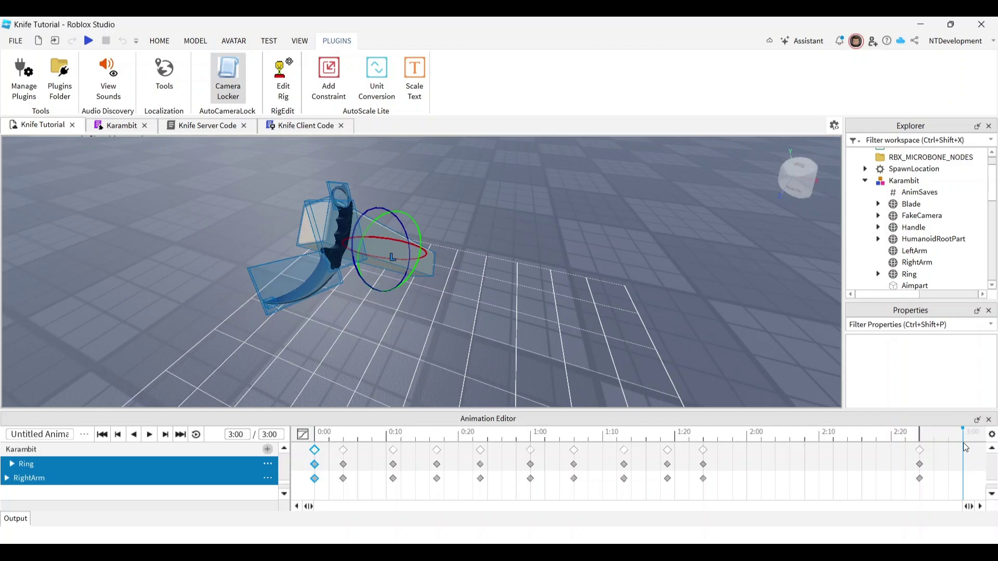
pyautogui.hotkey('ctrl', 'v')
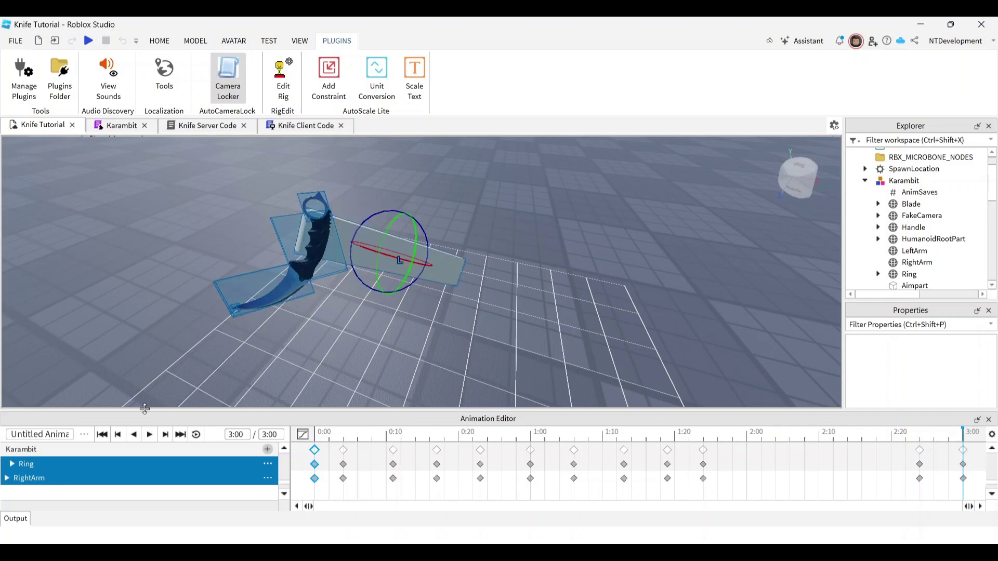
pyautogui.click(150, 434)
# Lock the camera to FakeCamera and play the full animation from the first-person view, keeping the timeline panel low.
pyautogui.click(915, 216)
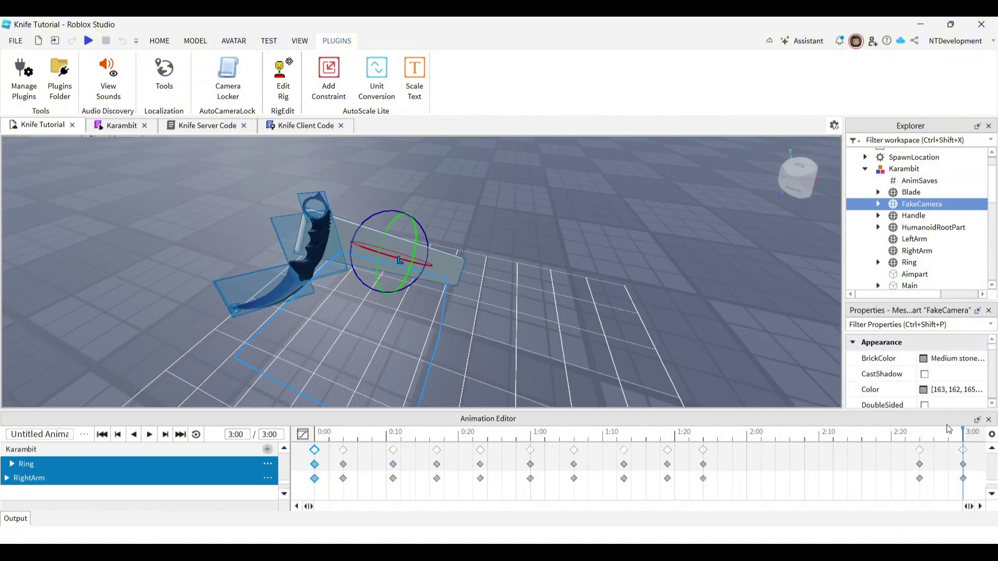
pyautogui.click(980, 423)
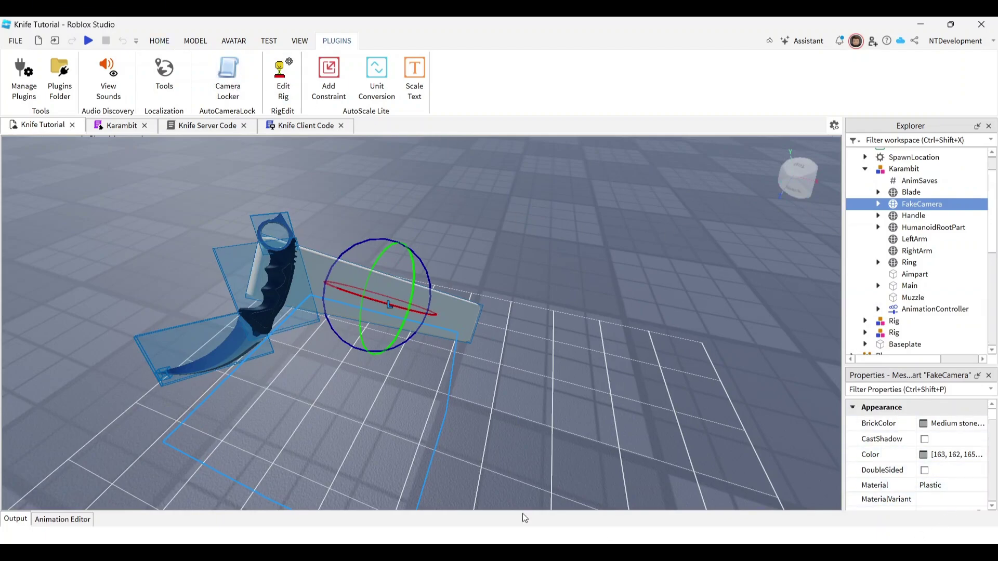
pyautogui.click(60, 519)
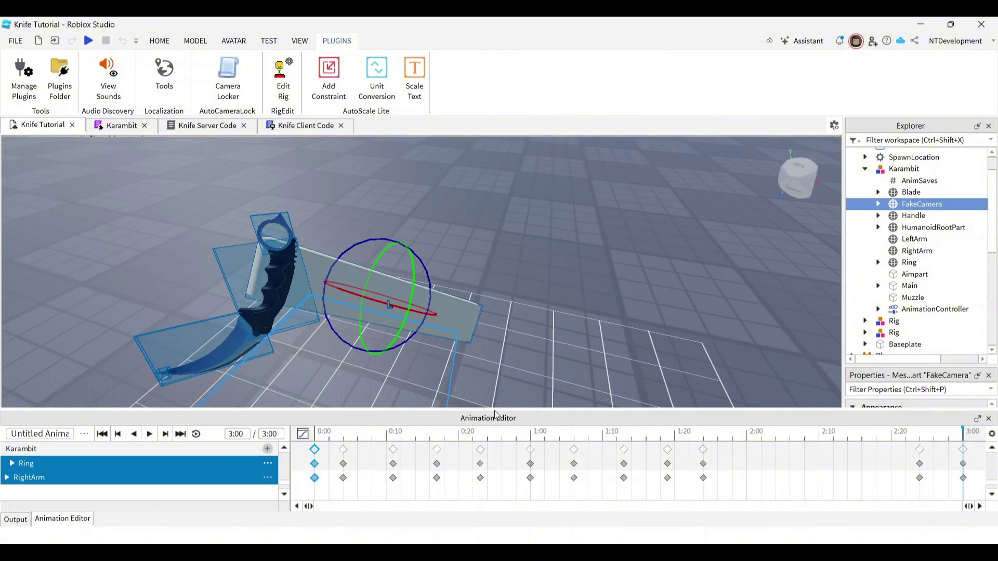
pyautogui.moveTo(495, 411); pyautogui.dragTo(494, 431)
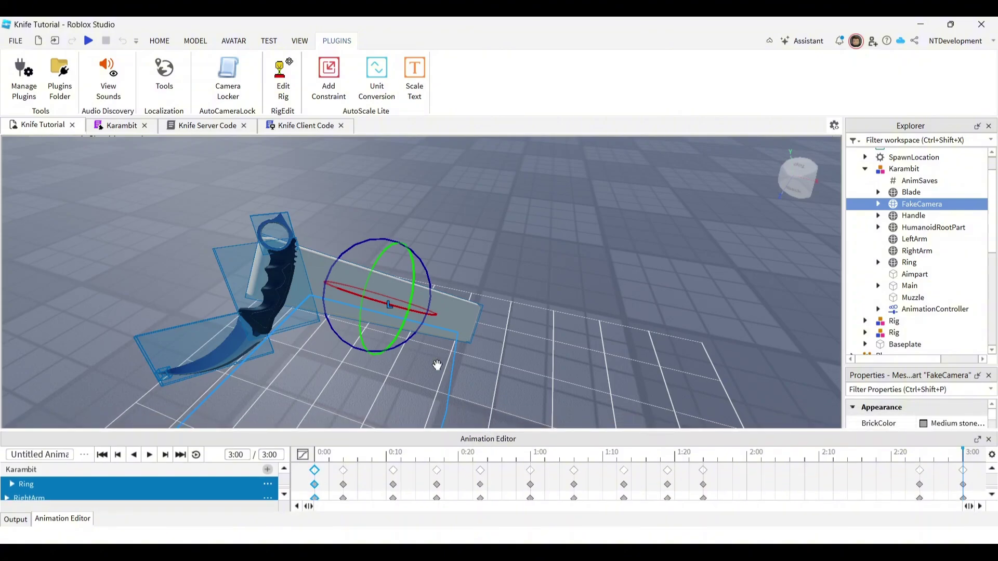
pyautogui.click(929, 209)
pyautogui.click(228, 74)
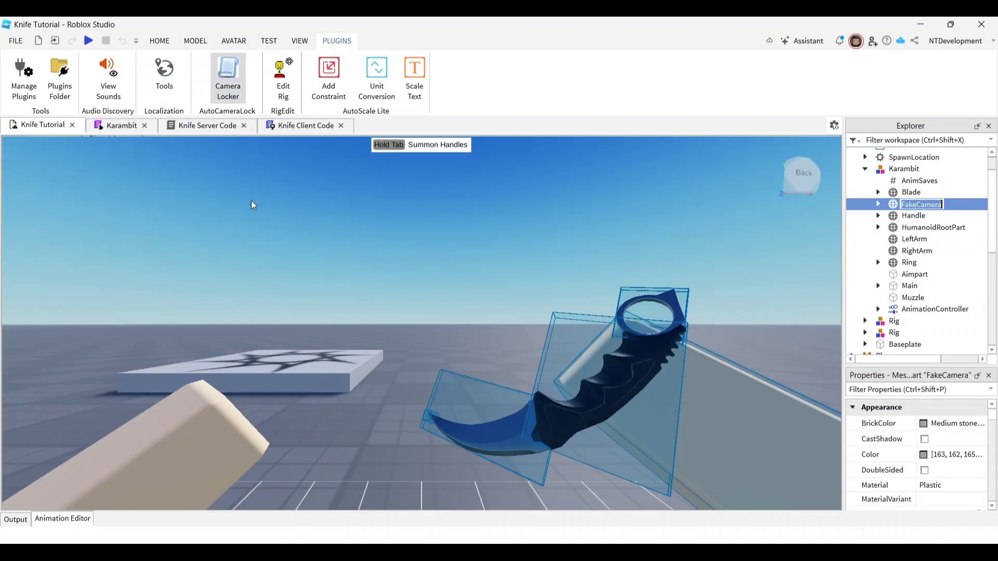
pyautogui.click(86, 521)
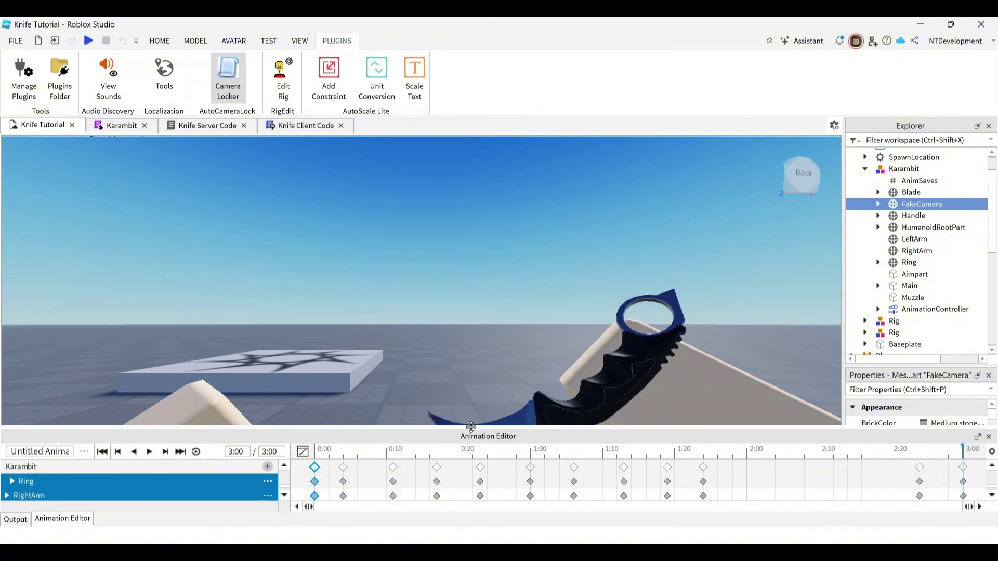
pyautogui.moveTo(471, 426); pyautogui.dragTo(471, 439)
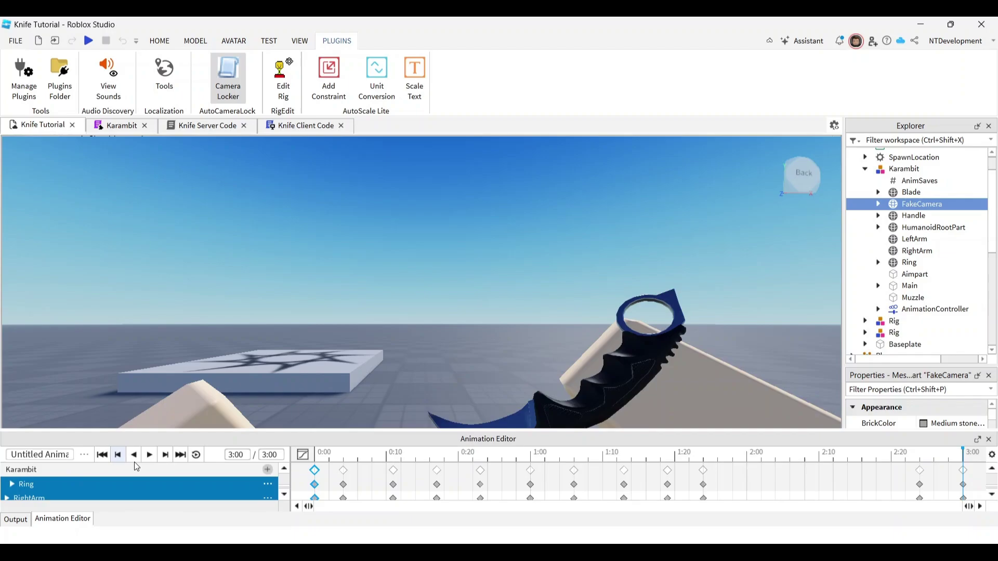
pyautogui.click(150, 454)
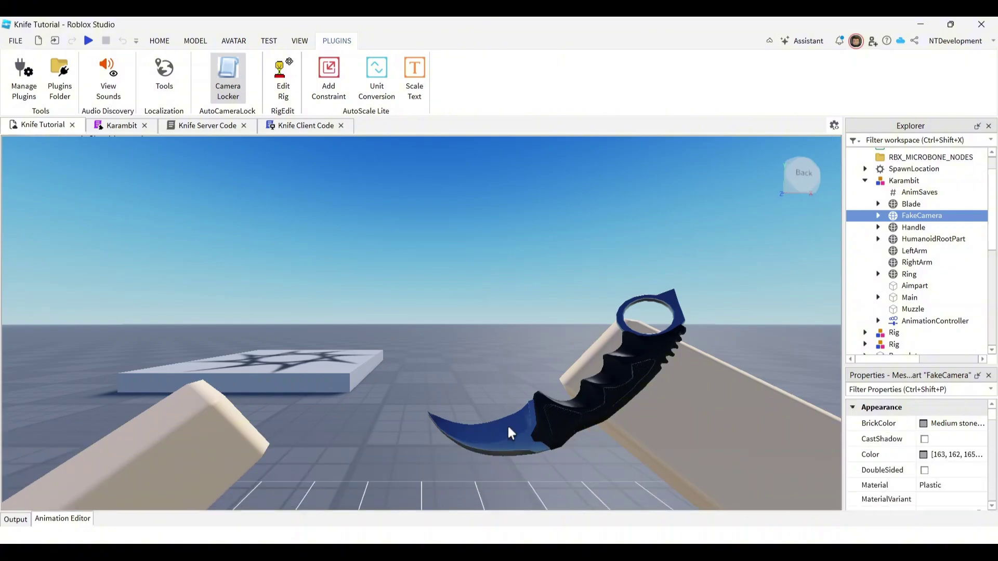
# Rename the animation clip to Inspect Knife.
pyautogui.click(52, 521)
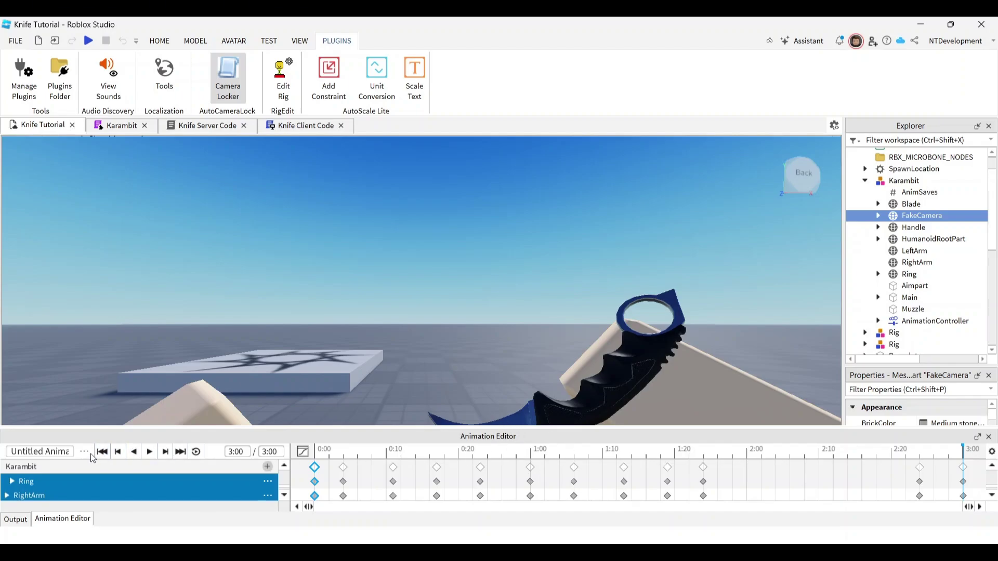
pyautogui.click(47, 448)
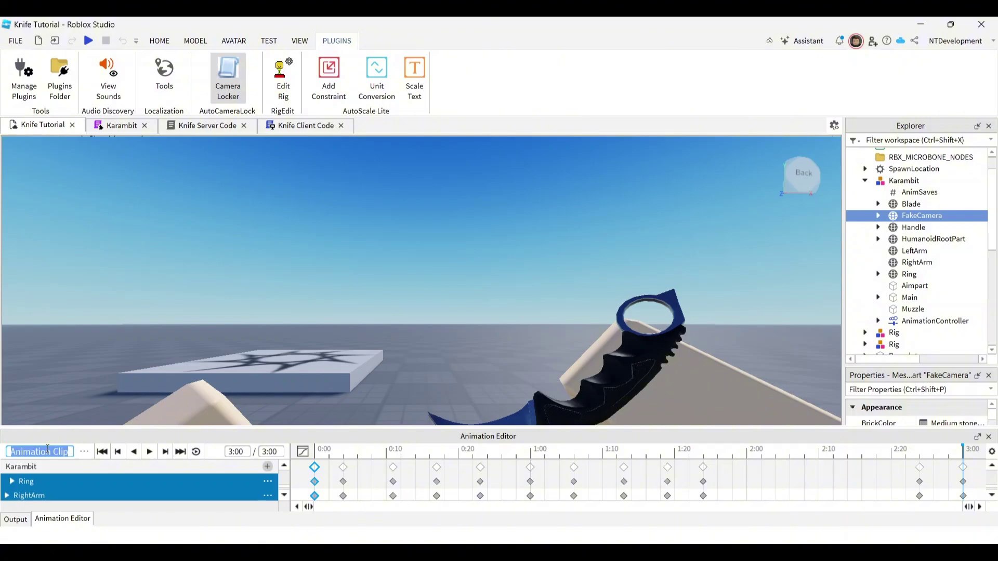
pyautogui.press('BackSpace')
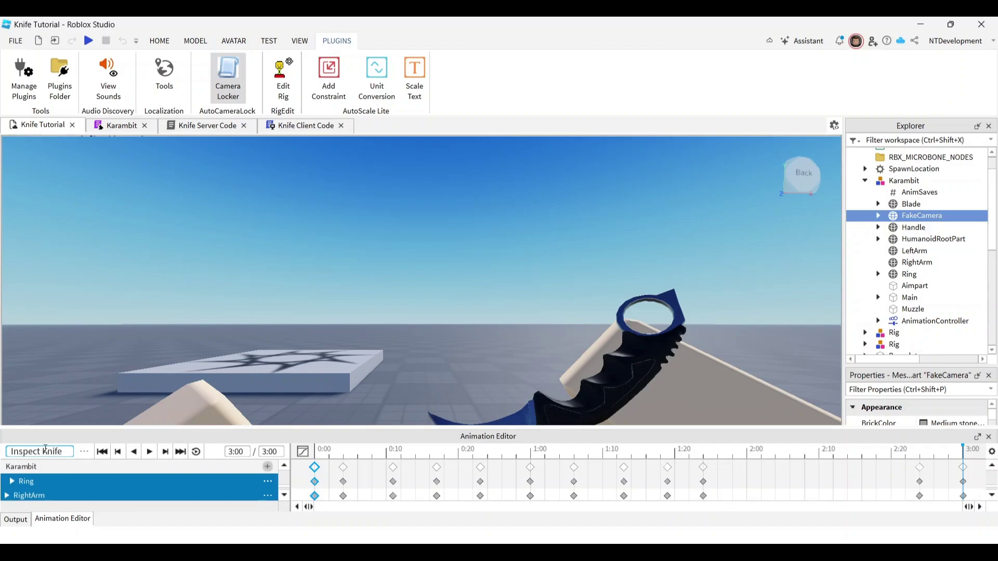
# Publish the Inspect Knife animation to Roblox, keeping the default asset settings.
pyautogui.click(85, 453)
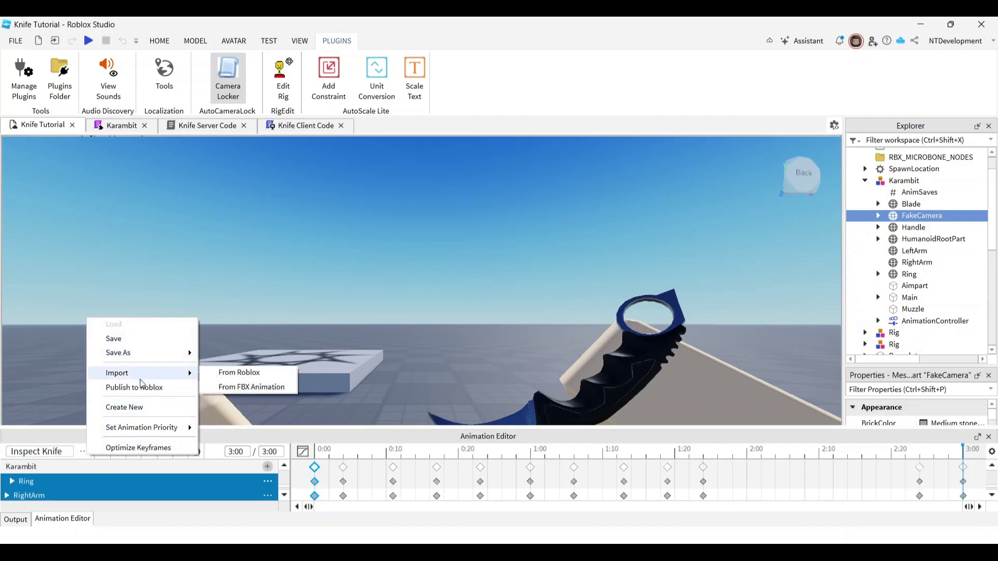
pyautogui.click(162, 389)
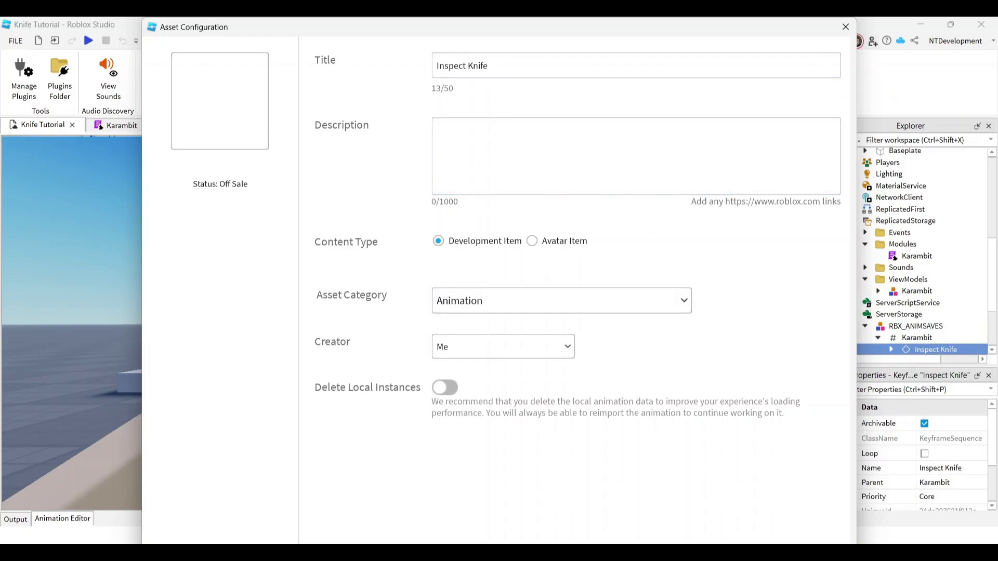
pyautogui.click(795, 553)
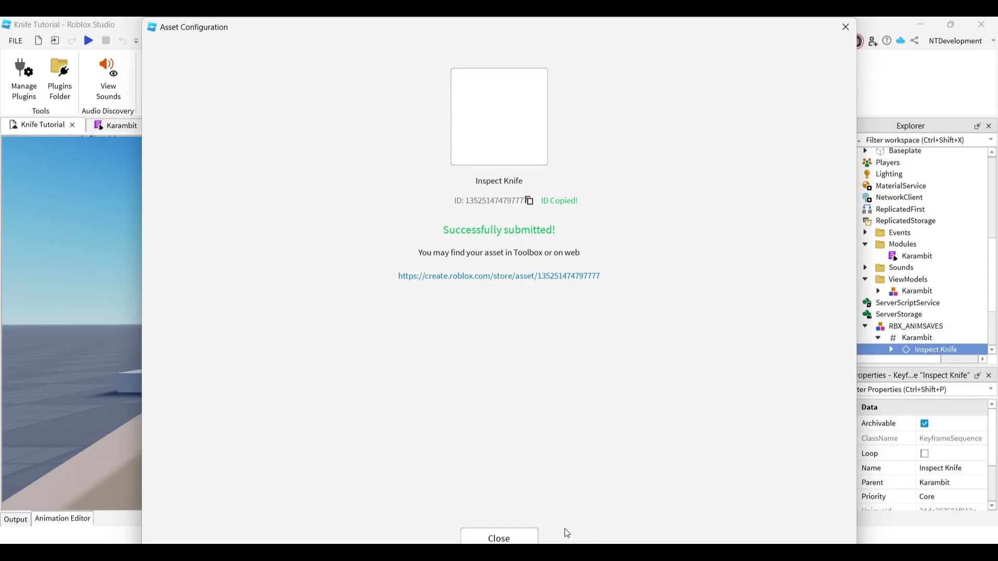
pyautogui.click(536, 538)
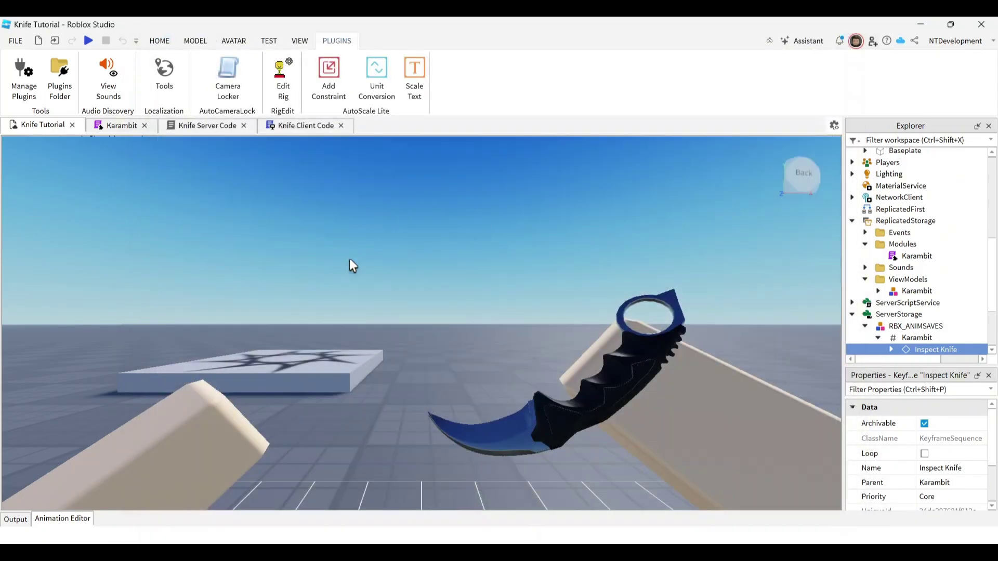
pyautogui.click(99, 129)
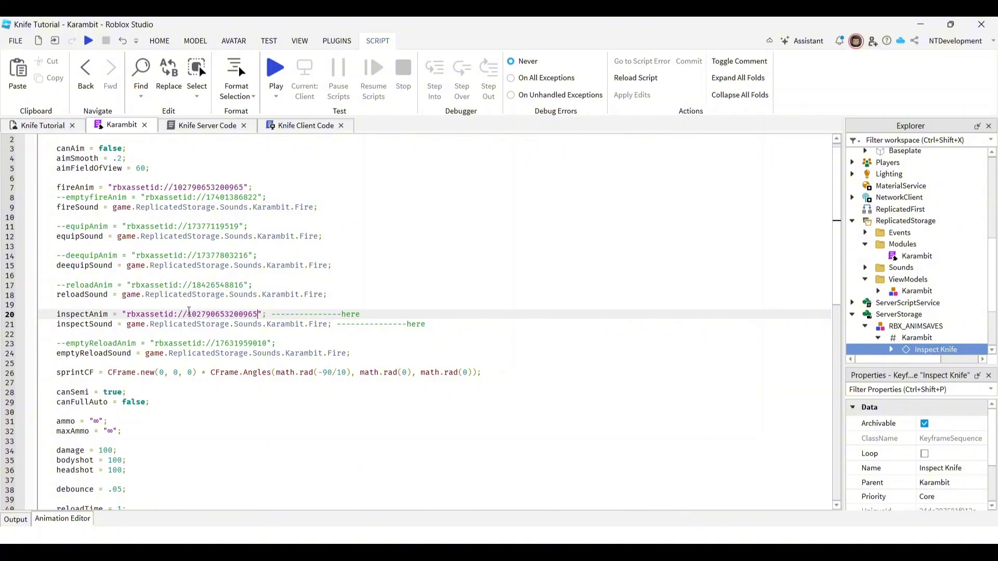
pyautogui.moveTo(188, 314); pyautogui.dragTo(198, 314)
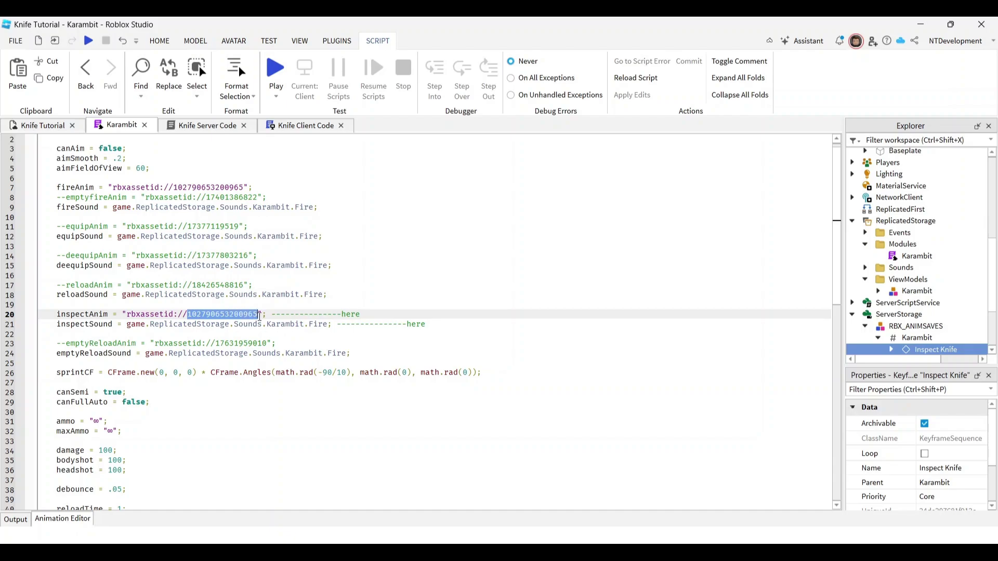
pyautogui.hotkey('ctrl', 'v')
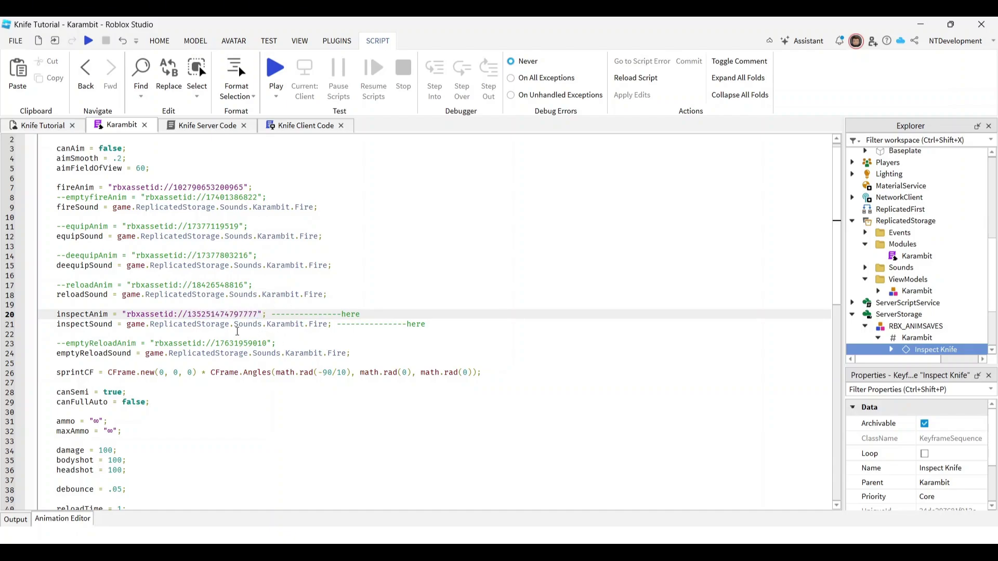
# Playtest the game, attack both rigs with the Karambit, trigger the inspect animation, and stop the test.
pyautogui.click(271, 74)
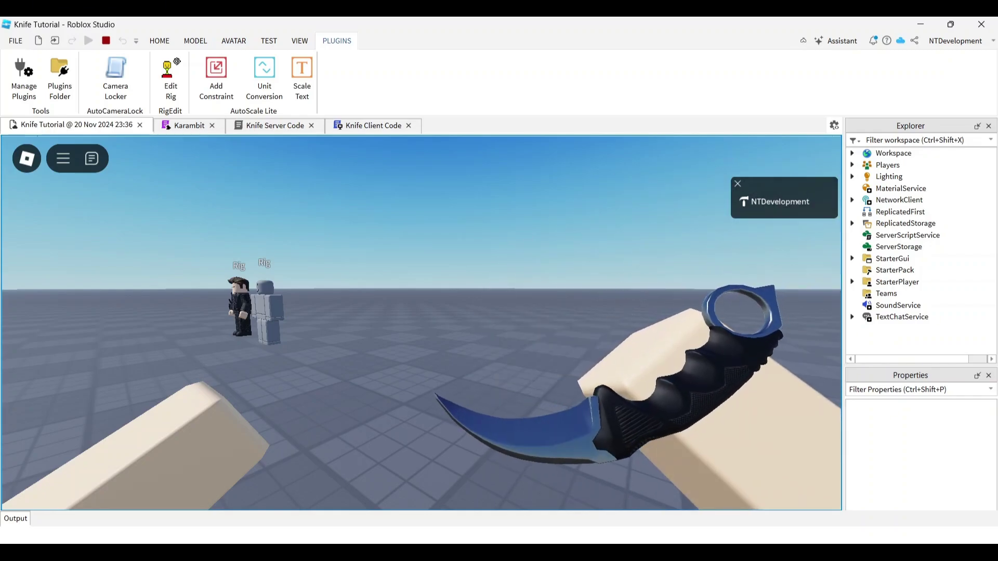
pyautogui.press('w')
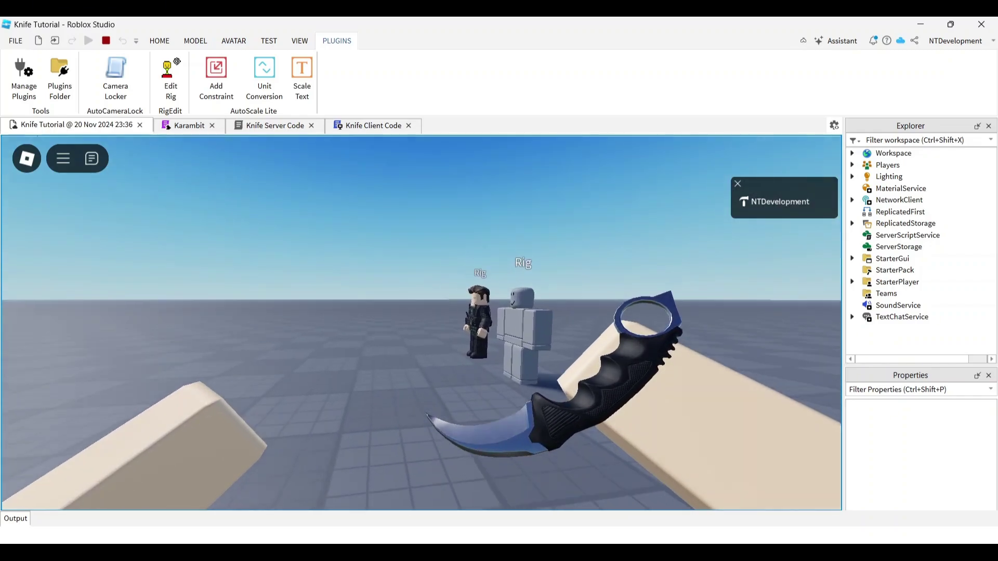
pyautogui.click(421, 323)
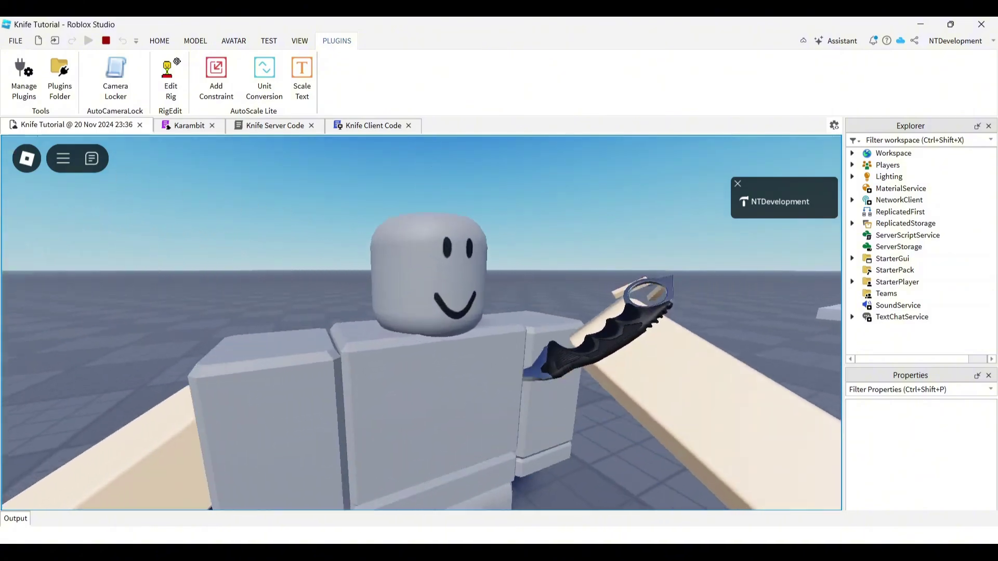
pyautogui.click(421, 323)
pyautogui.press('s')
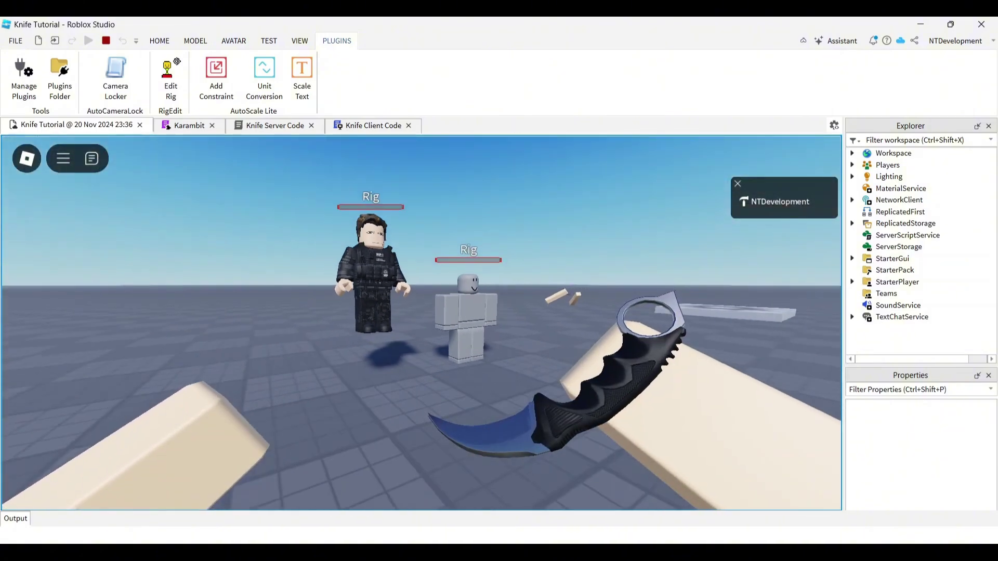
pyautogui.press('f')
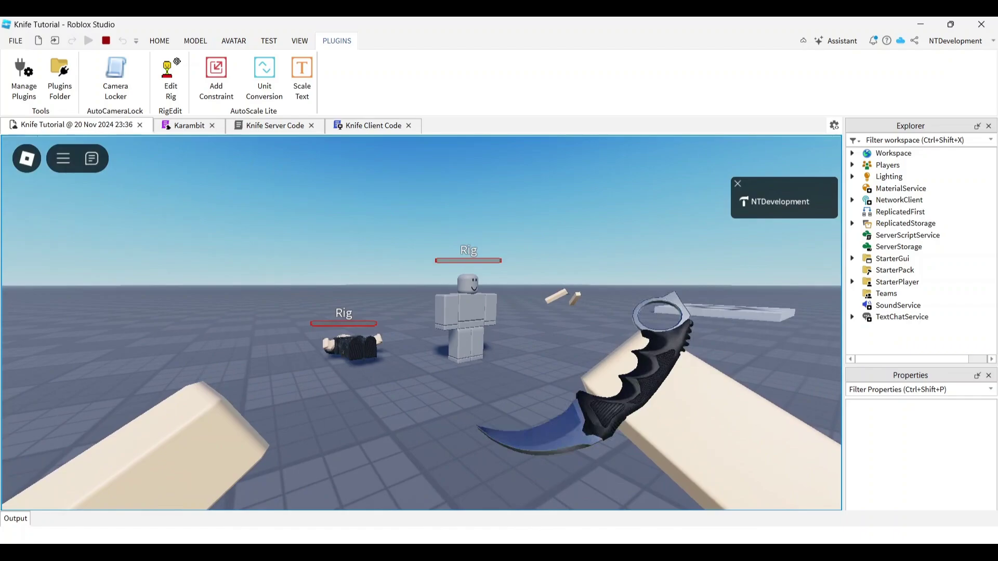
pyautogui.press('Escape')
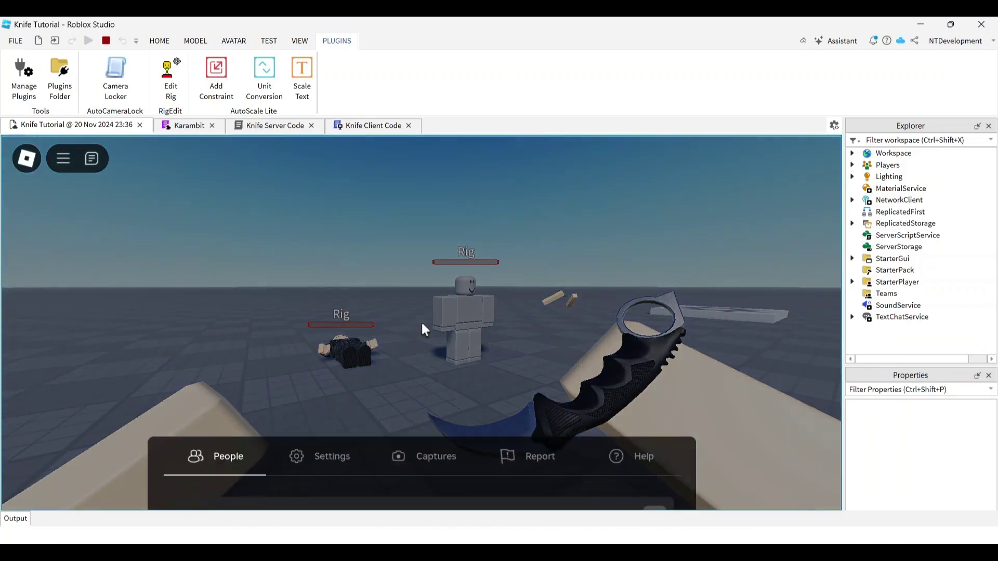
pyautogui.click(109, 43)
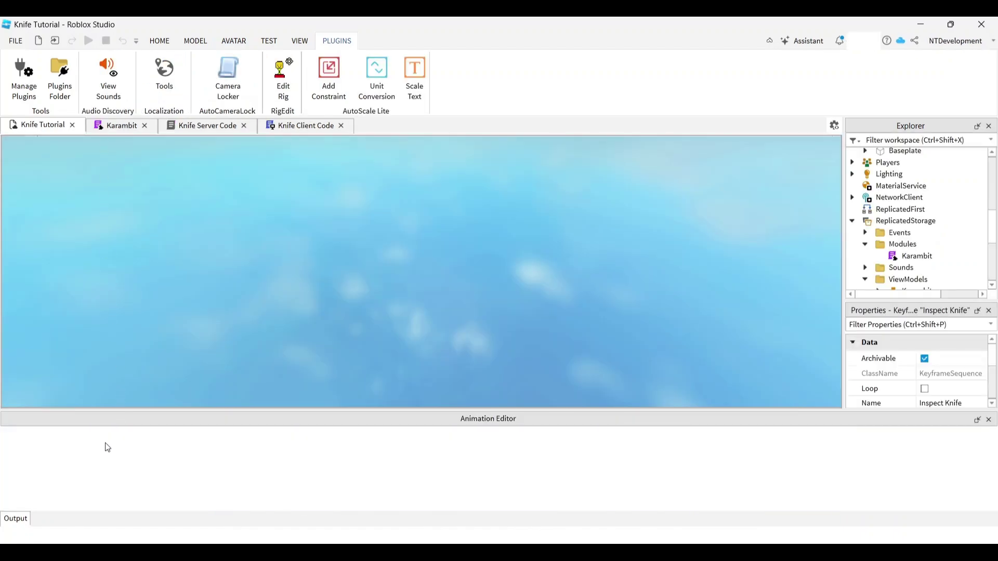
# Check the Output log, then close it and the Animation Editor to clear the space below the viewport.
pyautogui.click(21, 520)
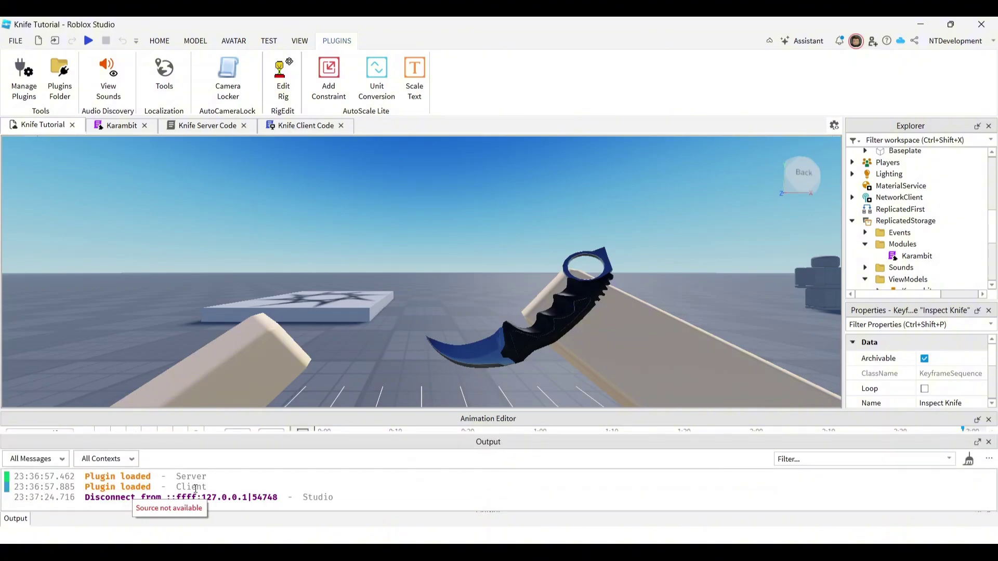
pyautogui.click(989, 443)
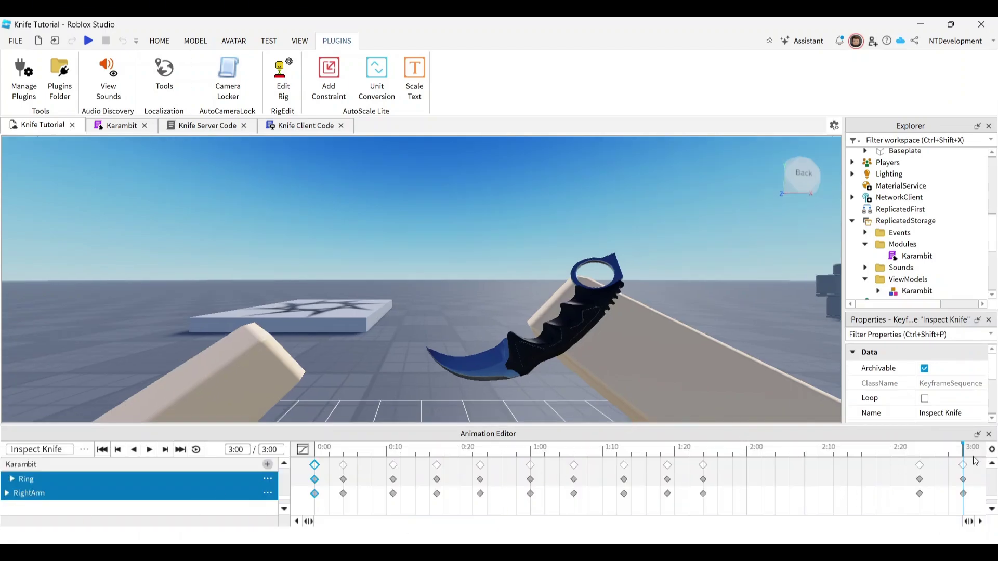
pyautogui.click(990, 434)
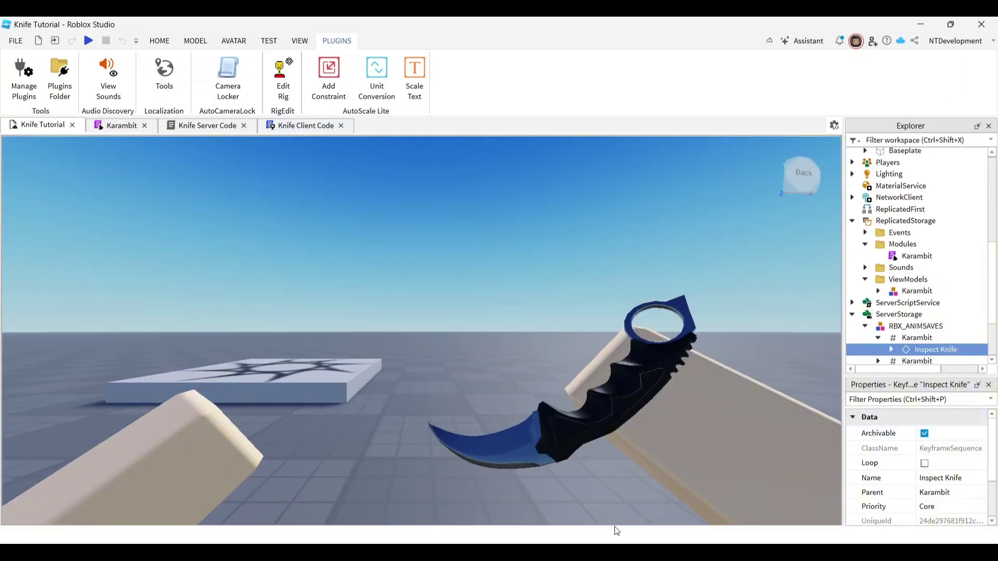
# Start a new playtest in first person and walk and jump around the two rigs with the Karambit.
pyautogui.click(87, 41)
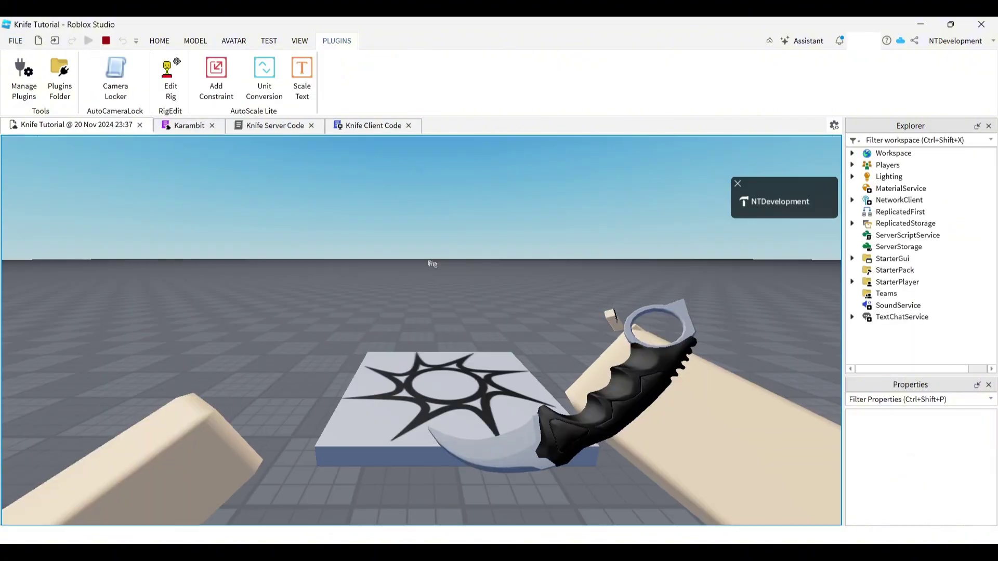
pyautogui.scroll(6, 421, 330)
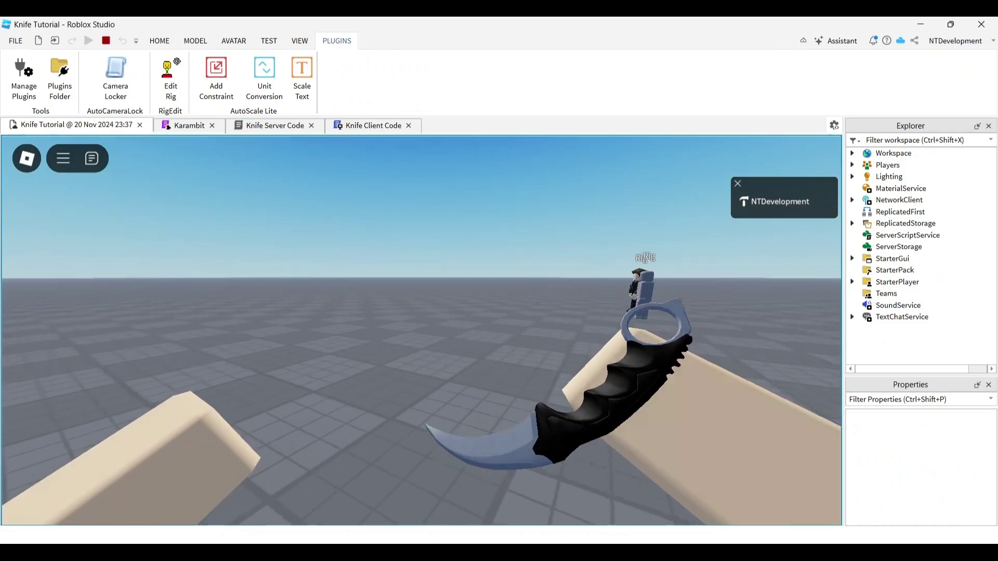
pyautogui.press('w')
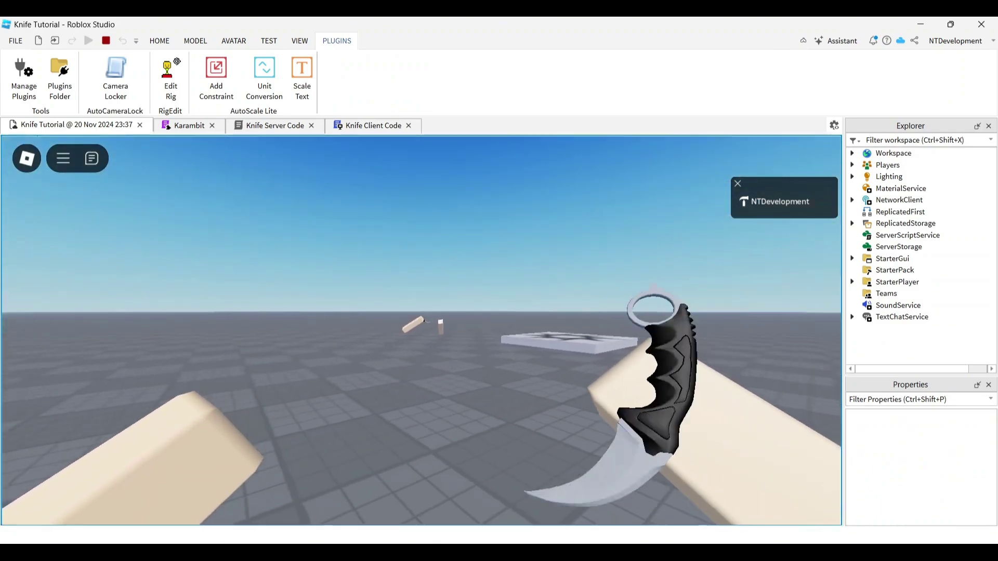
pyautogui.press('w')
pyautogui.press('s')
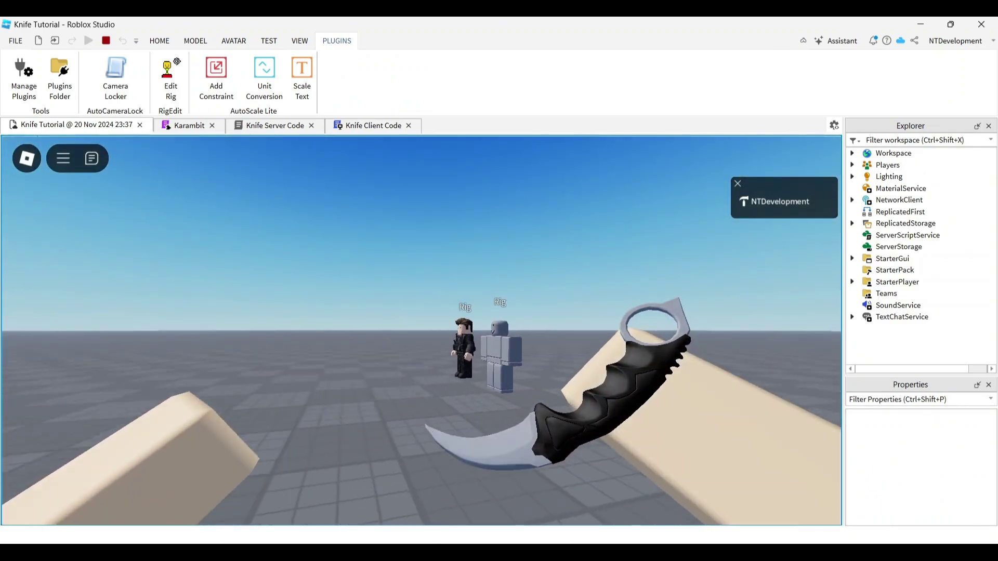
pyautogui.press('w')
pyautogui.press('space')
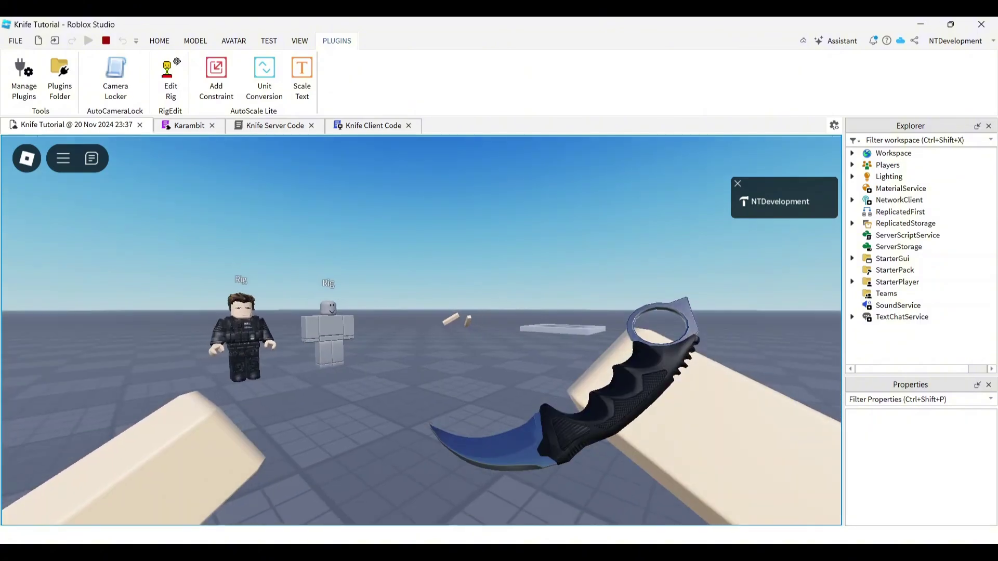
pyautogui.press('w')
pyautogui.press('a')
pyautogui.press('space')
pyautogui.press('d')
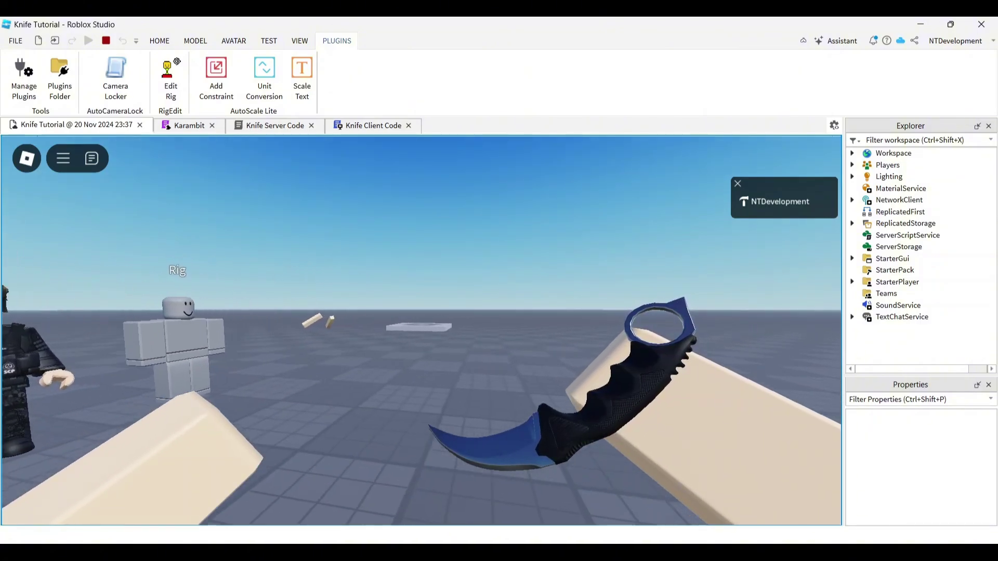
pyautogui.press('d')
pyautogui.press('w')
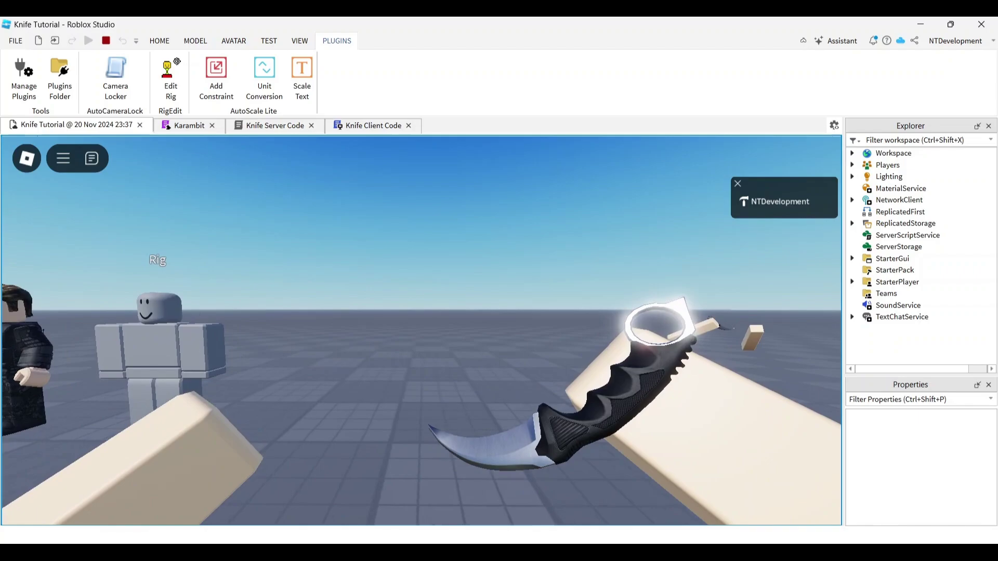
pyautogui.press('d')
pyautogui.press('a')
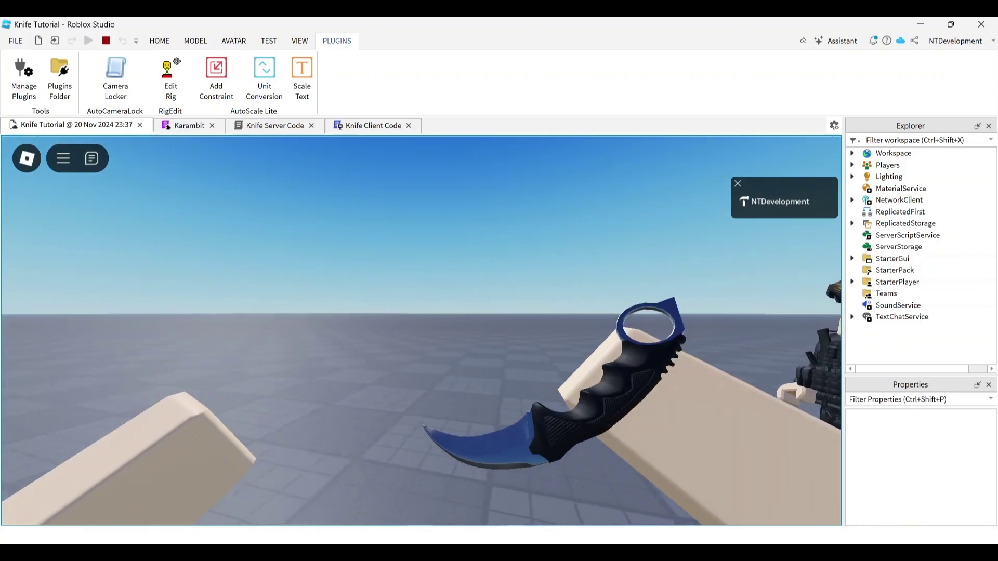
pyautogui.press('s')
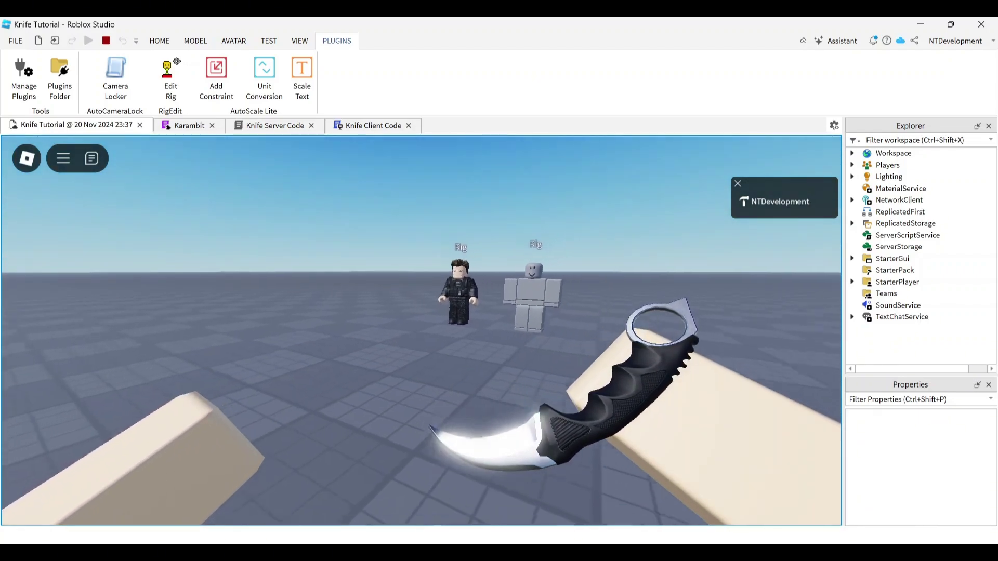
# Trigger the Karambit's inspect animation in the playtest and keep moving around the standing rigs.
pyautogui.press('f')
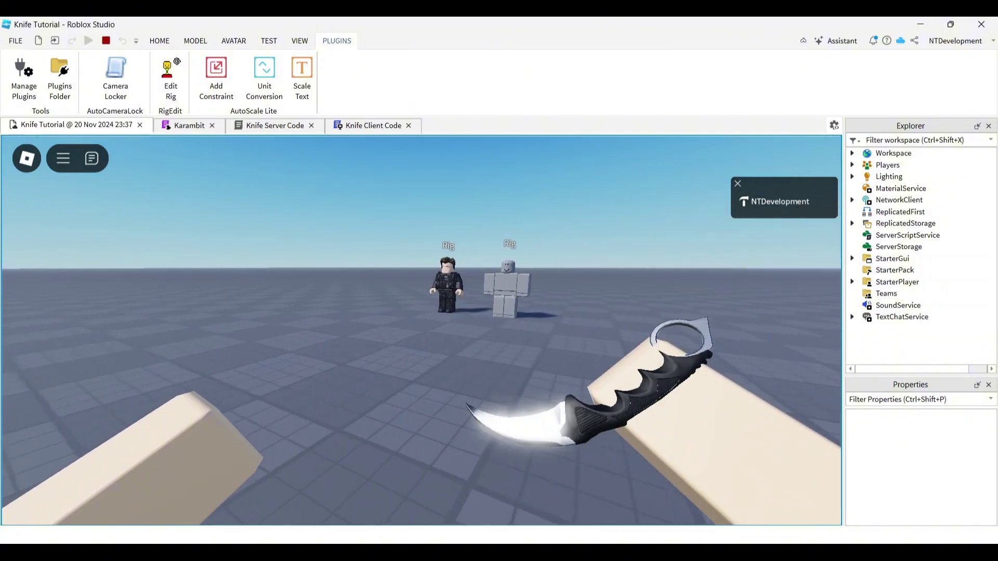
pyautogui.press('w')
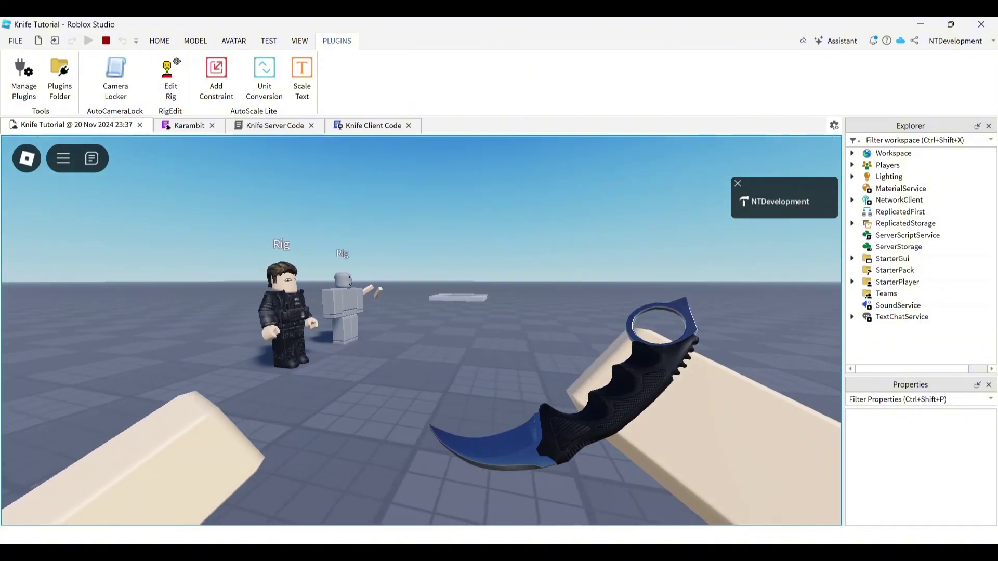
pyautogui.press('a')
pyautogui.press('s')
pyautogui.press('d')
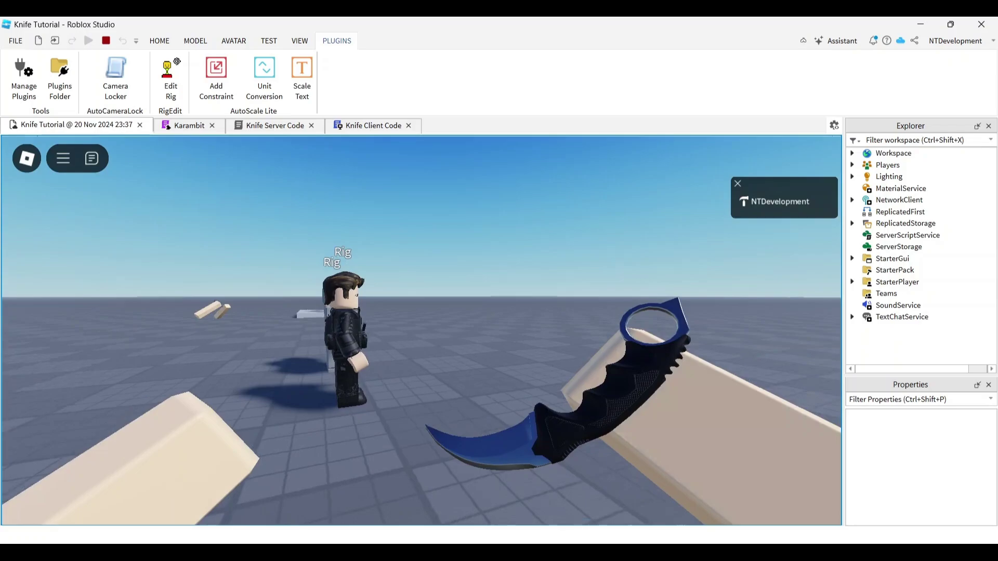
pyautogui.press('s')
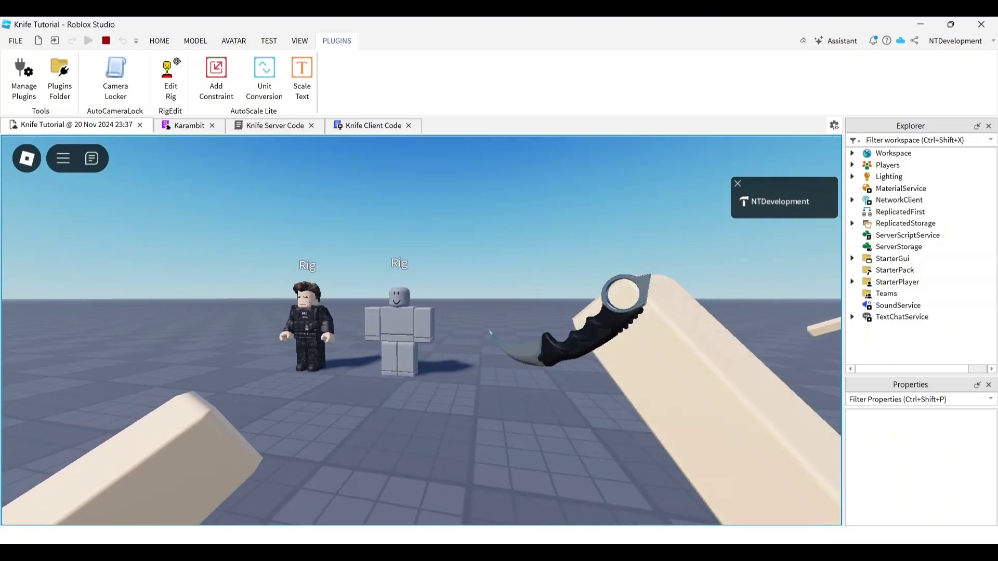
# Approach the two rigs and attack each of them with the Karambit.
pyautogui.press('w')
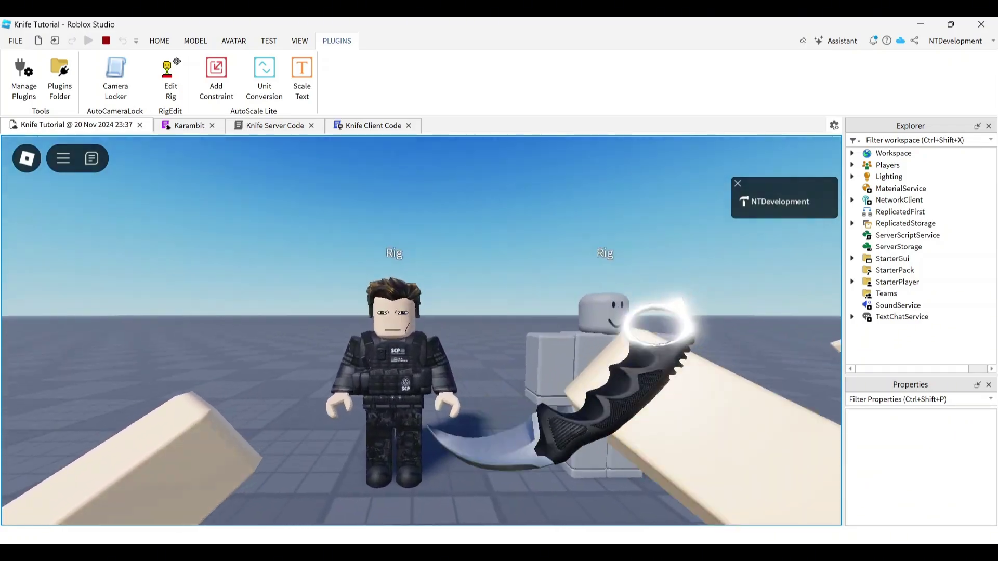
pyautogui.press('w')
pyautogui.click(421, 330)
pyautogui.press('d')
pyautogui.click(422, 330)
pyautogui.press('s')
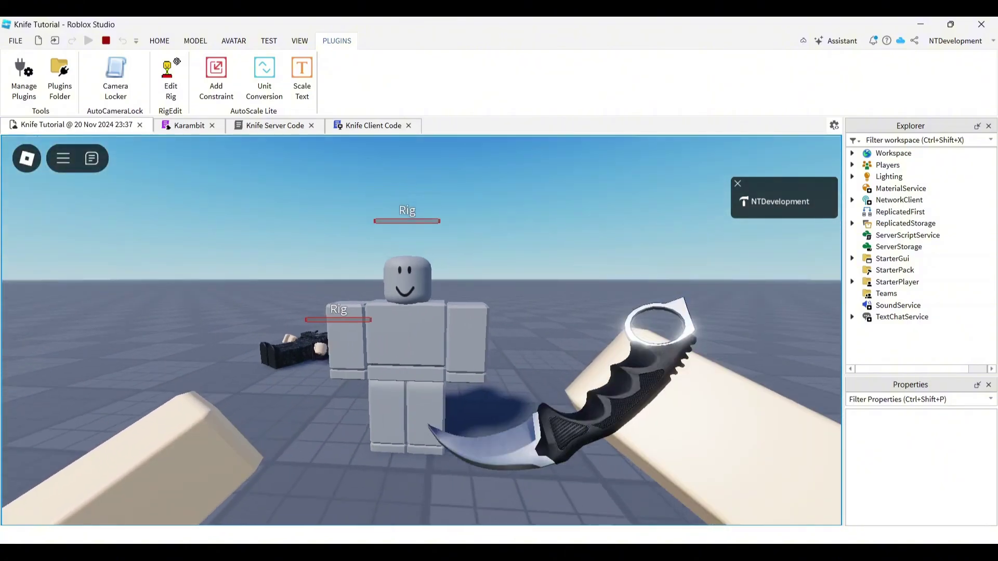
# Back away from the attacked rigs and trigger the inspect animation again while moving around.
pyautogui.press('s')
pyautogui.press('w')
pyautogui.press('f')
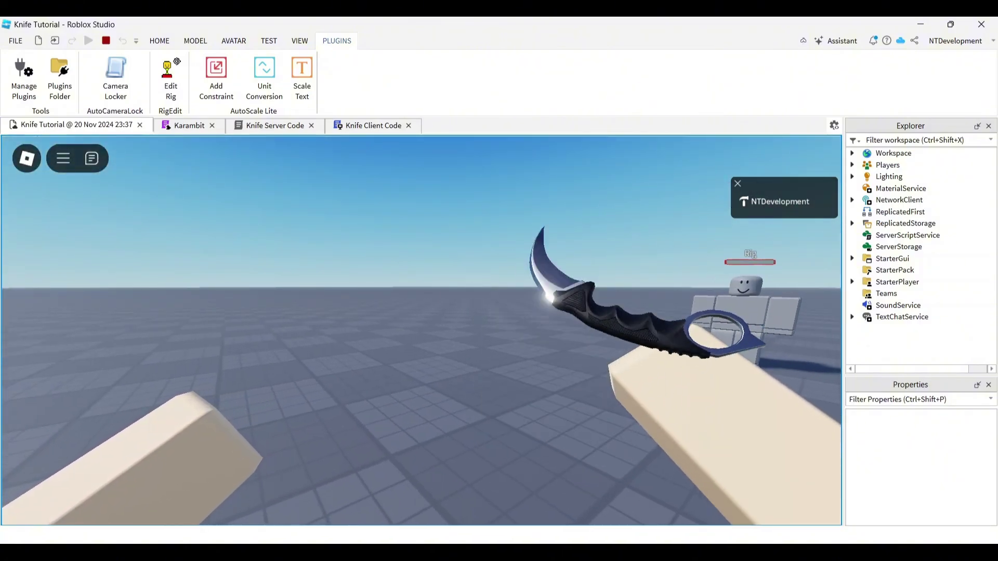
pyautogui.press('s')
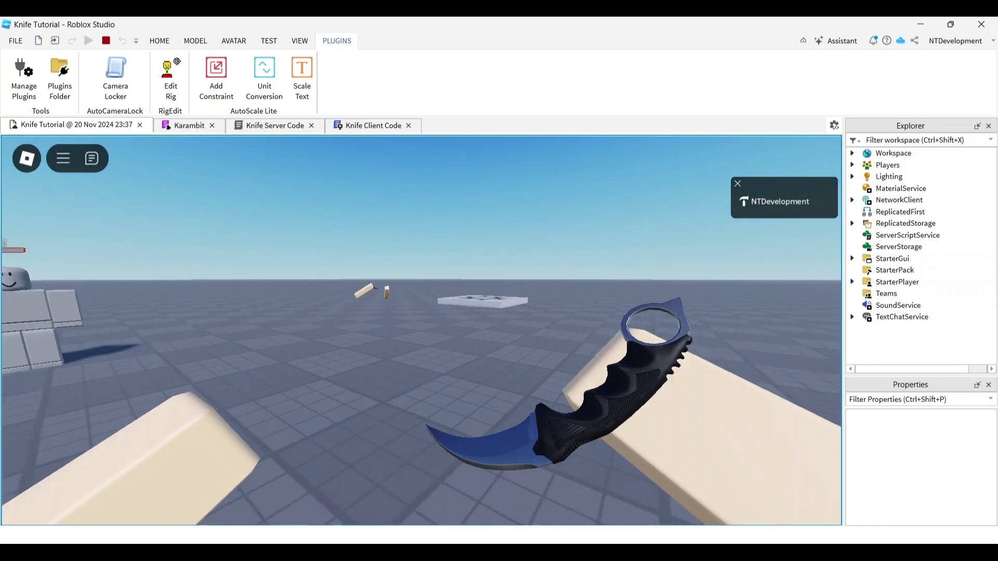
pyautogui.press('w')
pyautogui.press('s')
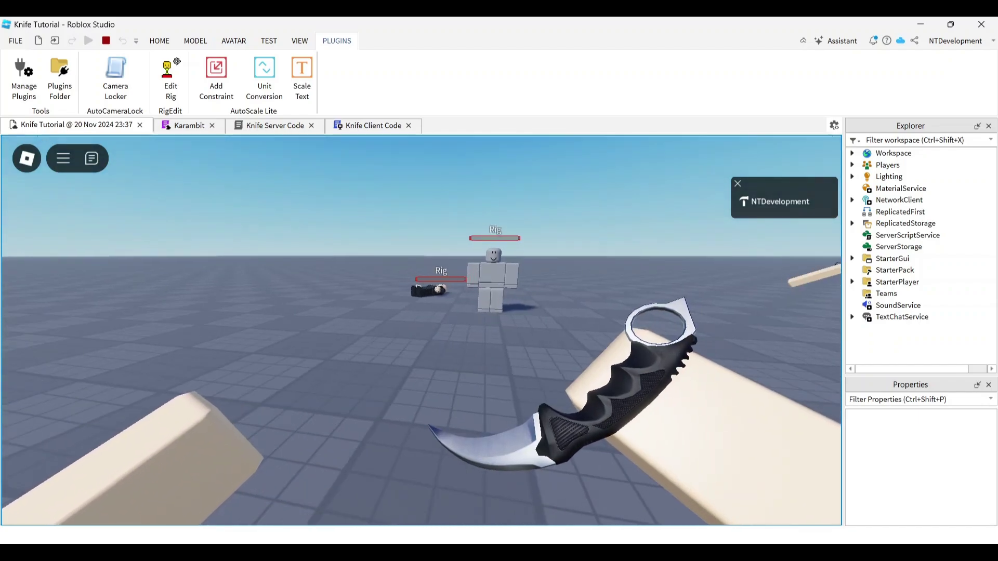